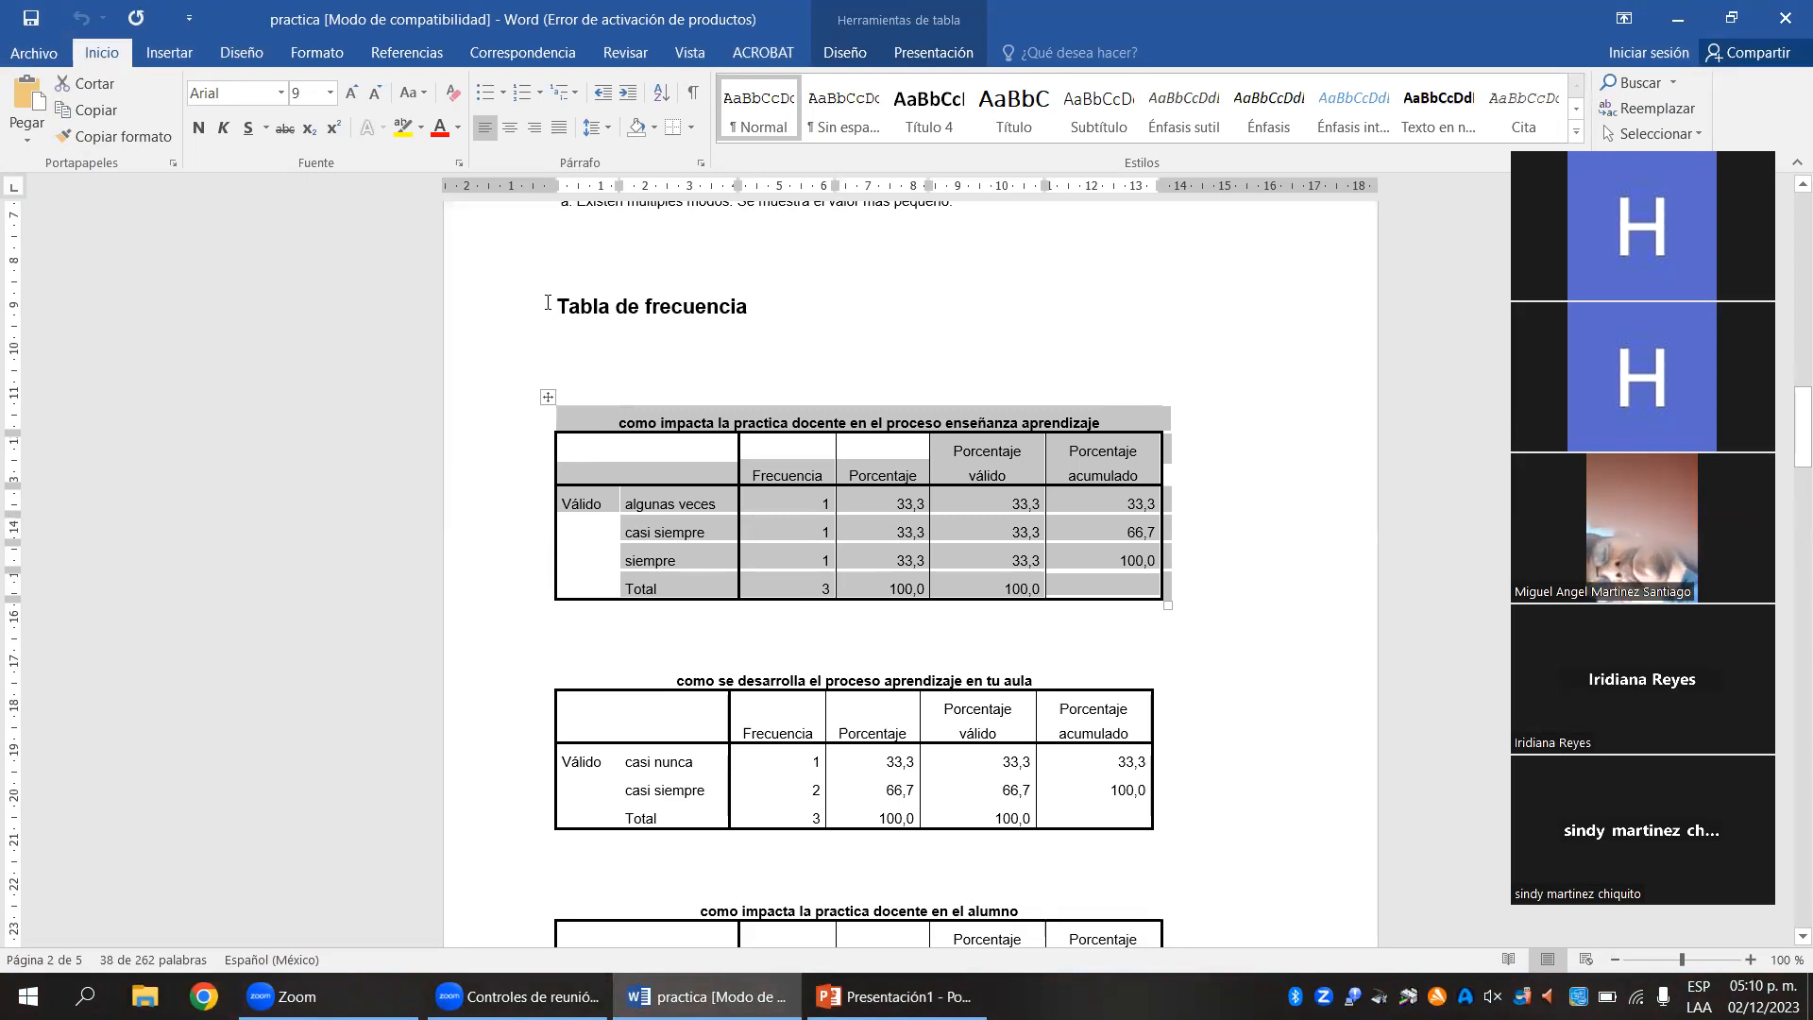
- Select the frequency table "como impacta la practica docente en el proceso enseñanza aprendizaje" in the practica document and switch to PowerPoint
click(552, 310)
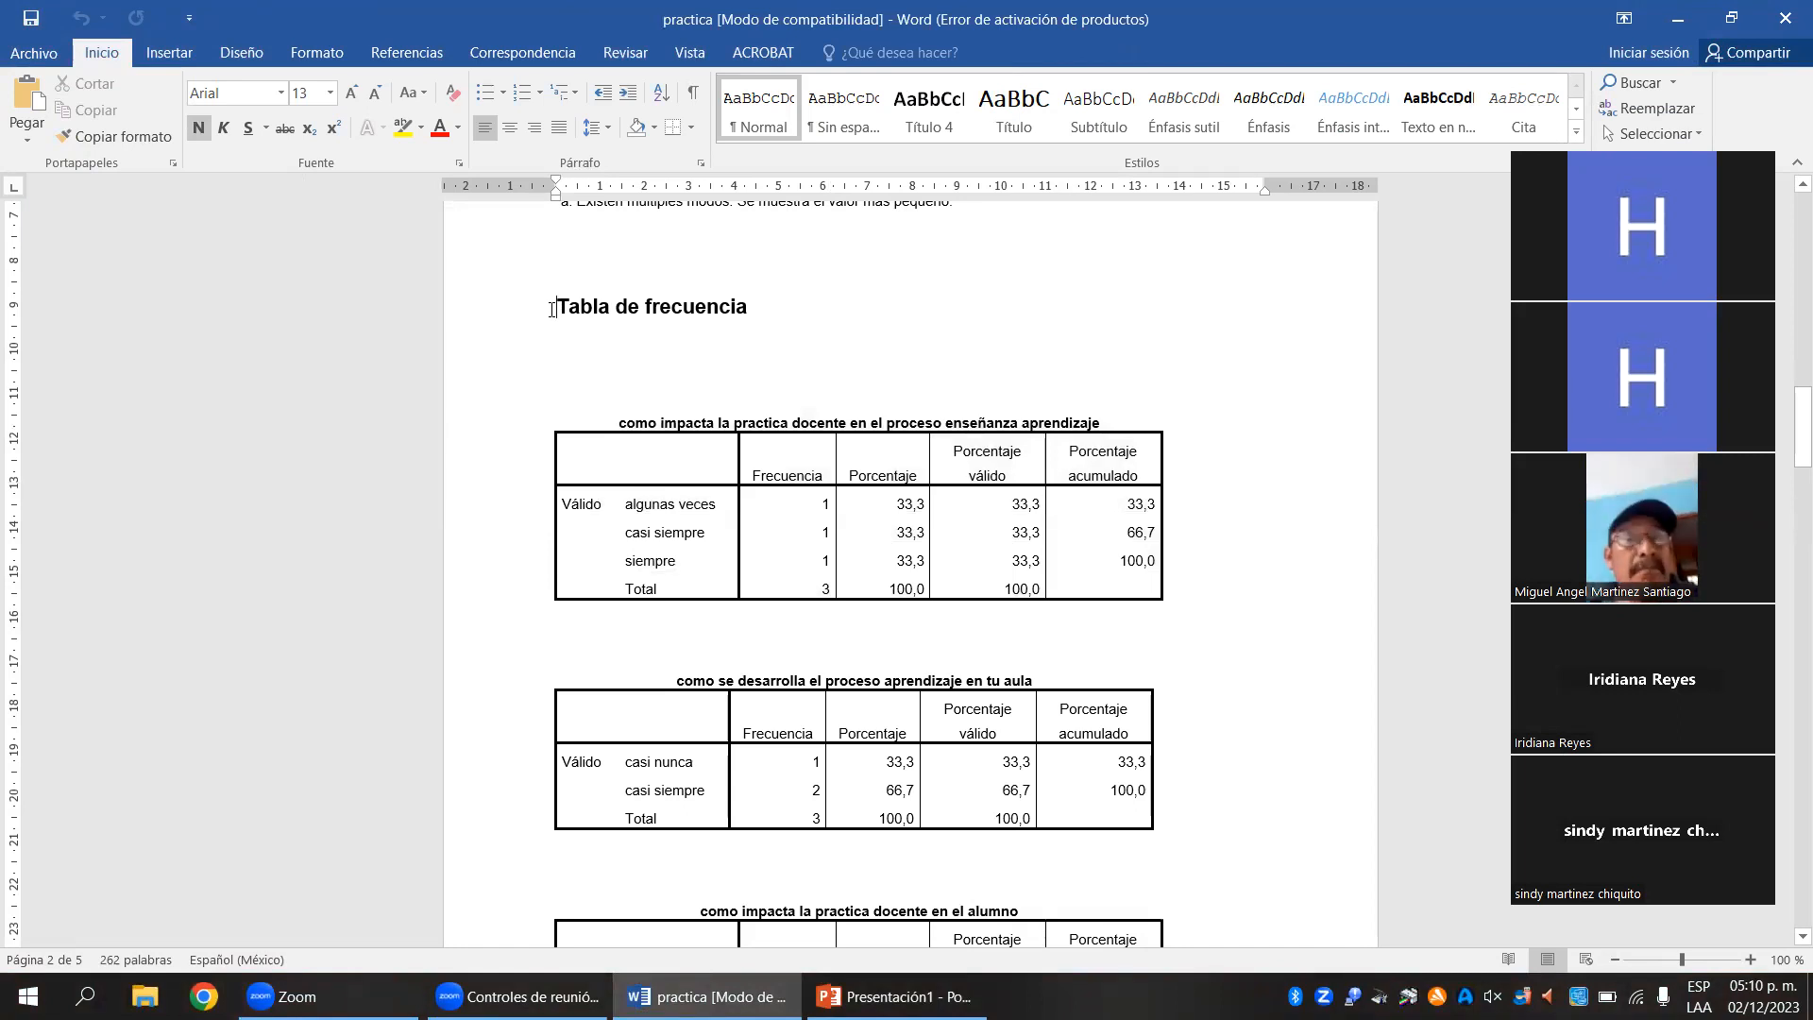
drag(553, 364, 1010, 651)
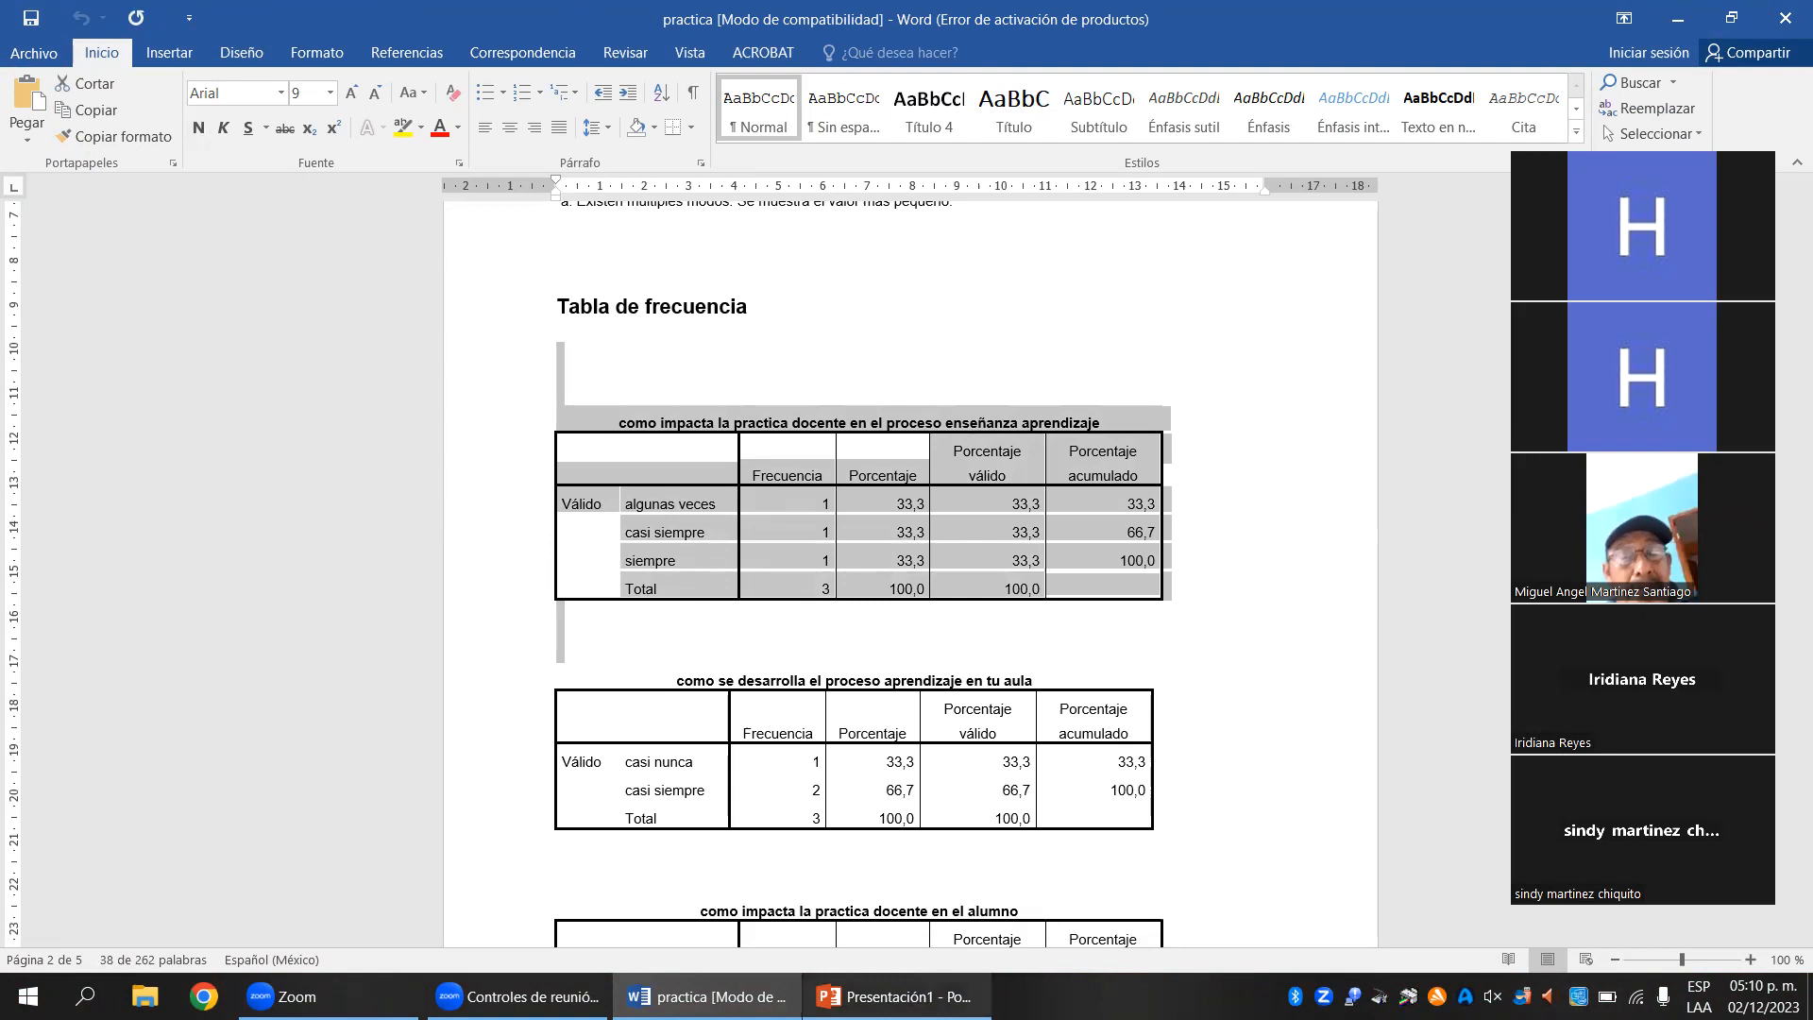
click(895, 996)
- Make the table picture on the slide narrower and slightly taller, and cut it from the slide
click(1028, 571)
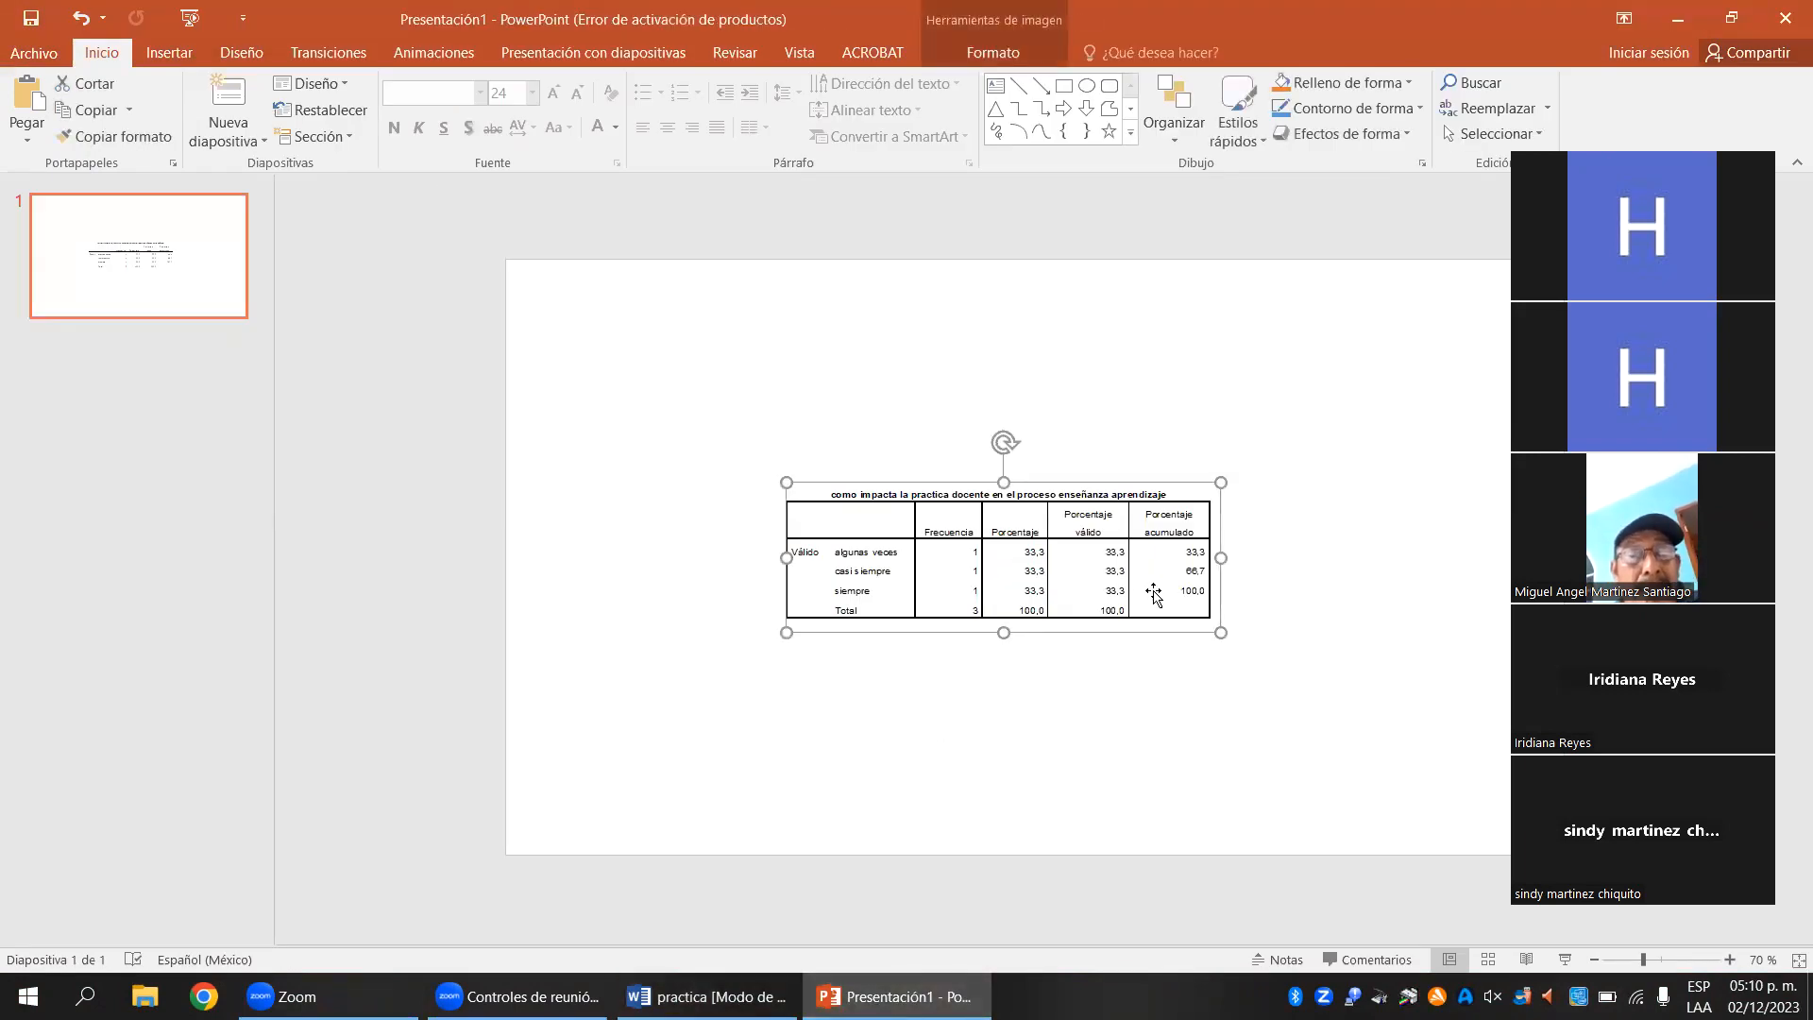
click(1114, 669)
click(1063, 542)
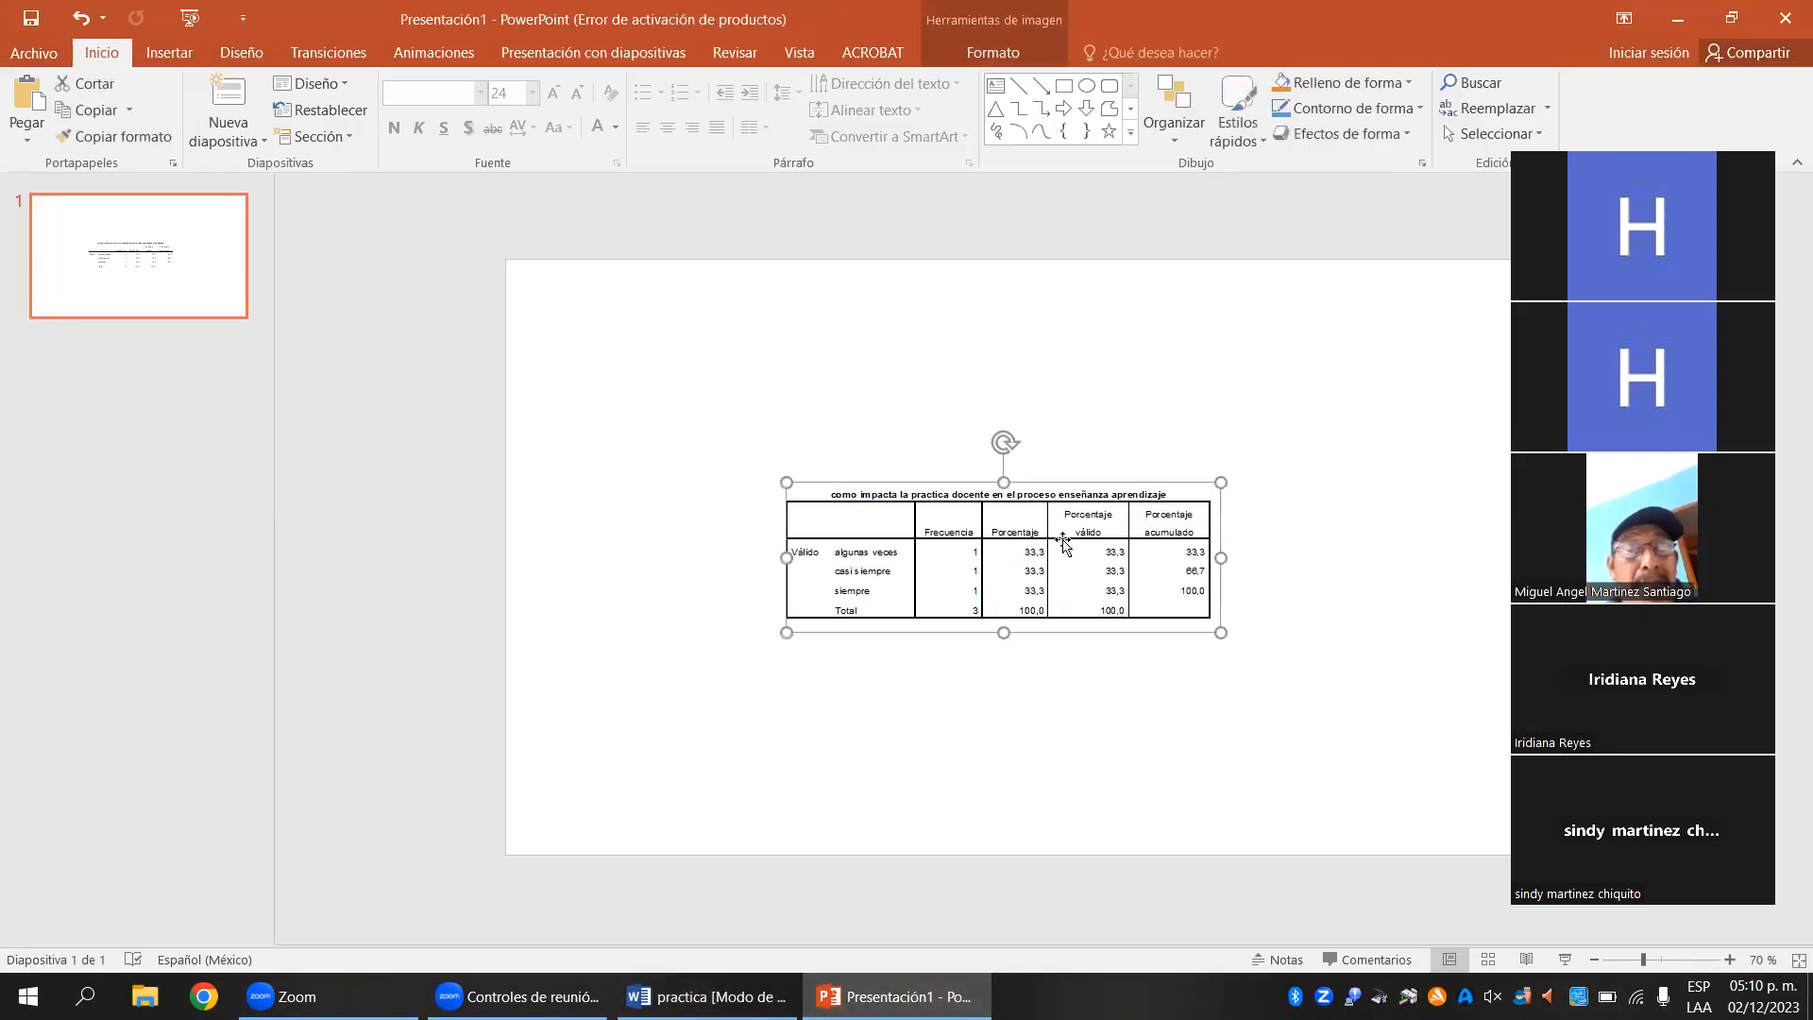
drag(1223, 633, 961, 661)
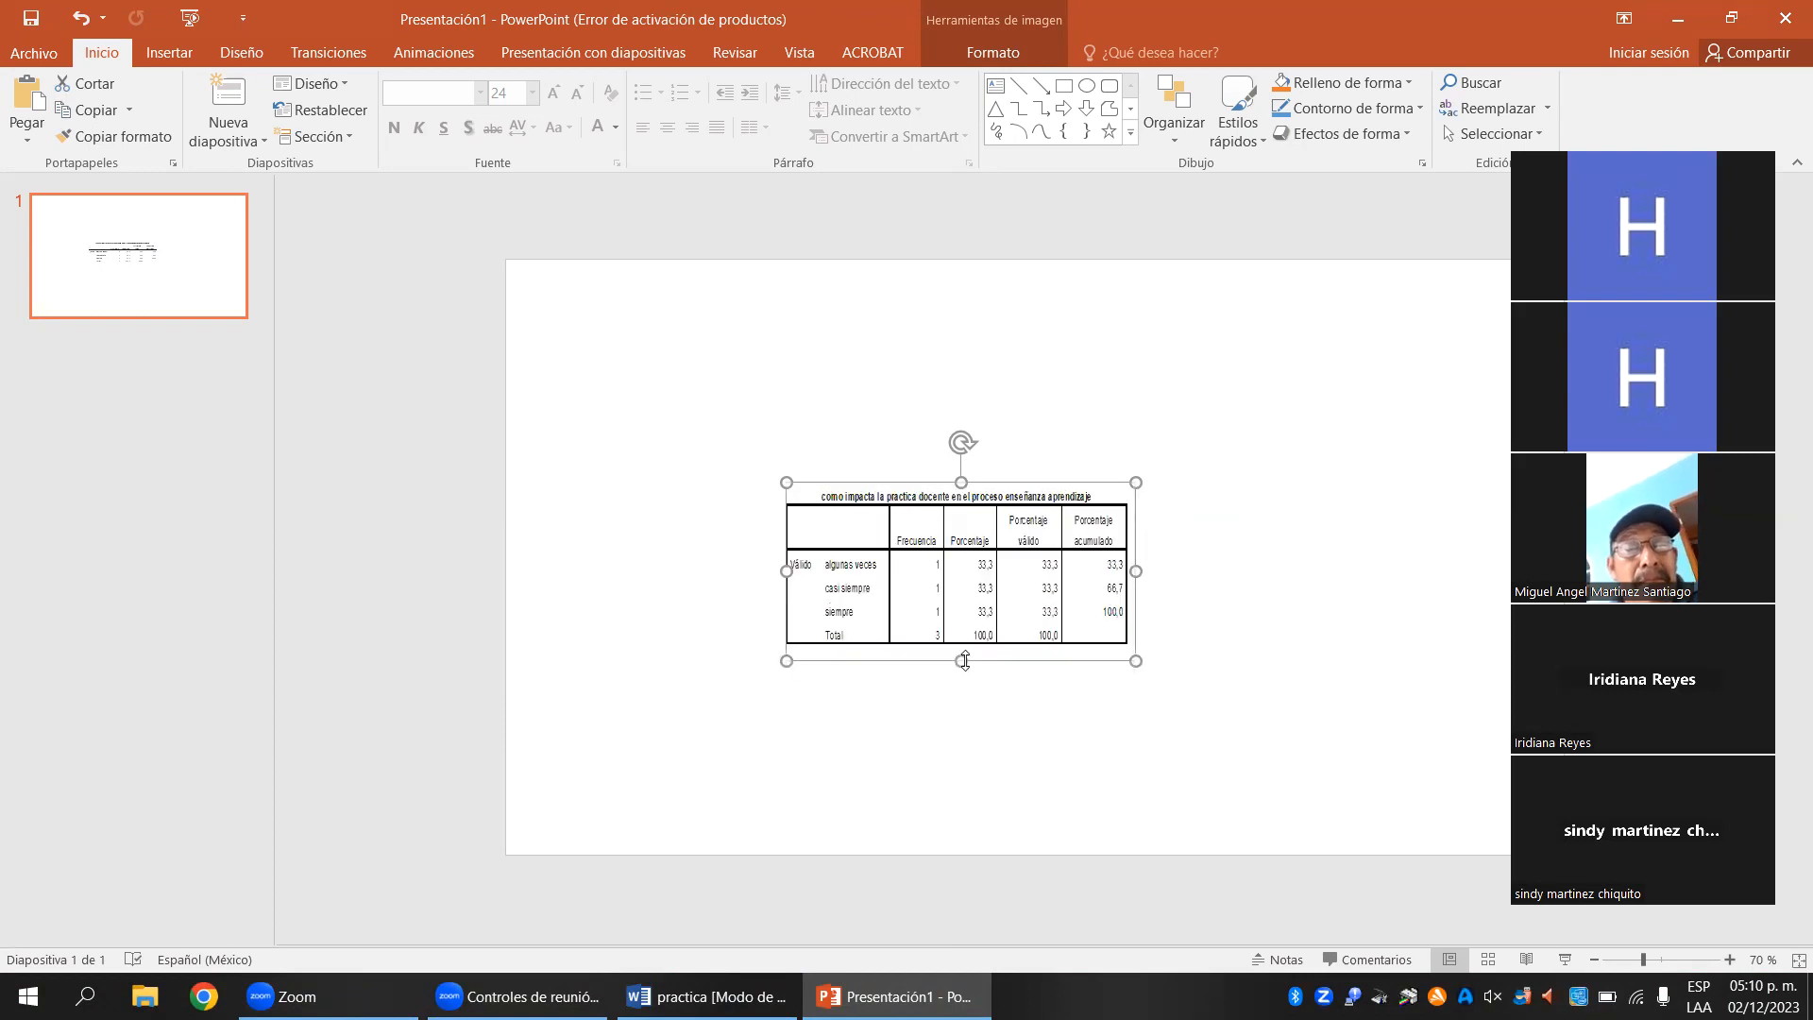
right_click(1025, 484)
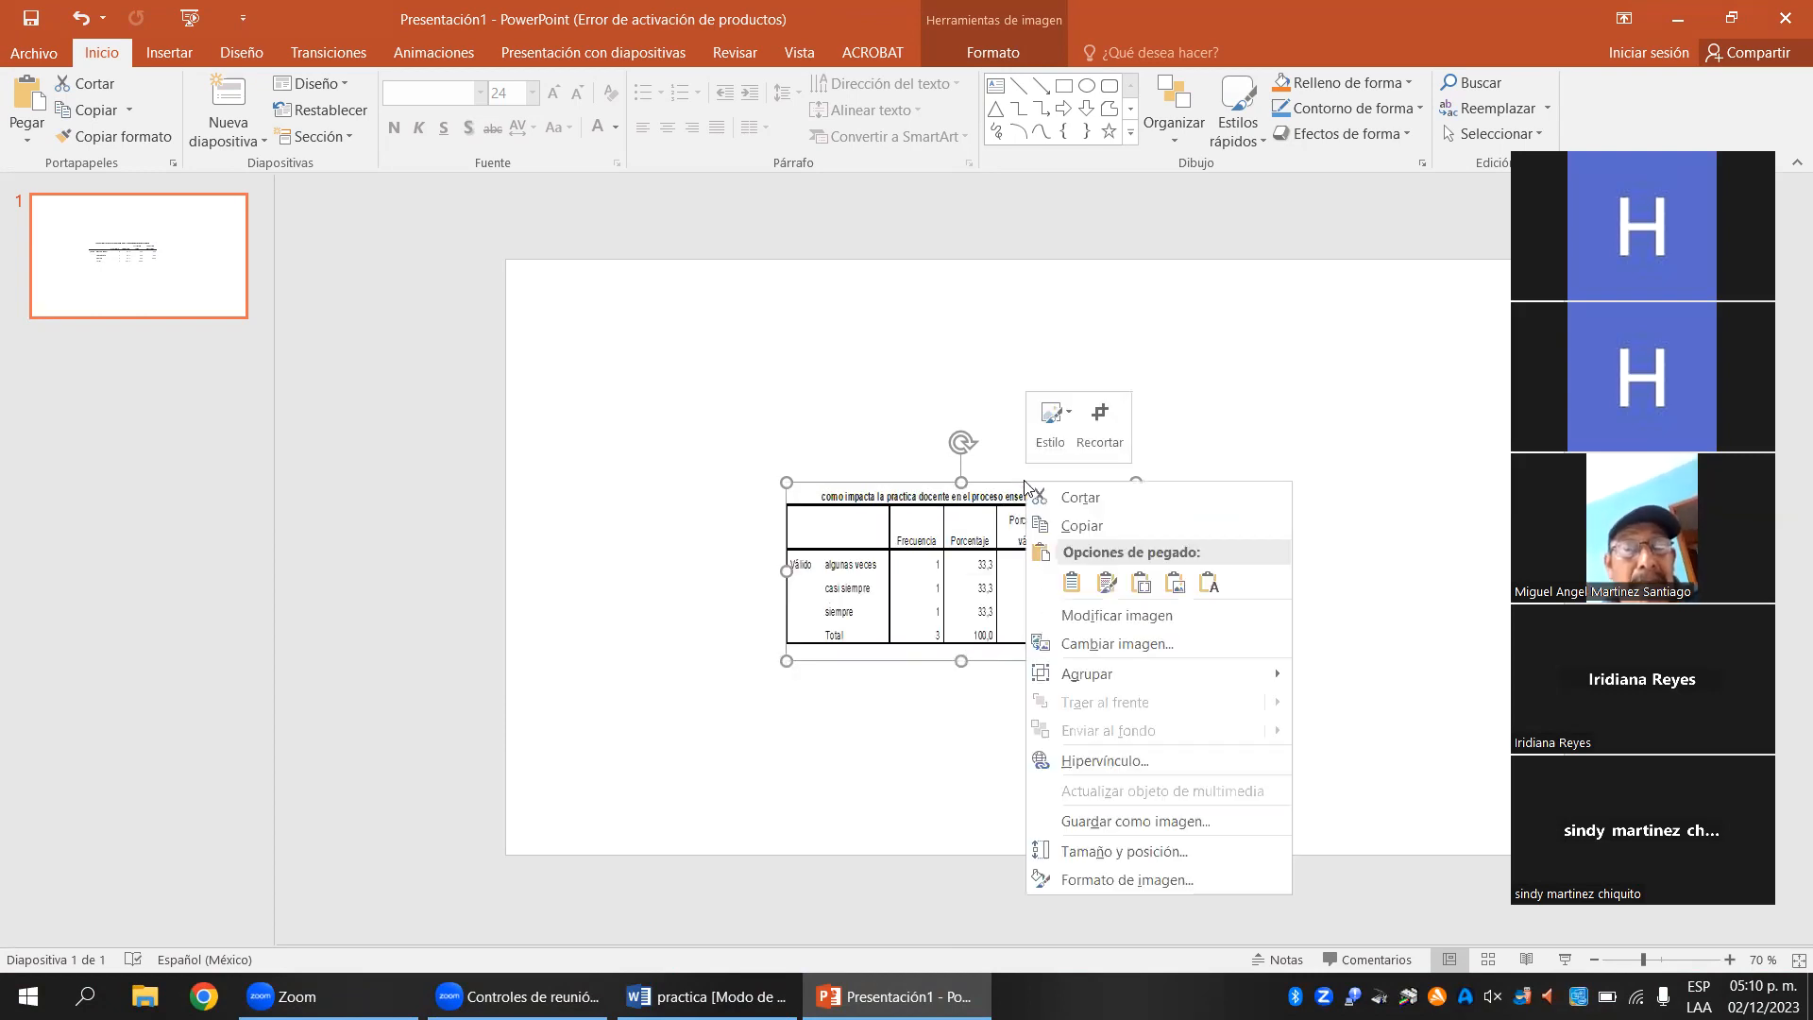
click(1080, 495)
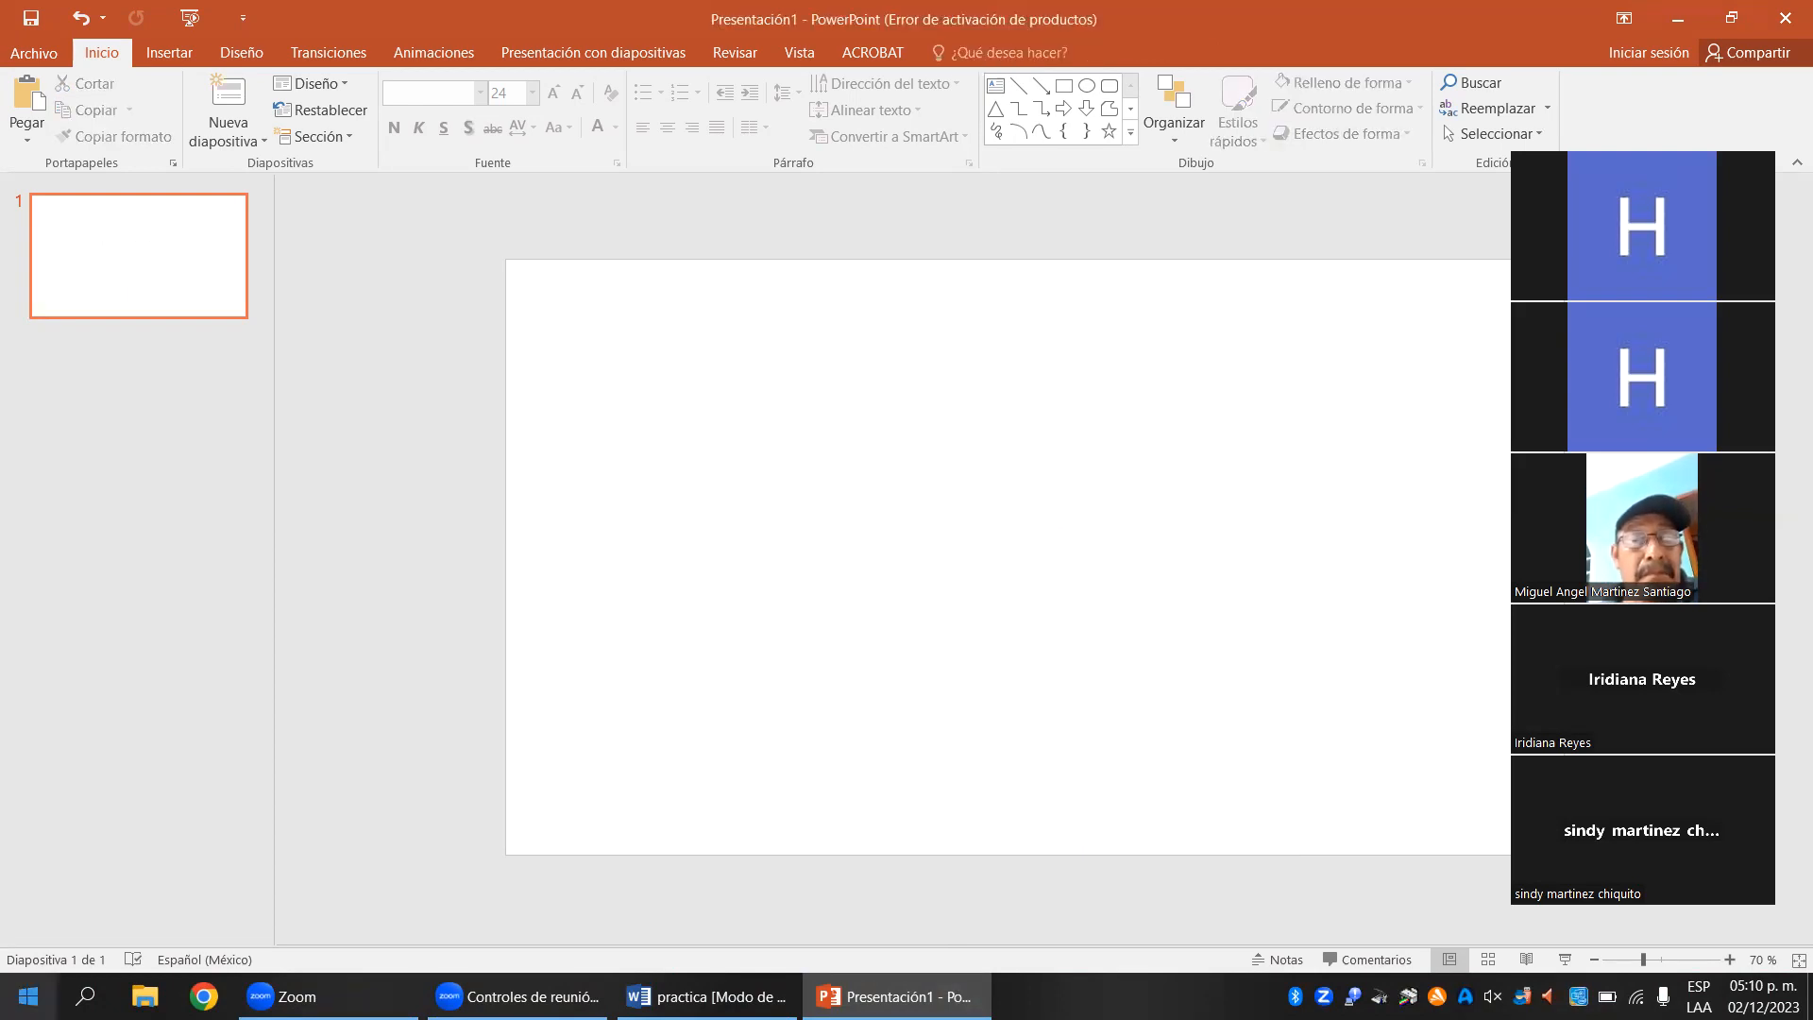
- Launch a new Word 2016 window and create a blank document
click(28, 996)
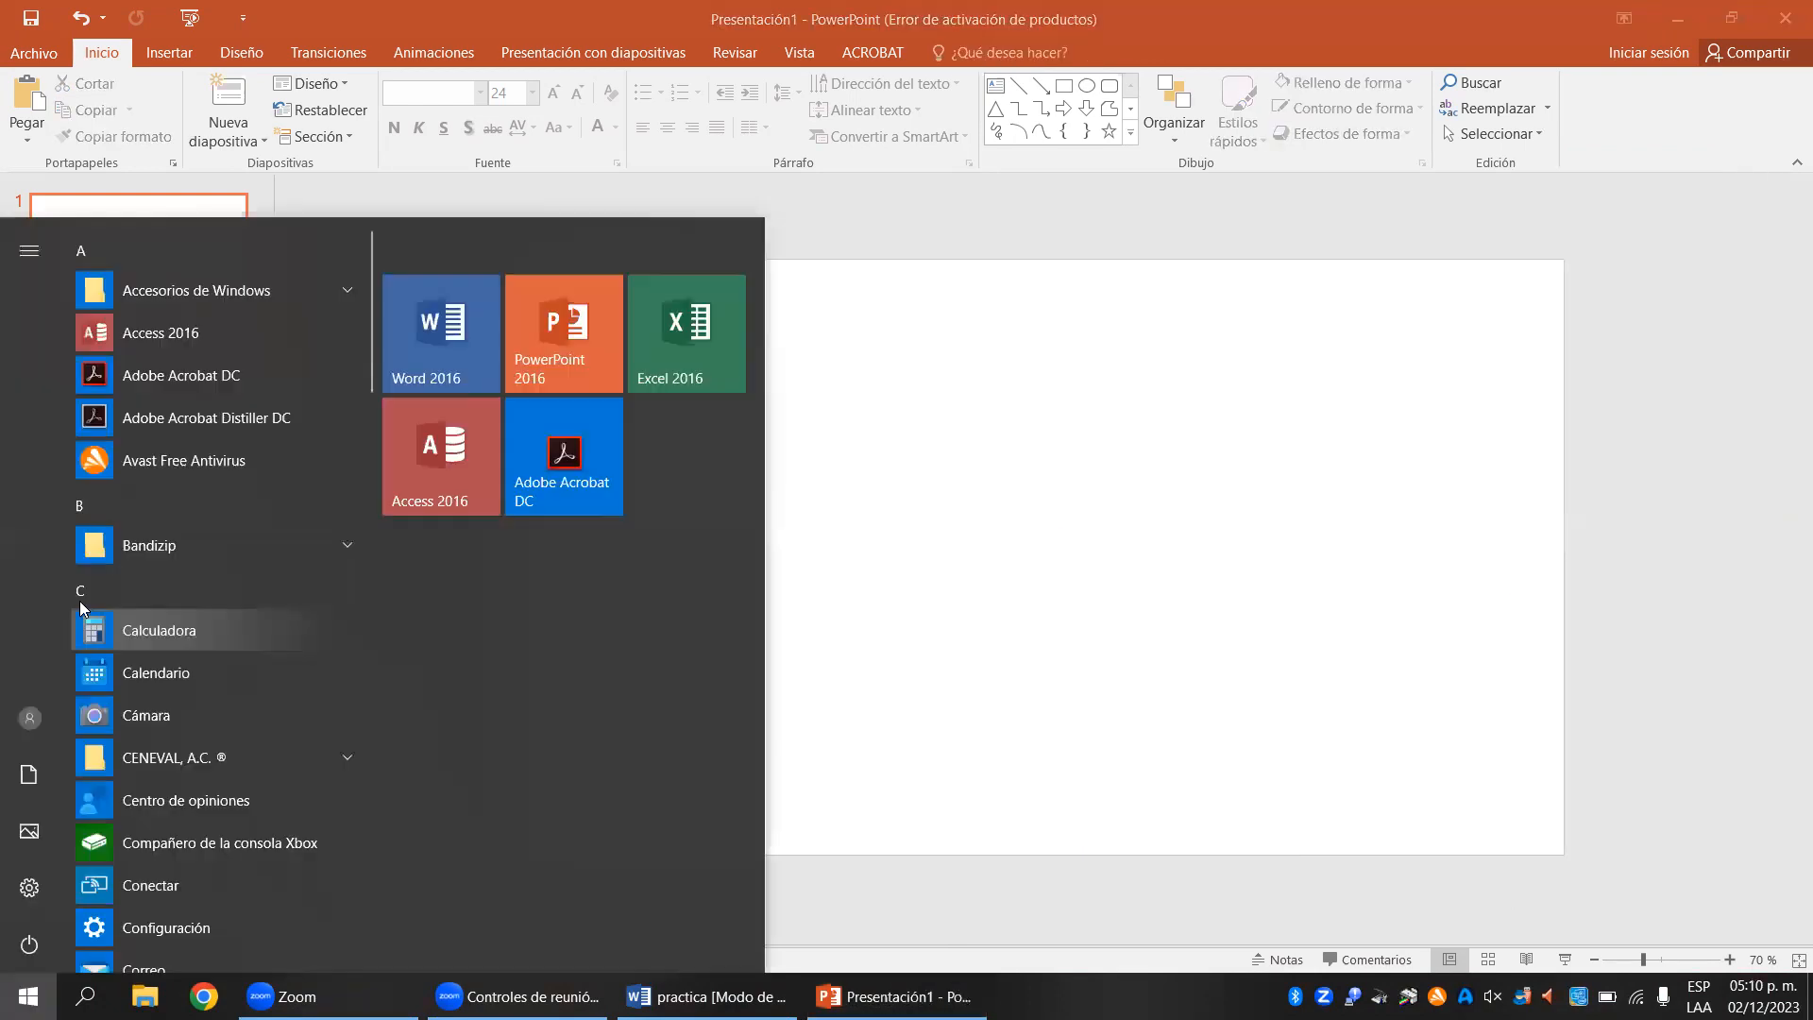
click(417, 321)
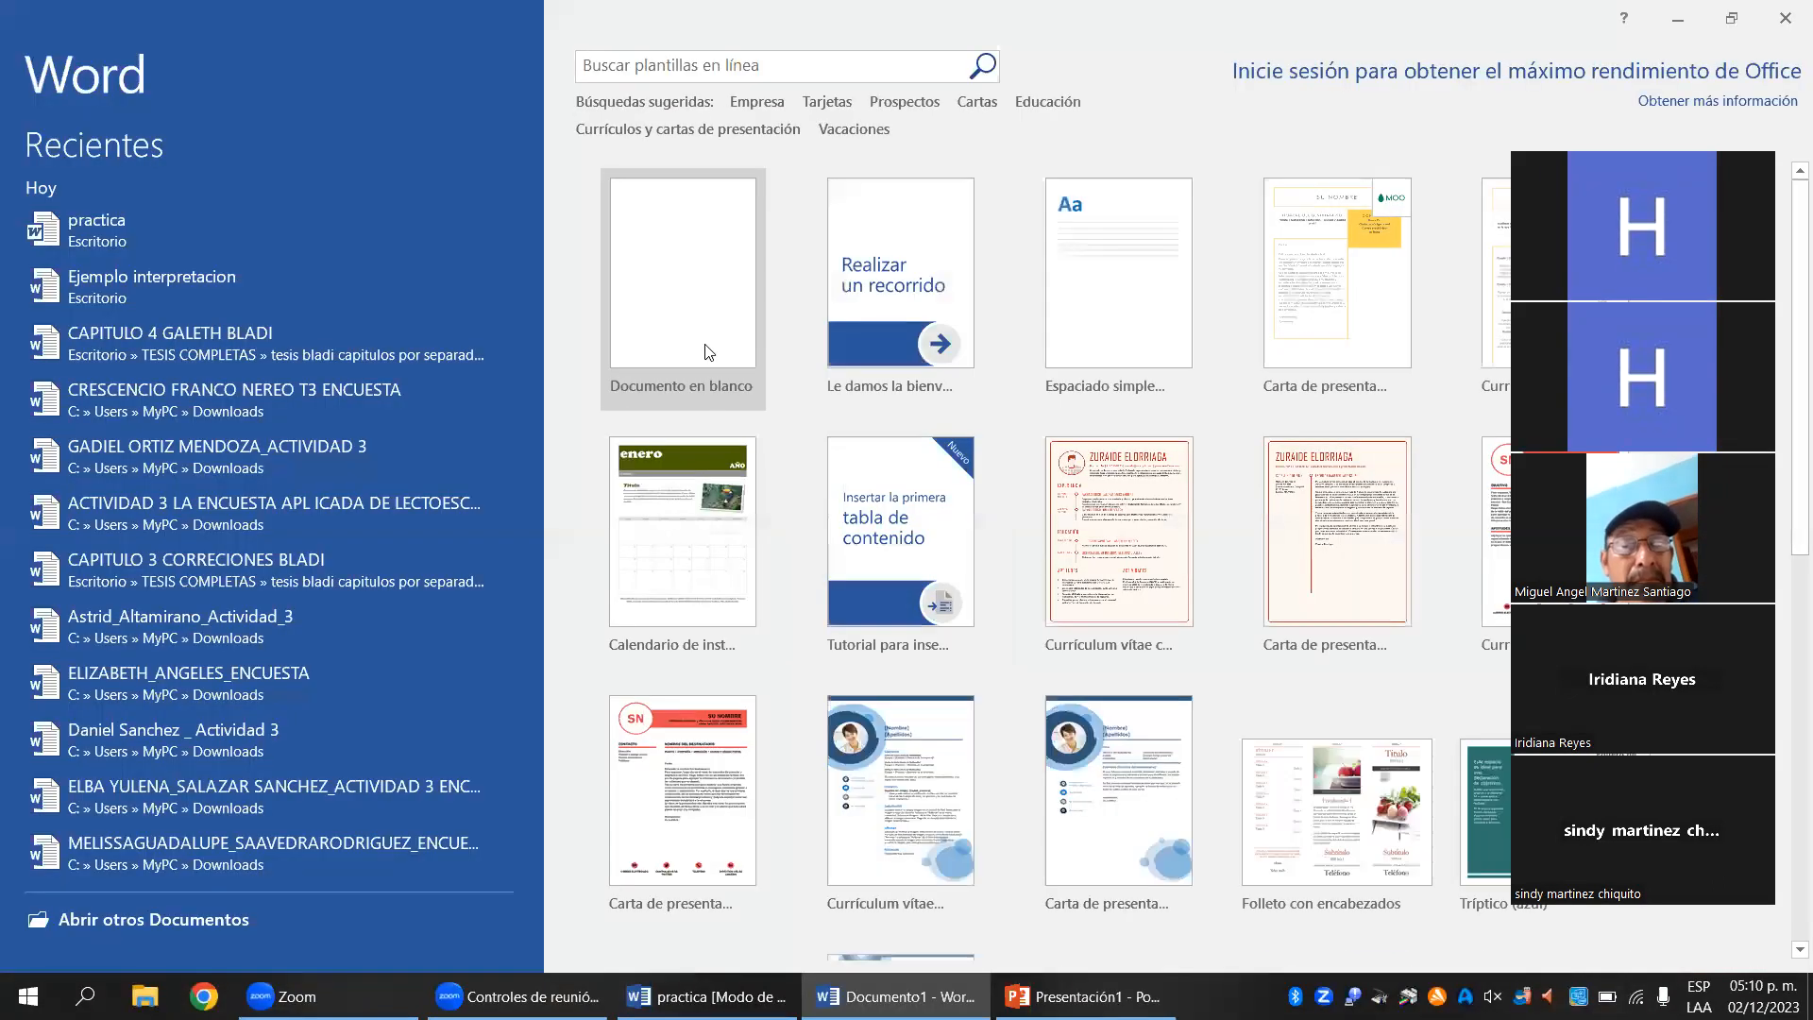
click(687, 318)
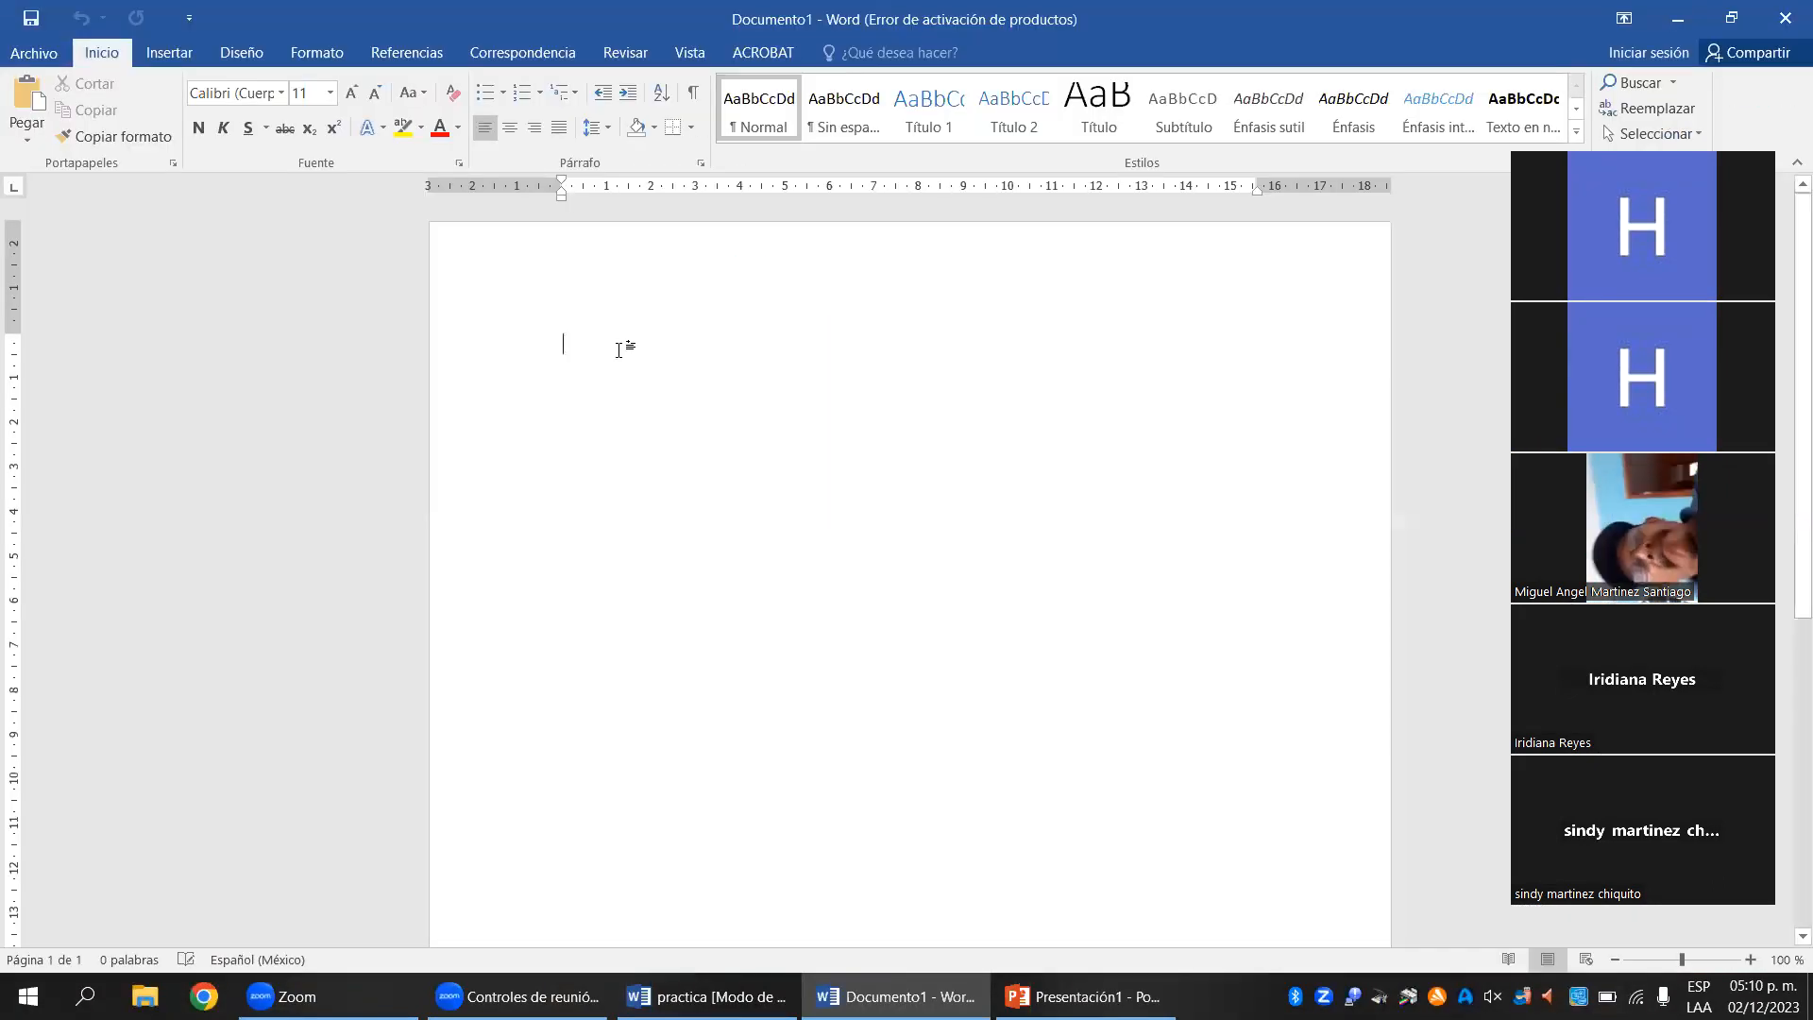
- Enter the title "Interpretacion de datos del SPSS" and start a new paragraph below it
text(interpretac)
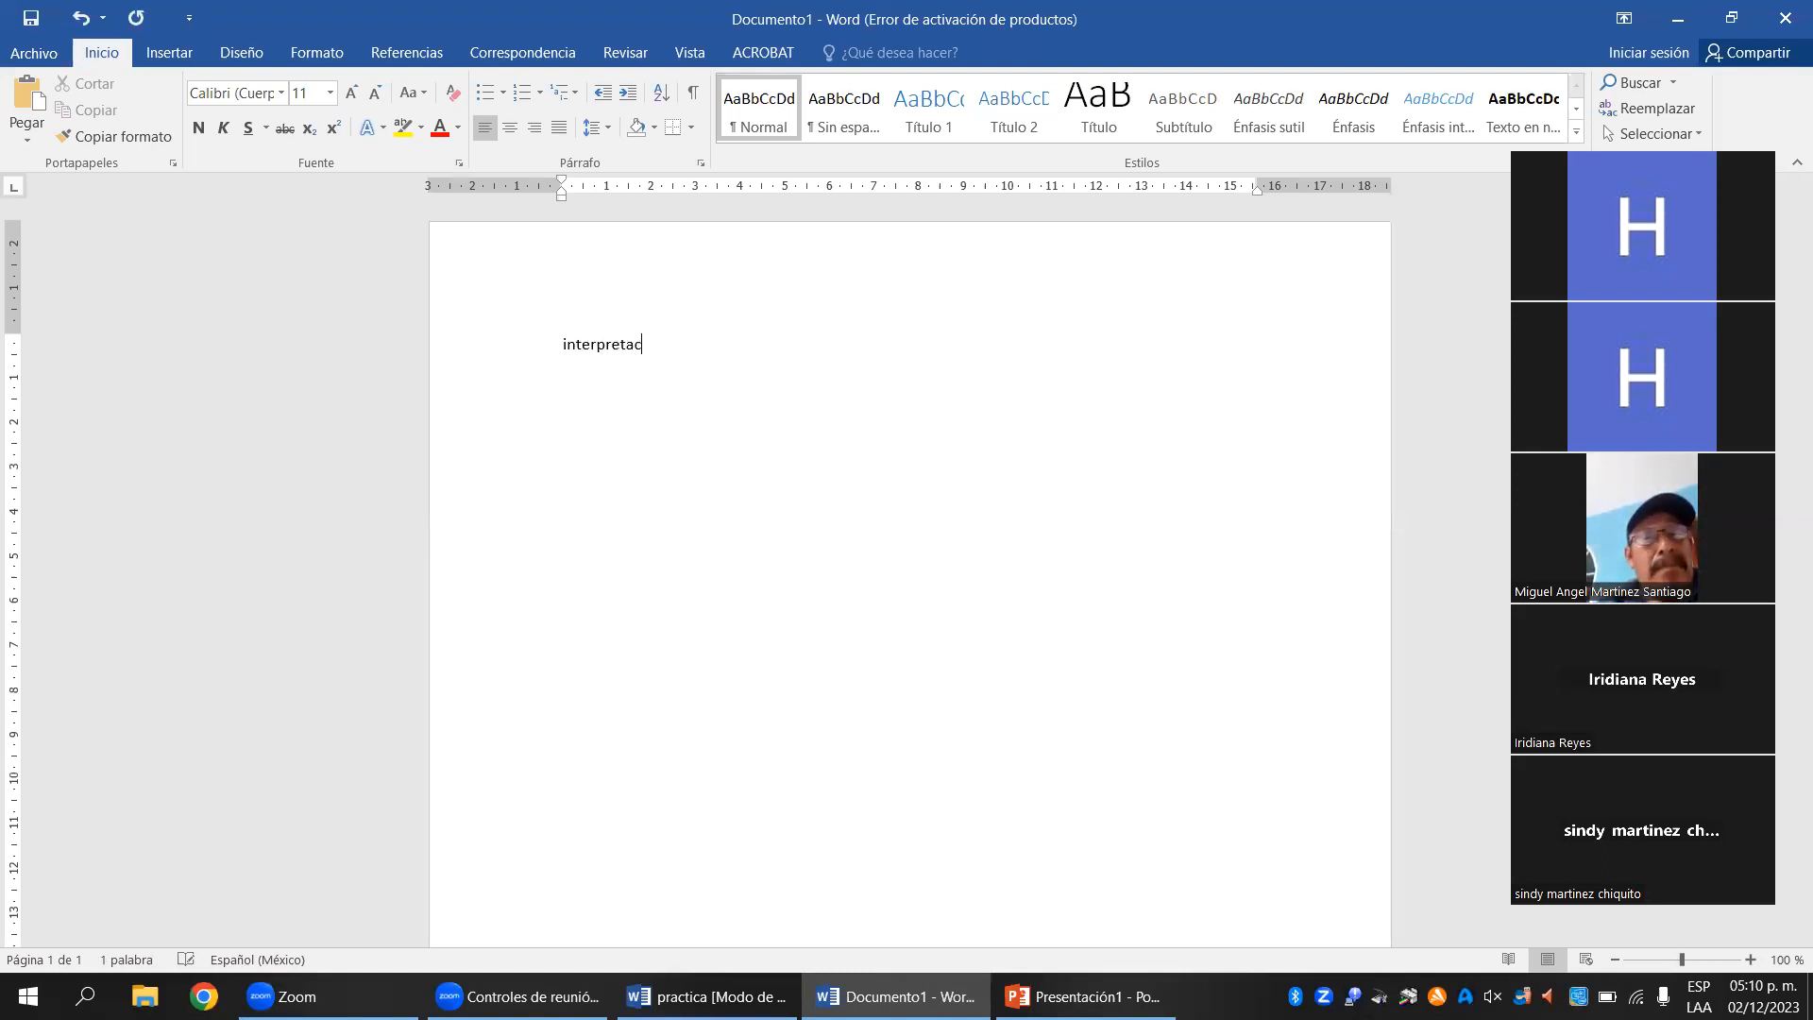
text(ion de datos del SPSS)
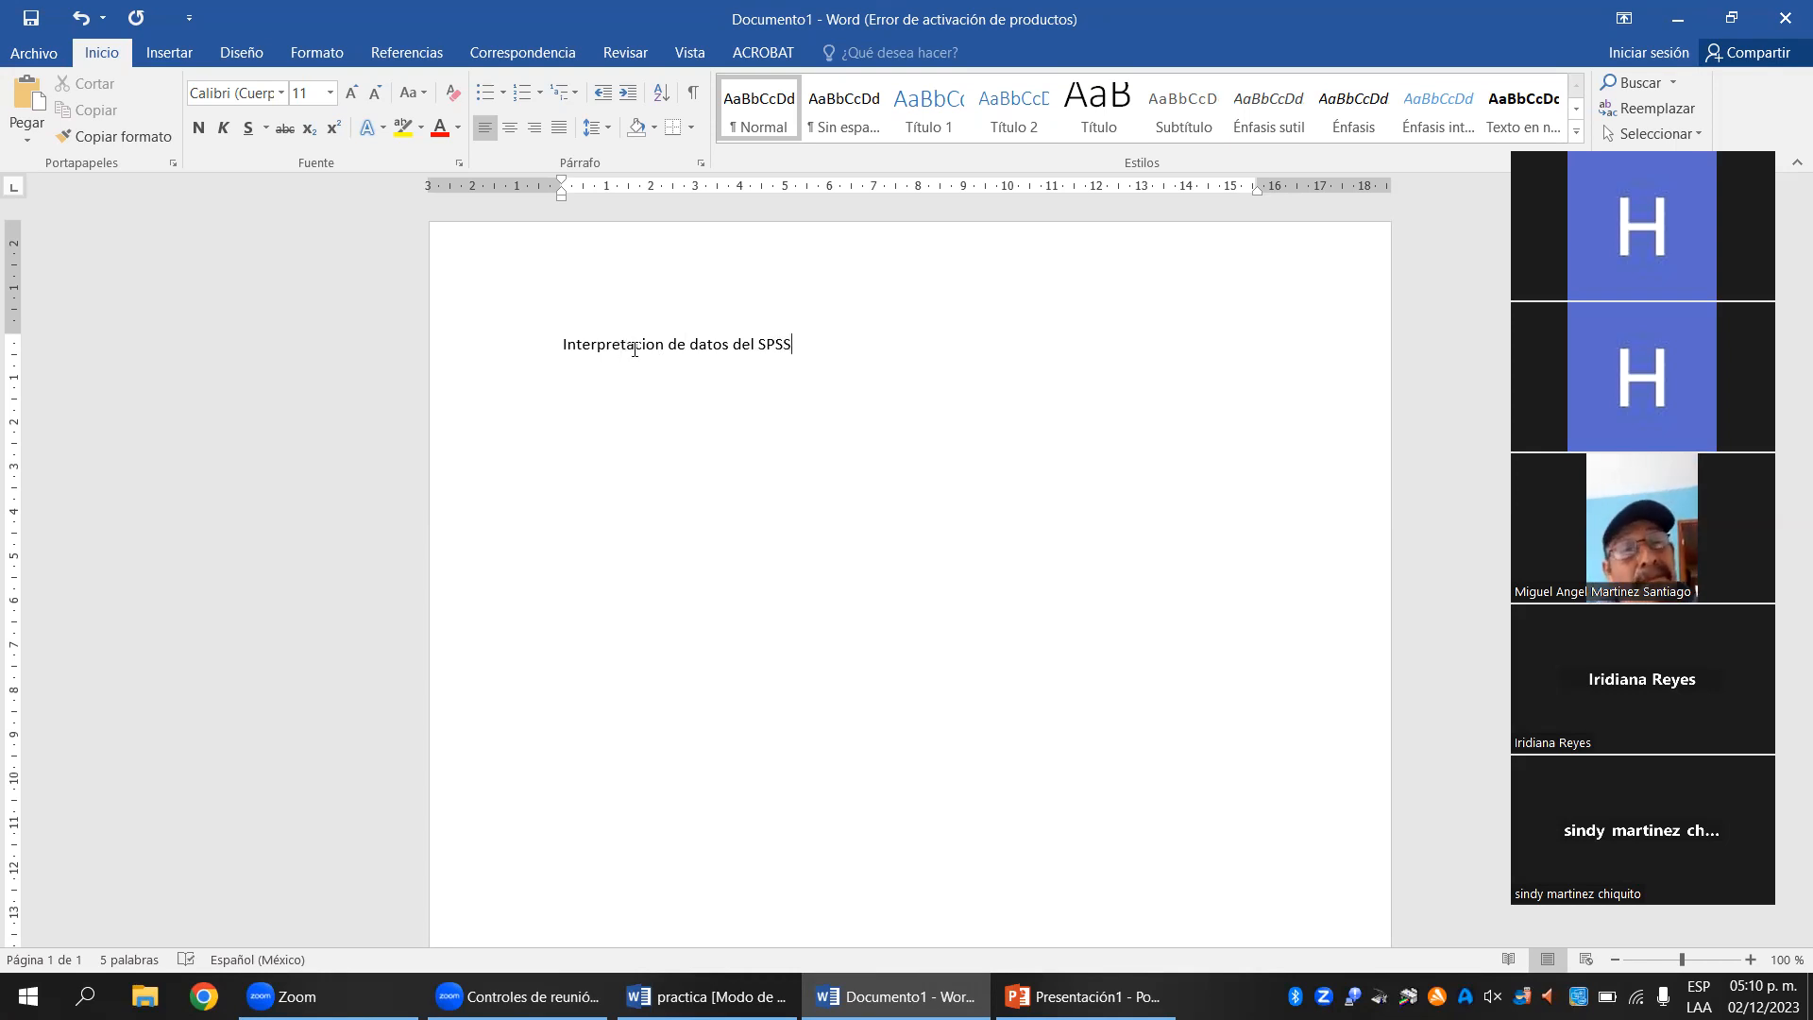
double_click(781, 348)
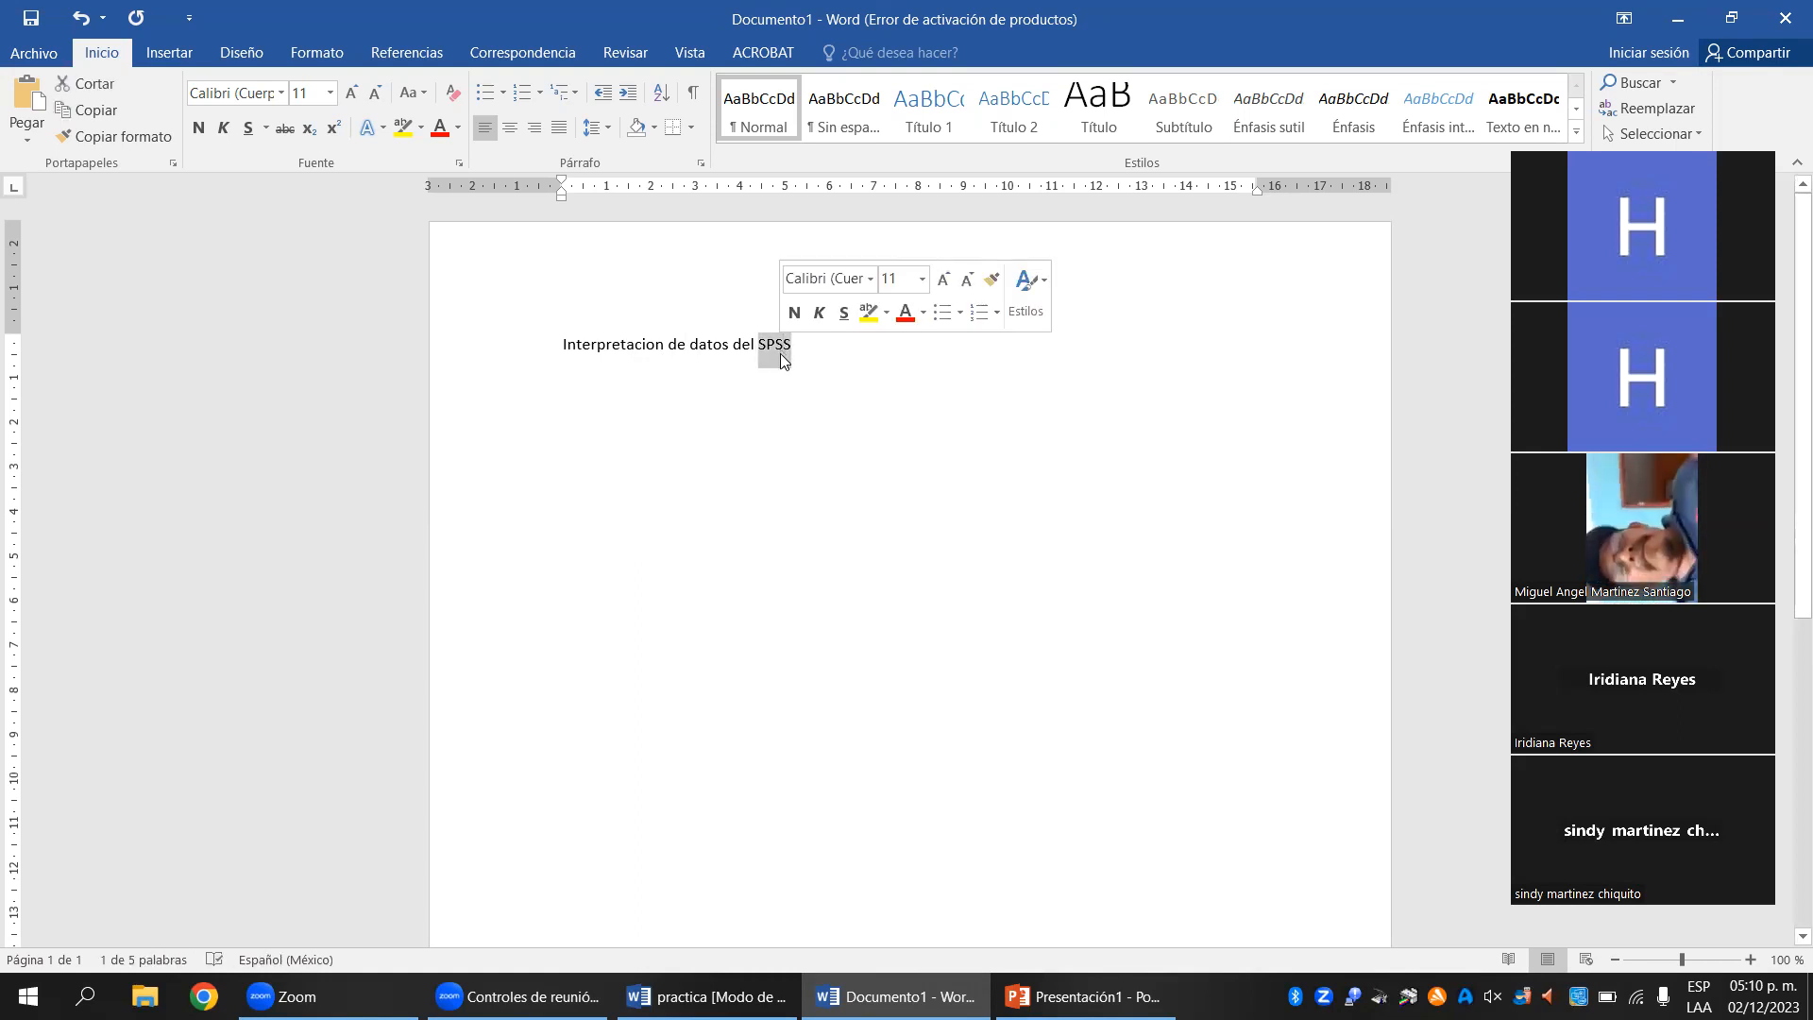
click(813, 364)
key(Return)
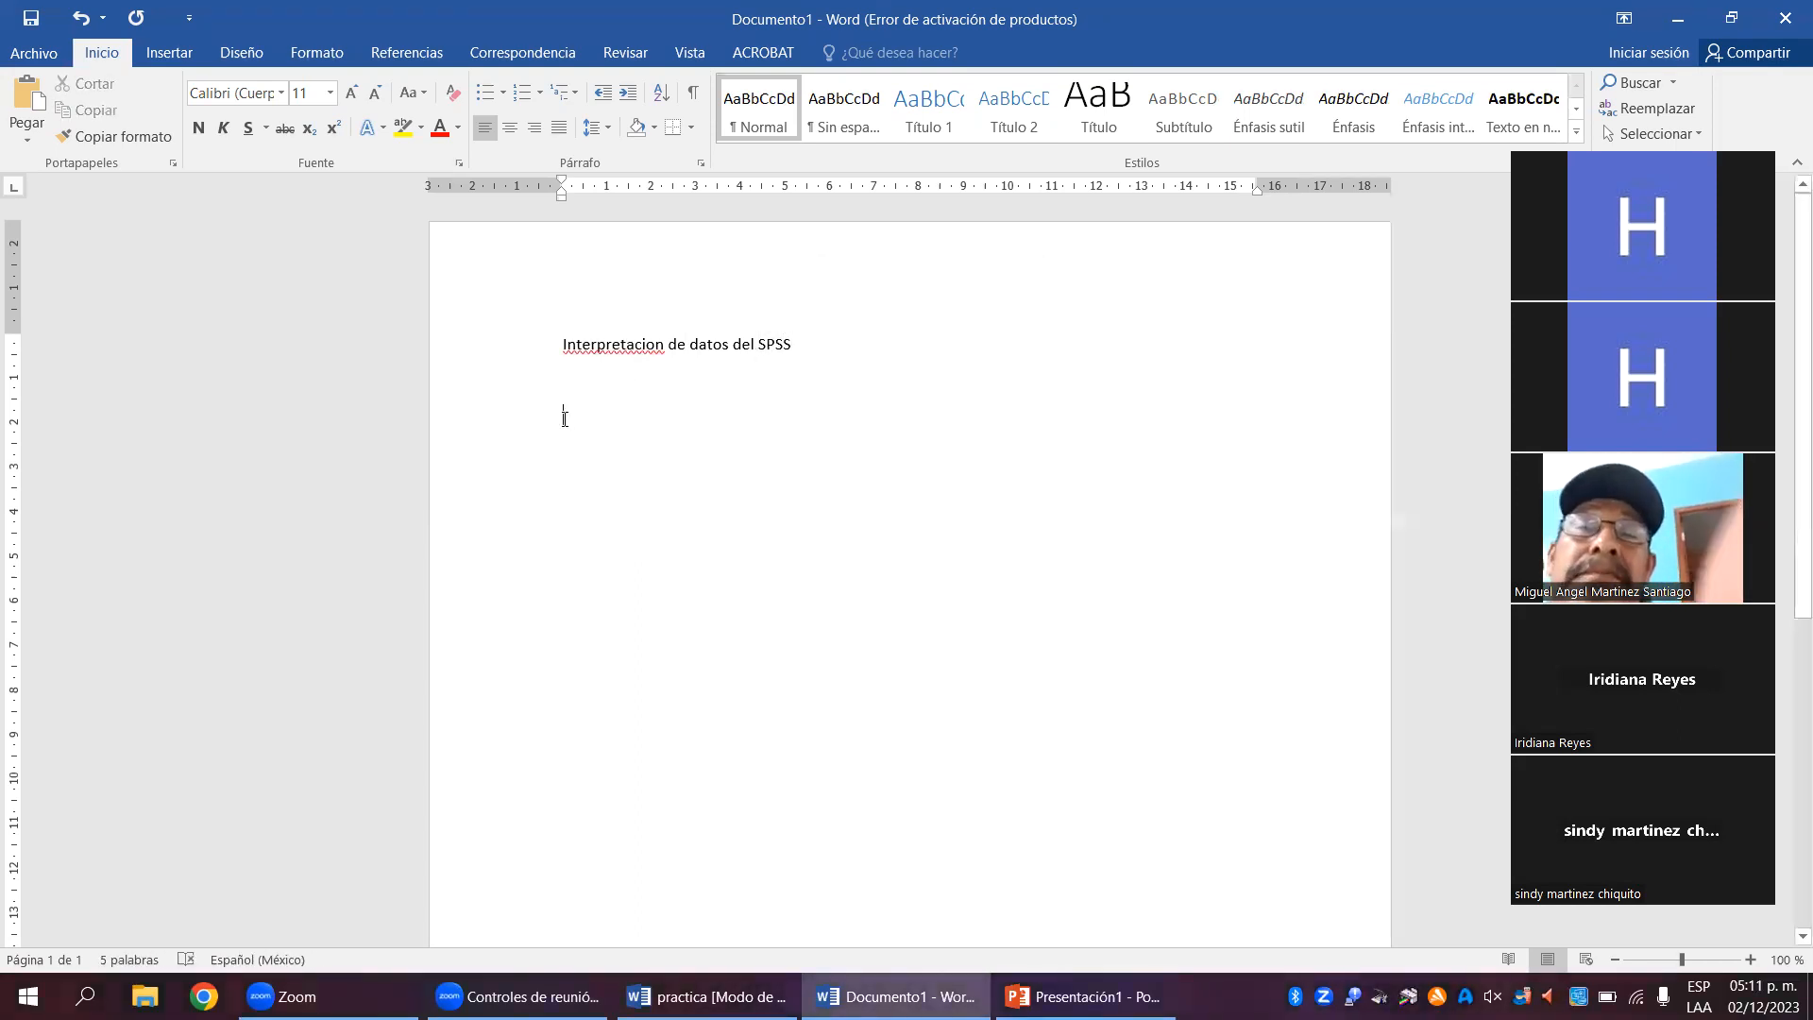
- Paste the cut table as a picture below the title and shrink it proportionally
right_click(563, 423)
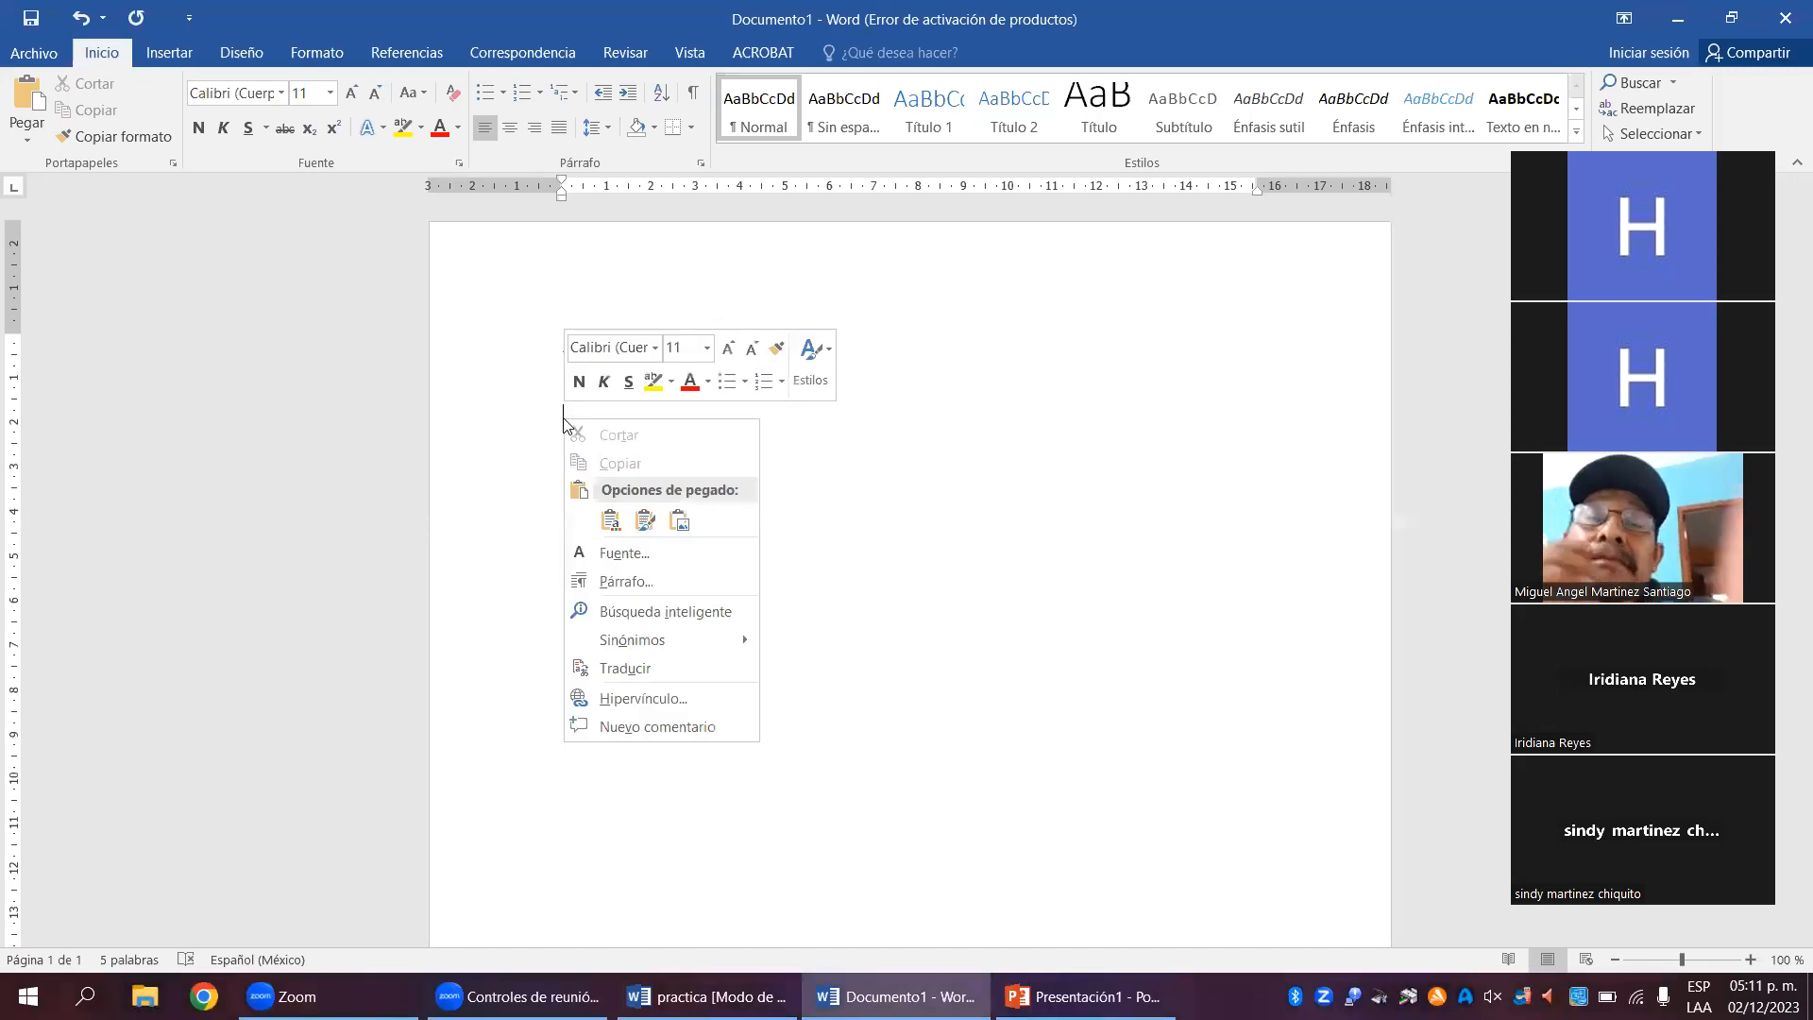
click(671, 521)
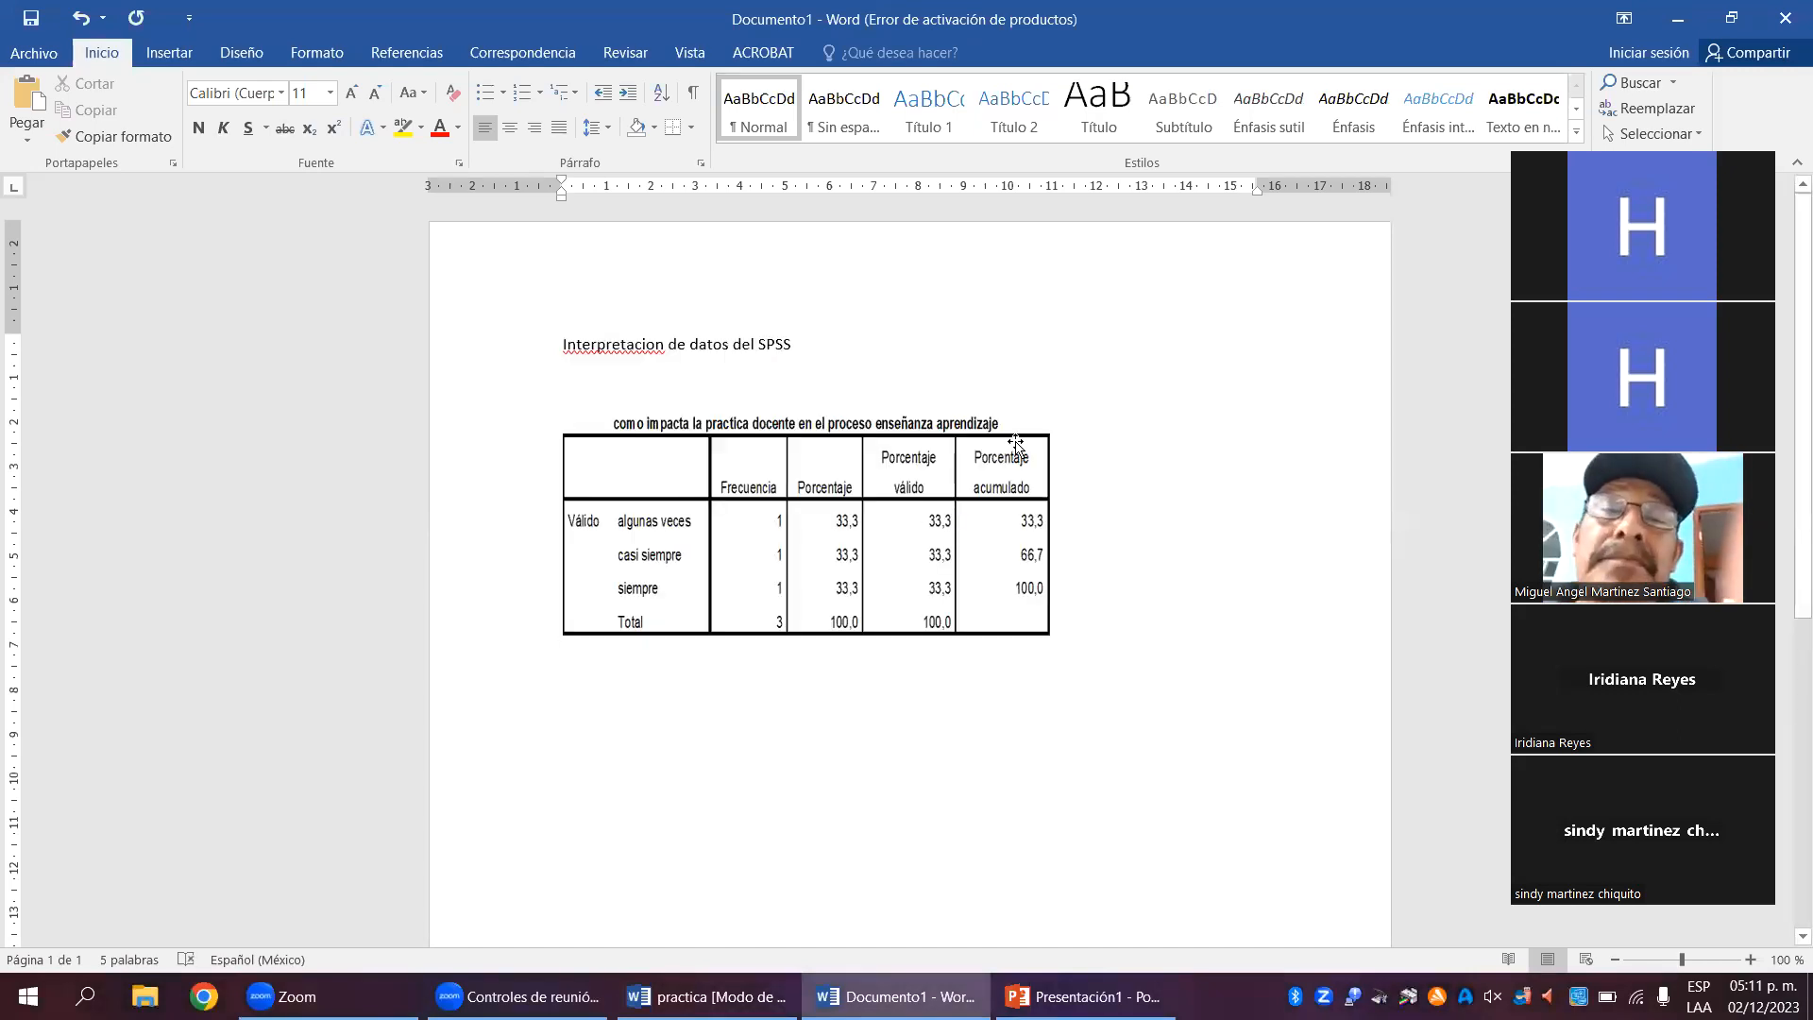
click(1000, 489)
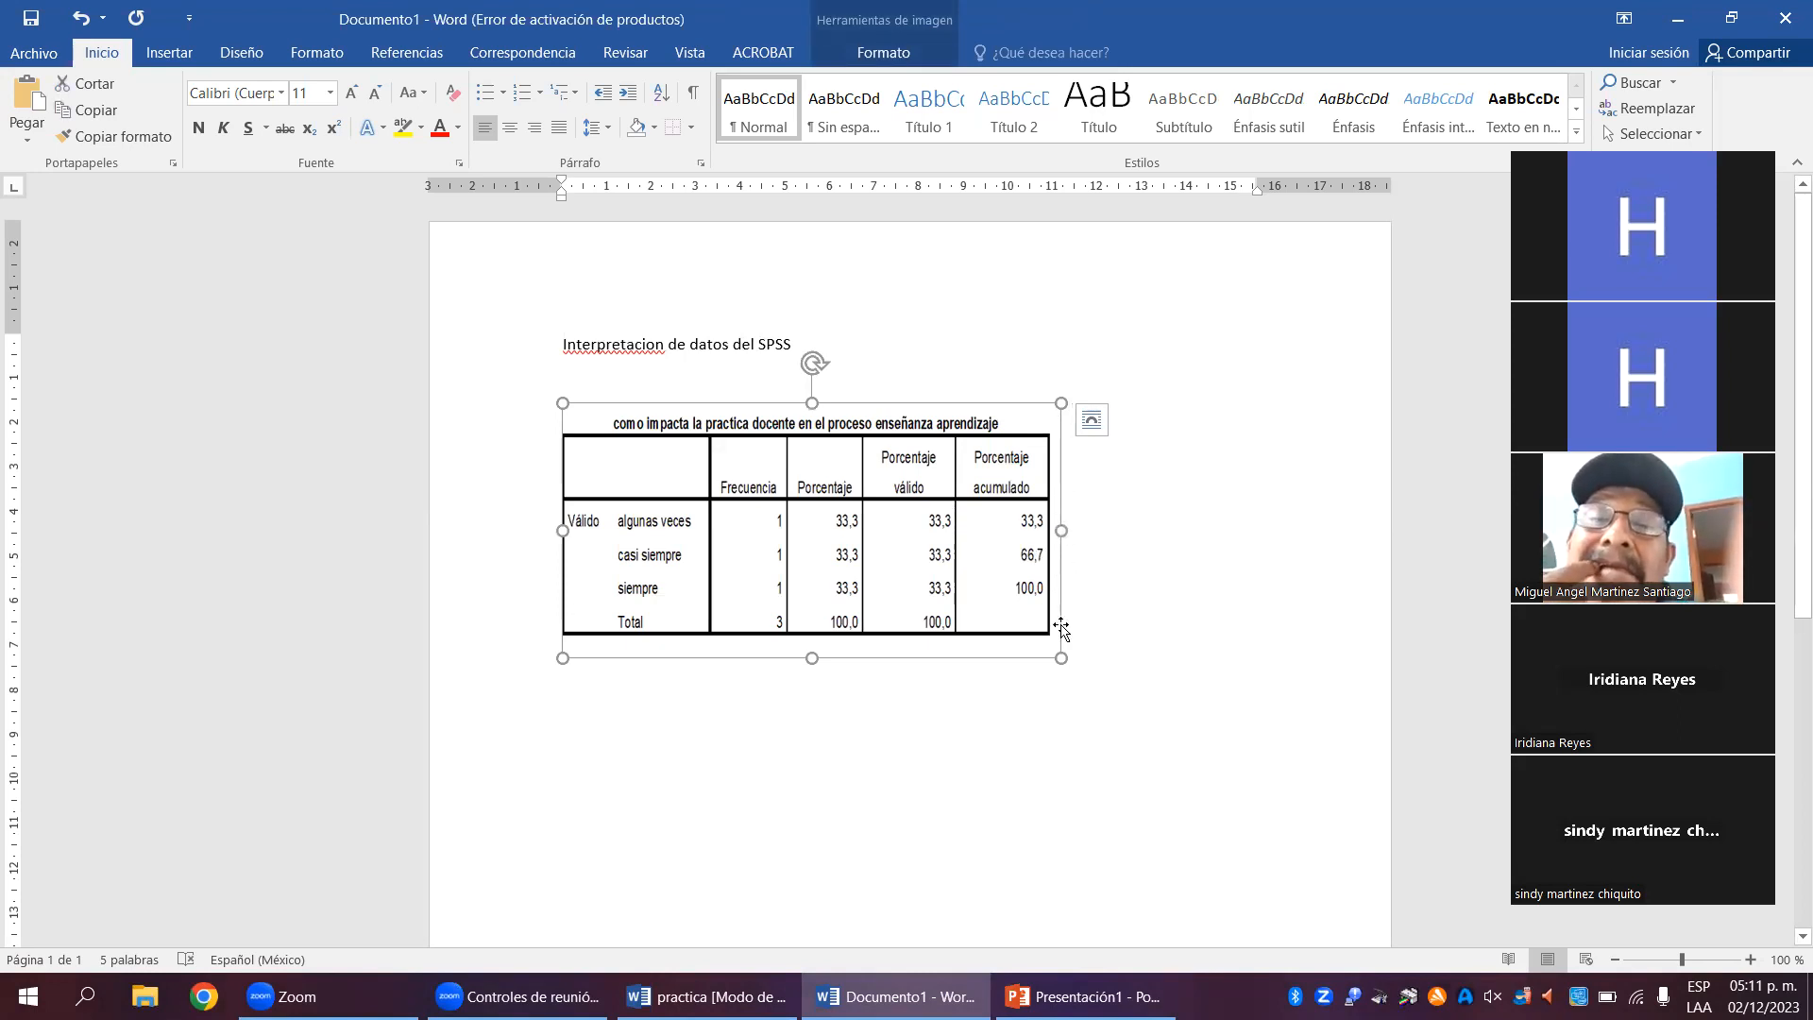
drag(1059, 657, 934, 609)
click(1122, 573)
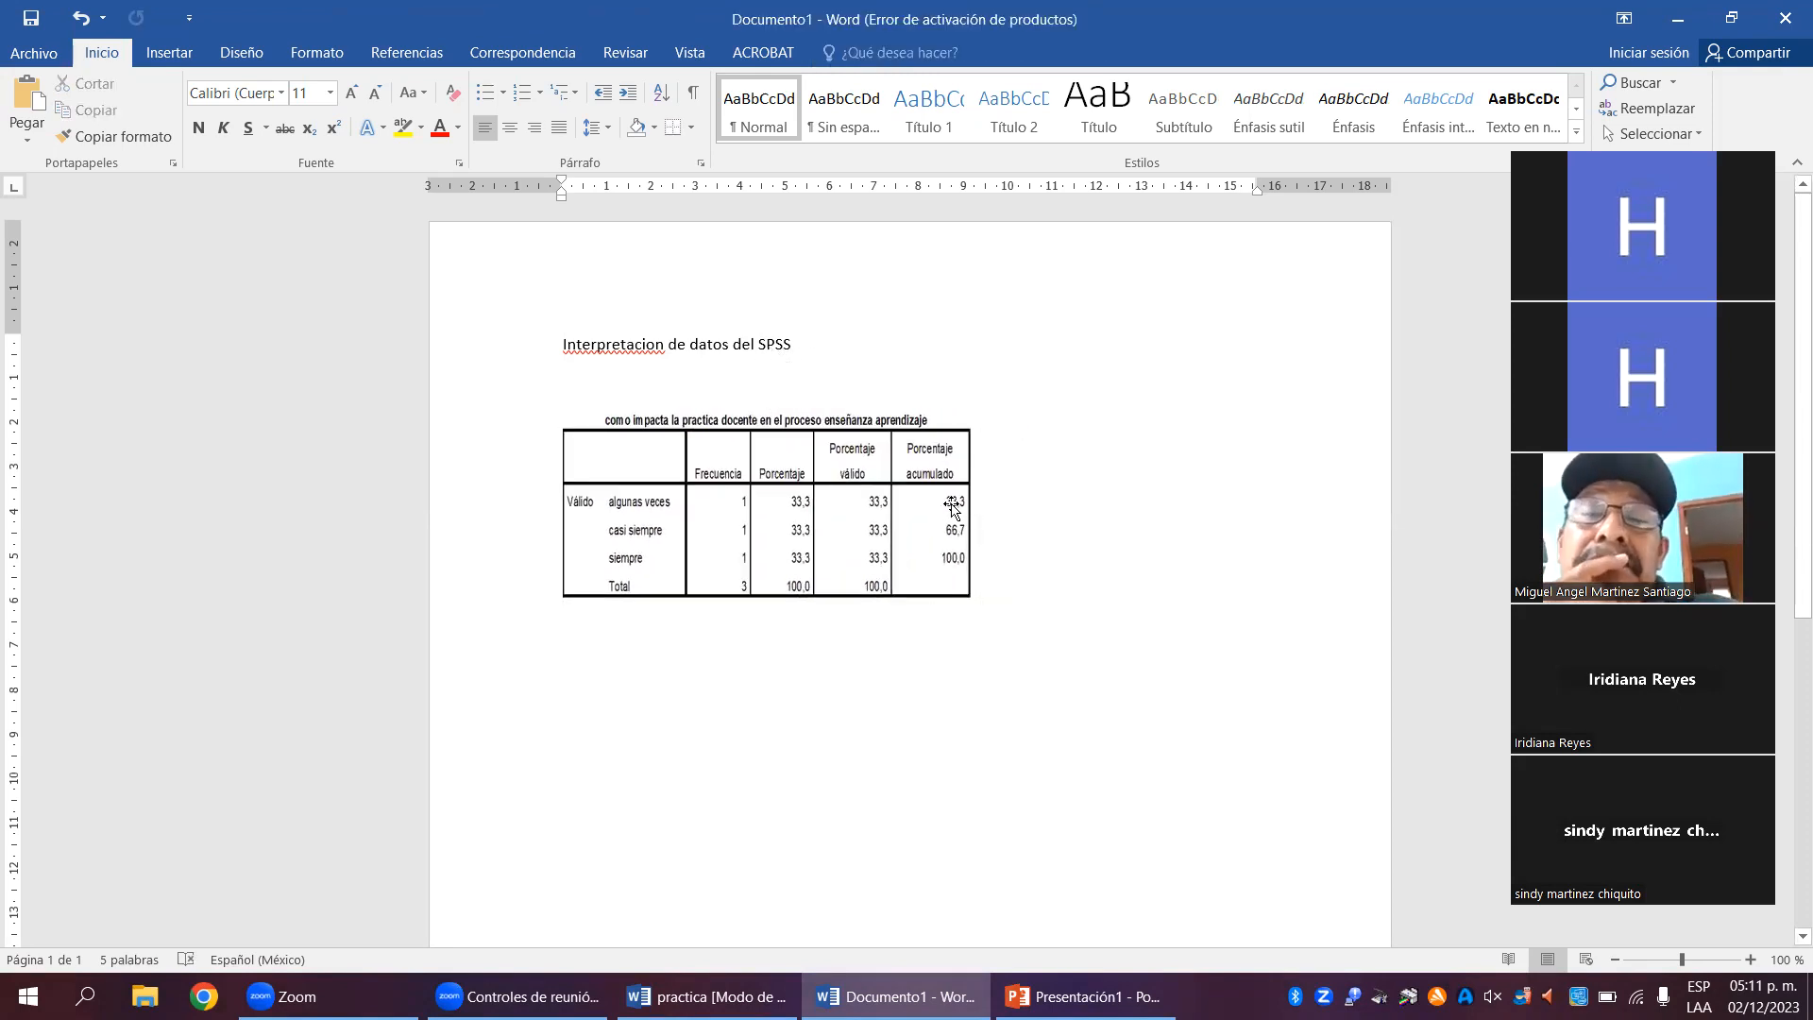
- Paste a second copy of the table picture below the title and shrink both copies to nearly the same size
click(952, 507)
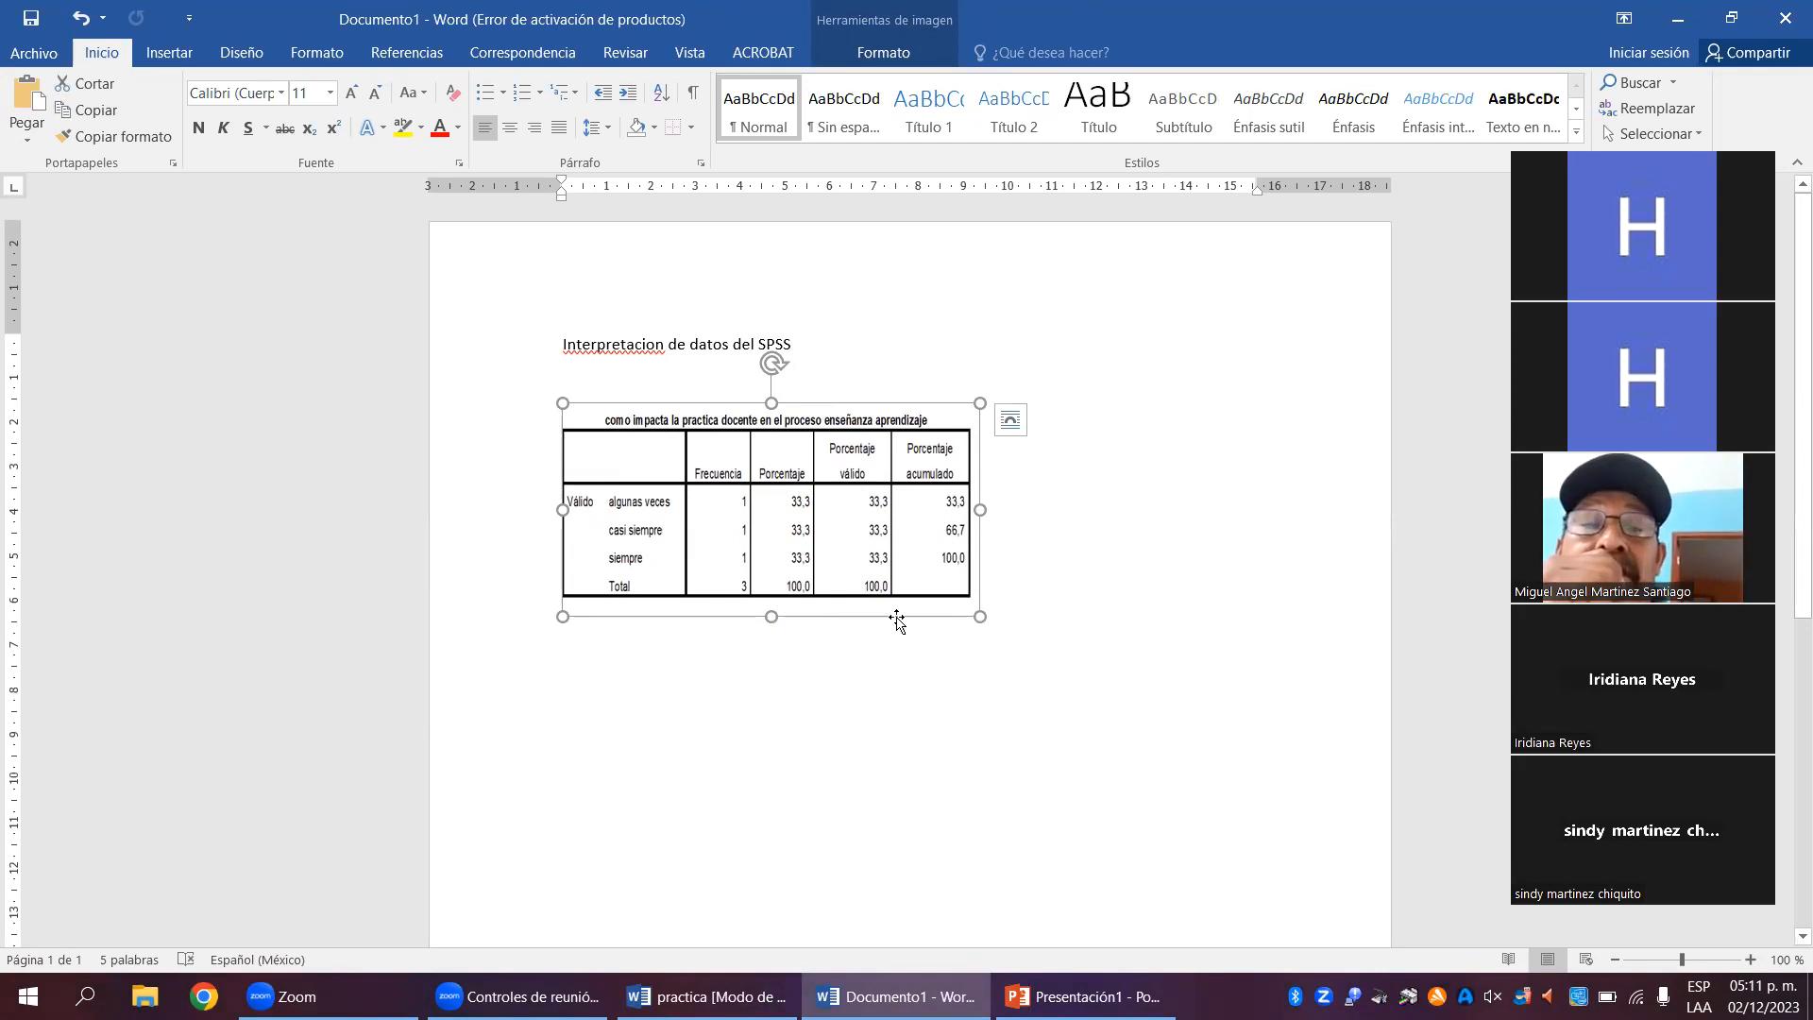
right_click(951, 713)
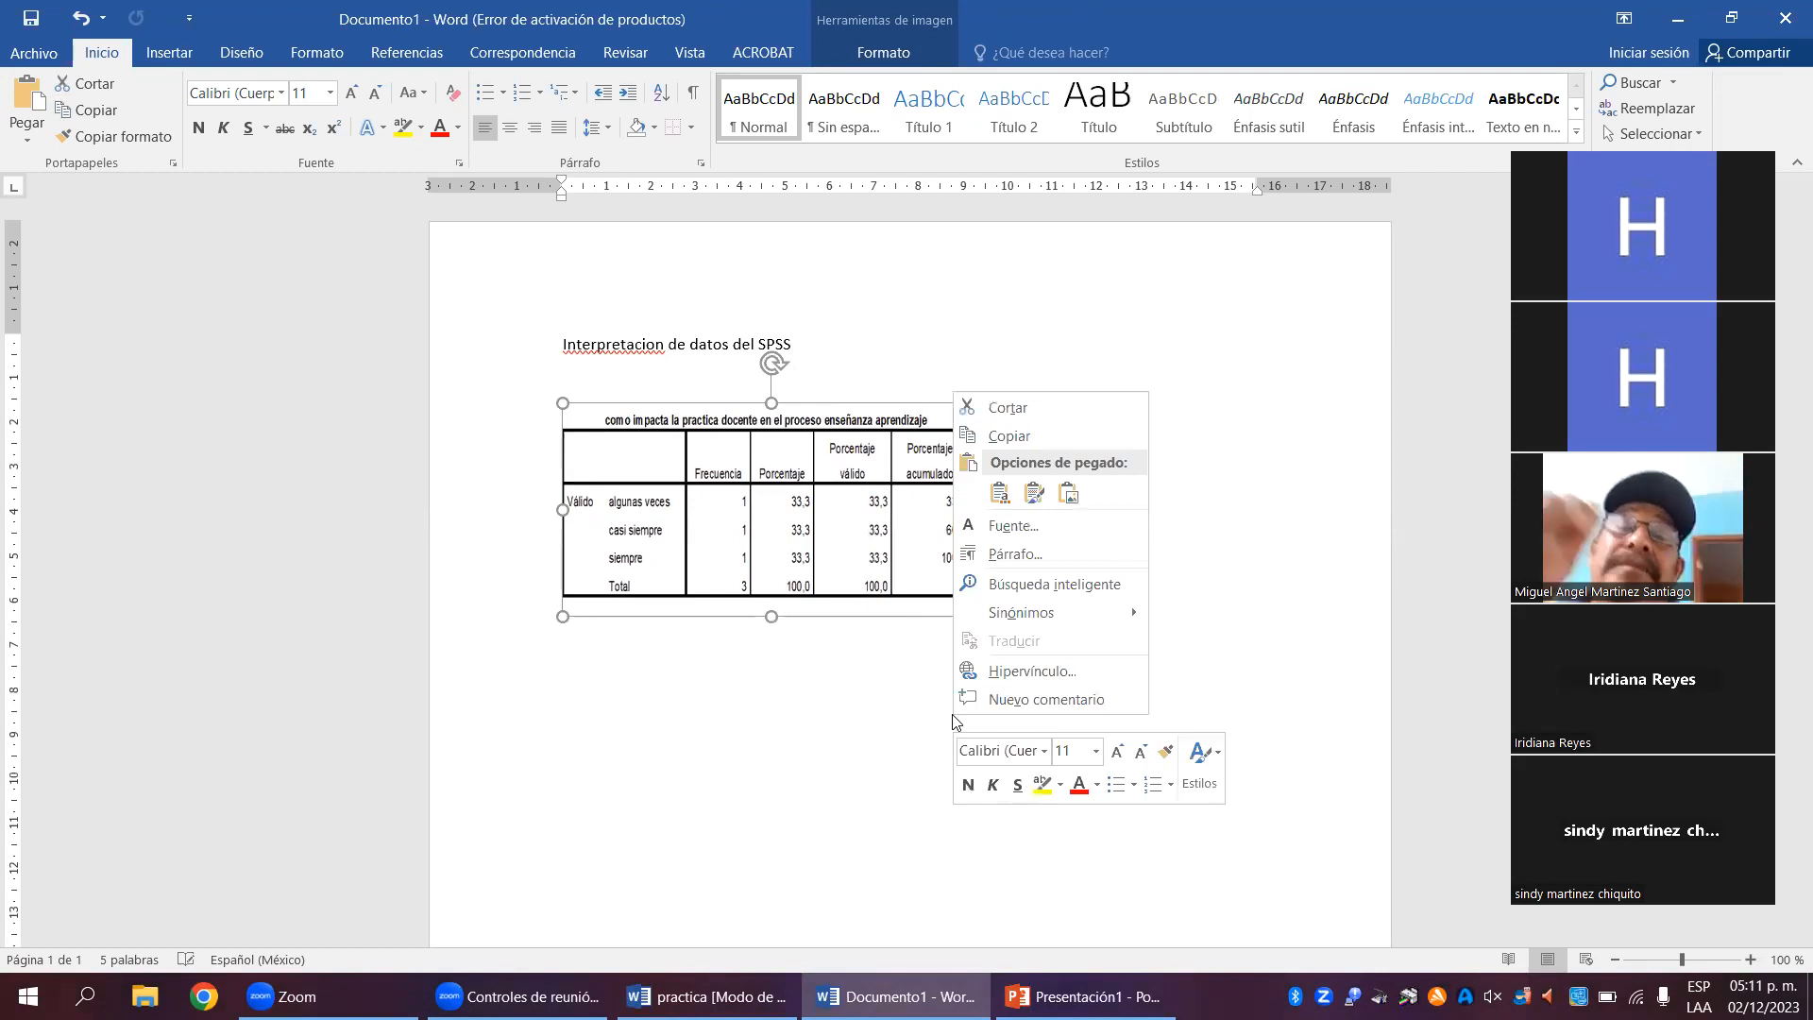
click(999, 495)
click(890, 566)
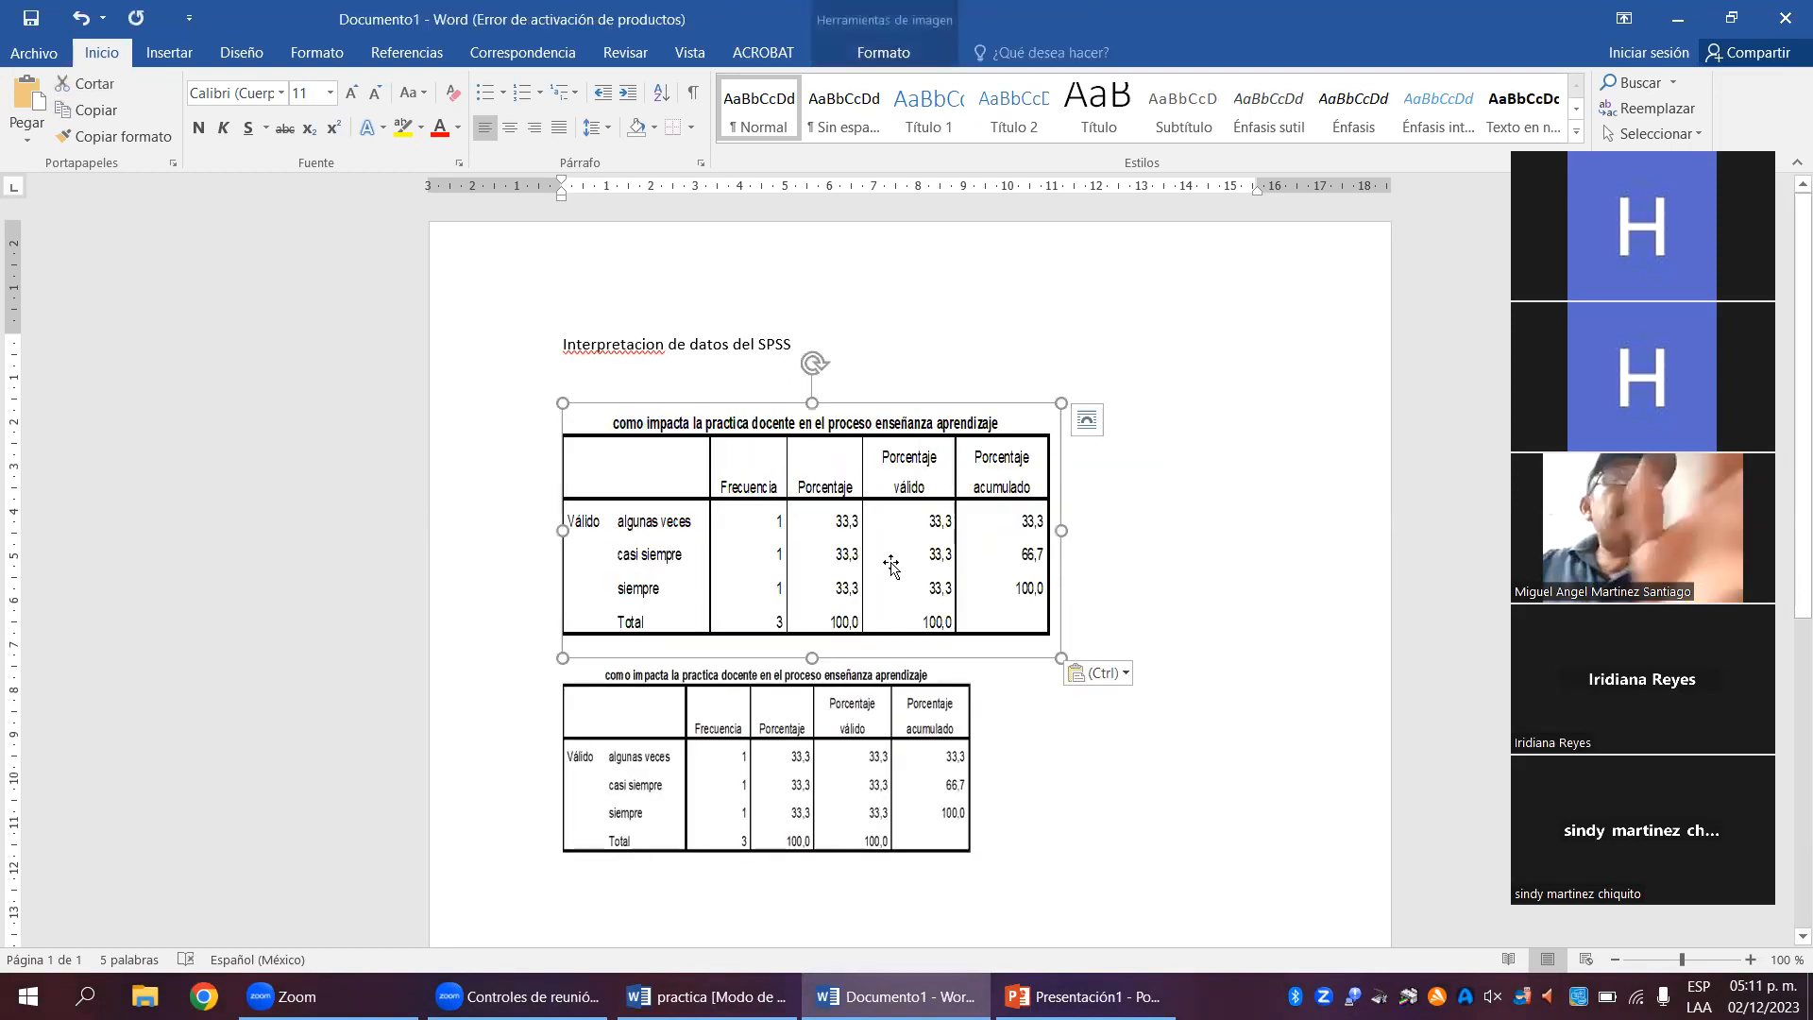
drag(1062, 658, 940, 557)
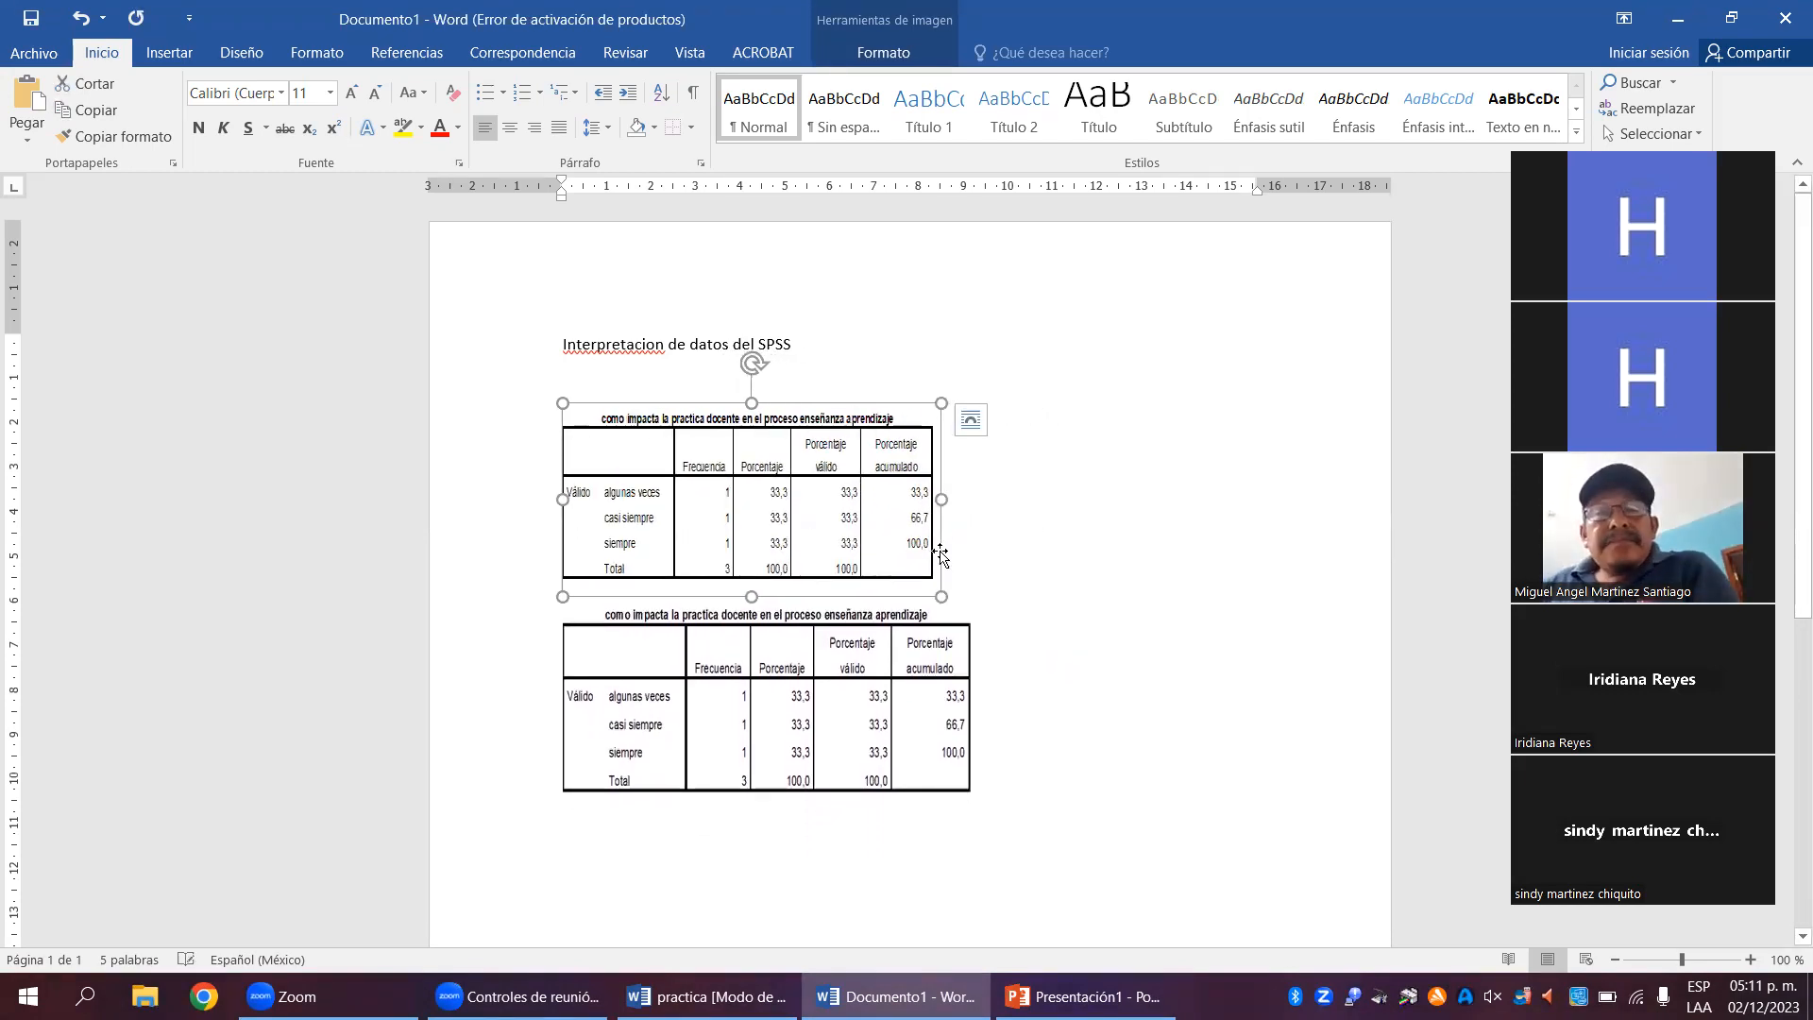
click(924, 737)
drag(980, 809, 935, 766)
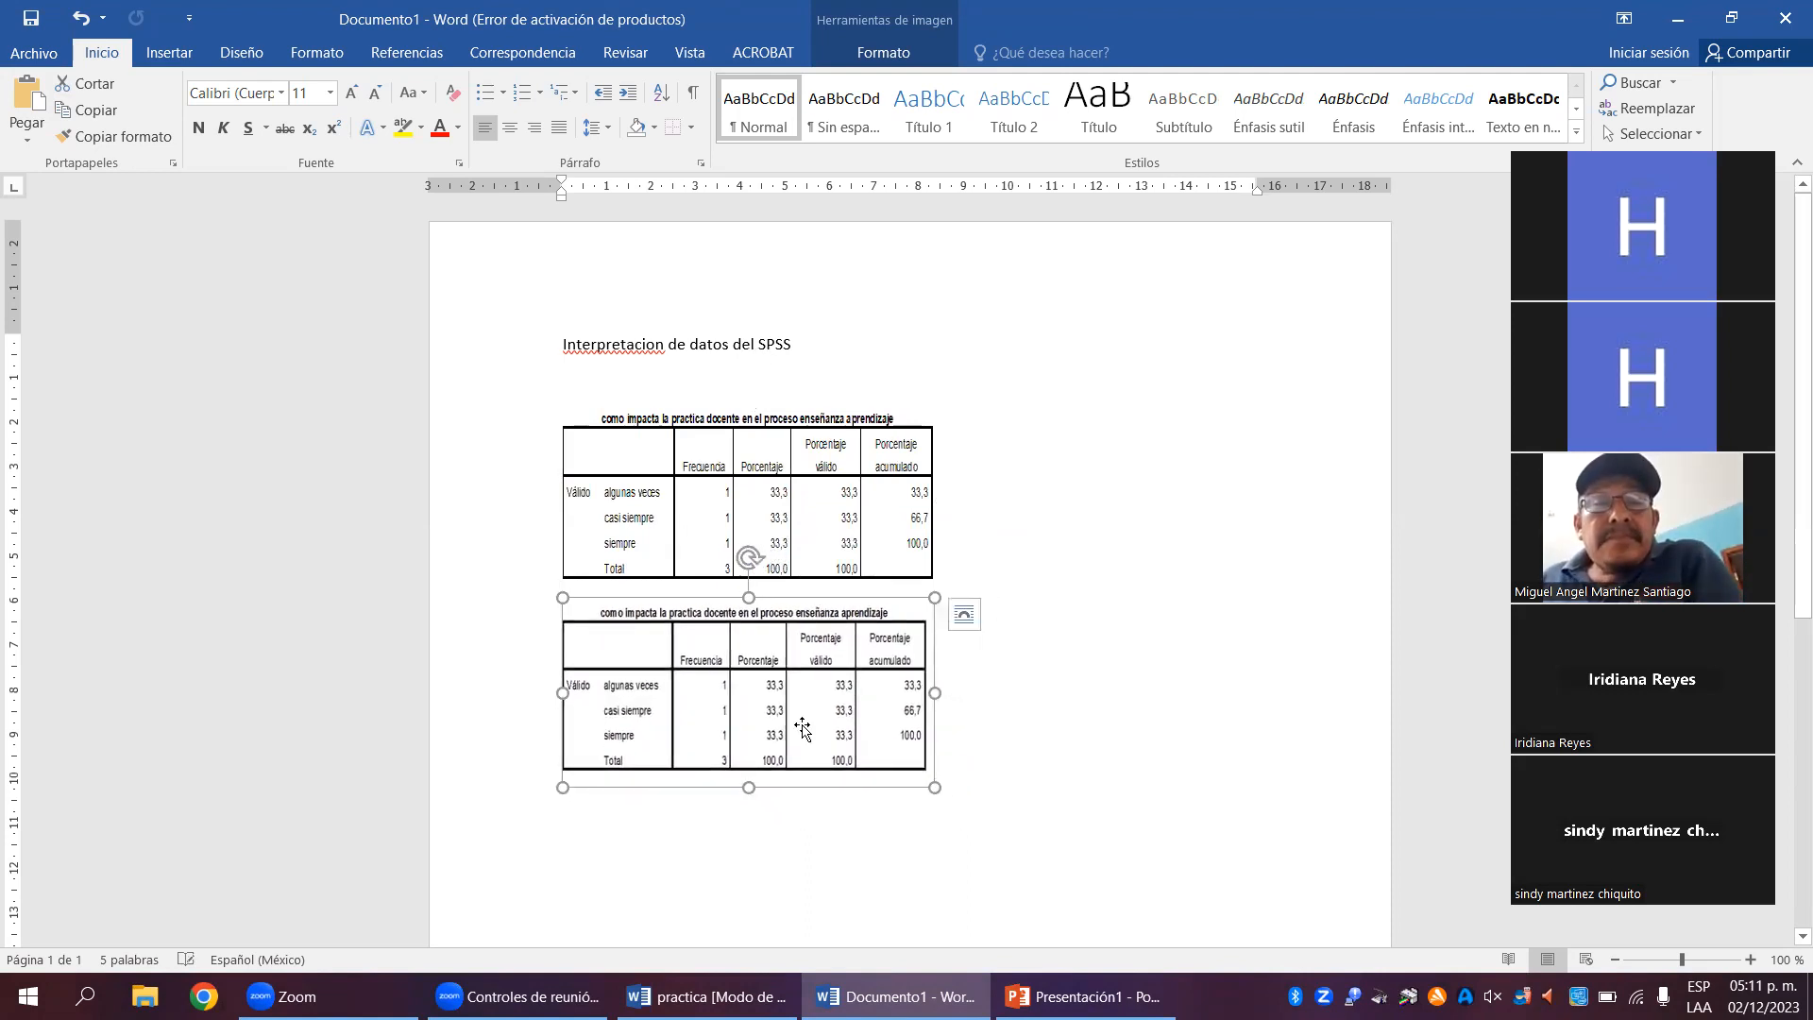
- Set the lower table picture's text wrapping to Square (Cuadrado) and move it up to just below the title
click(1197, 603)
click(811, 654)
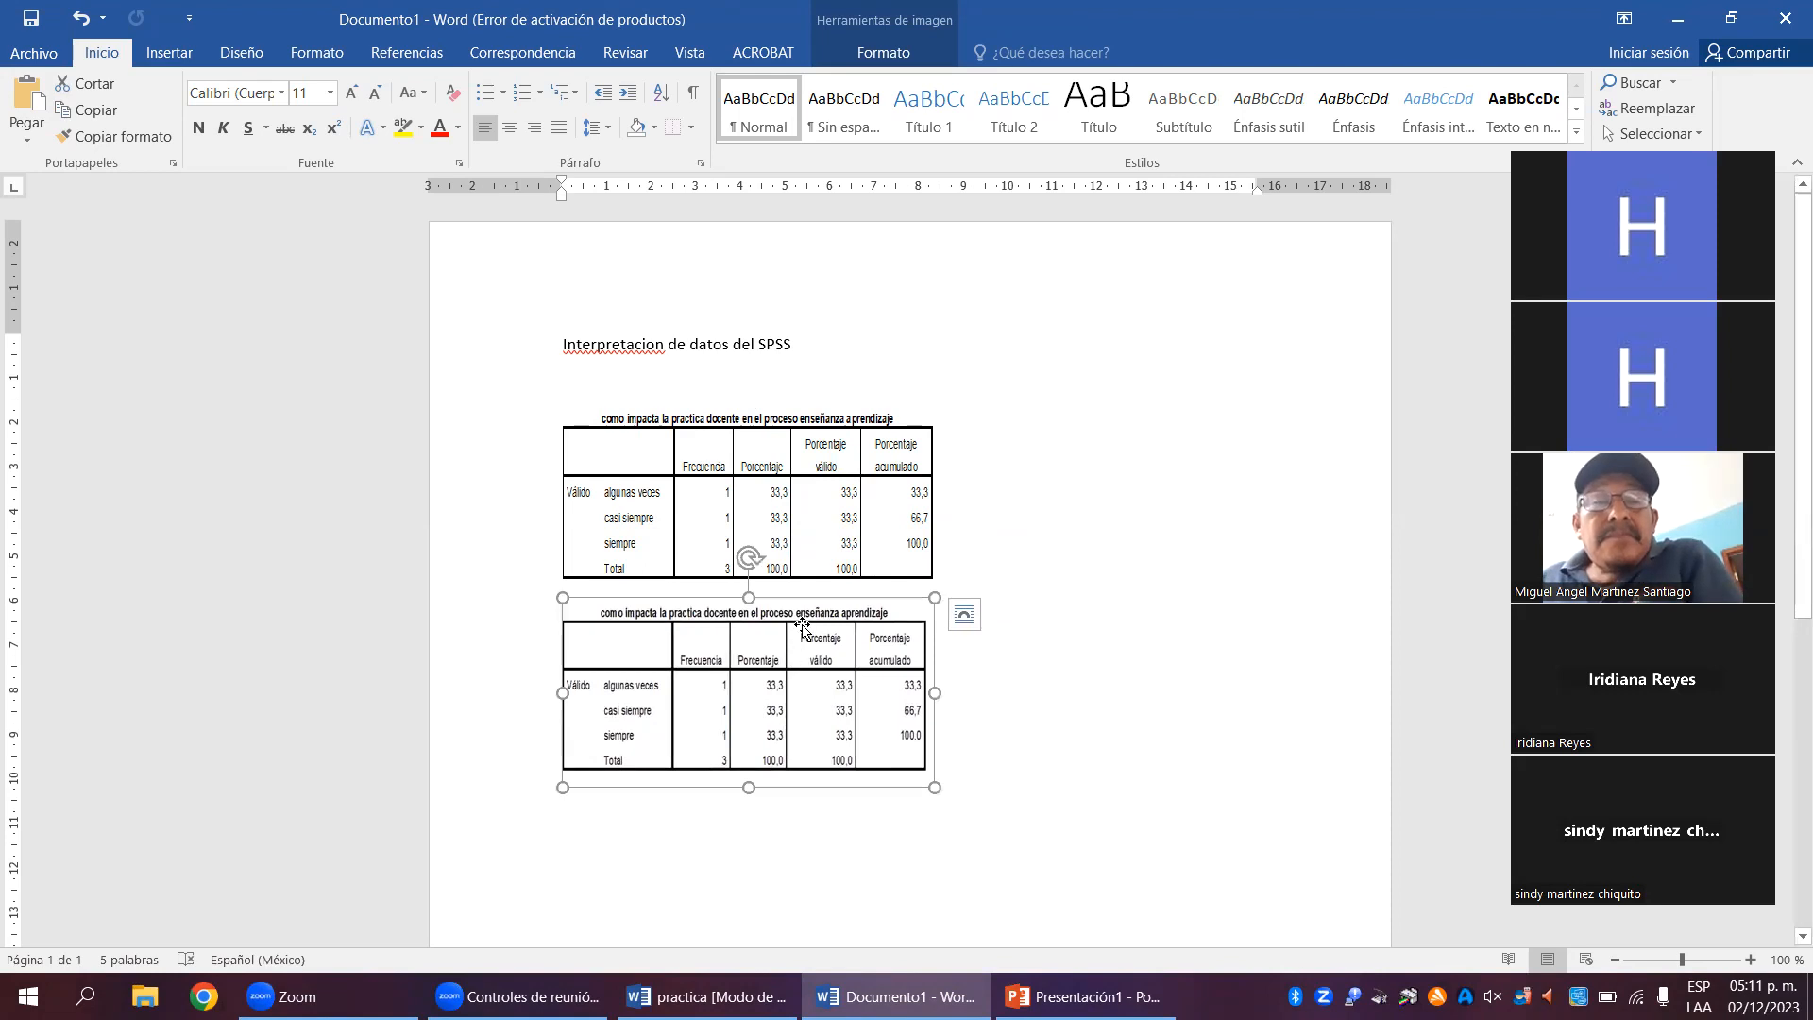
right_click(874, 684)
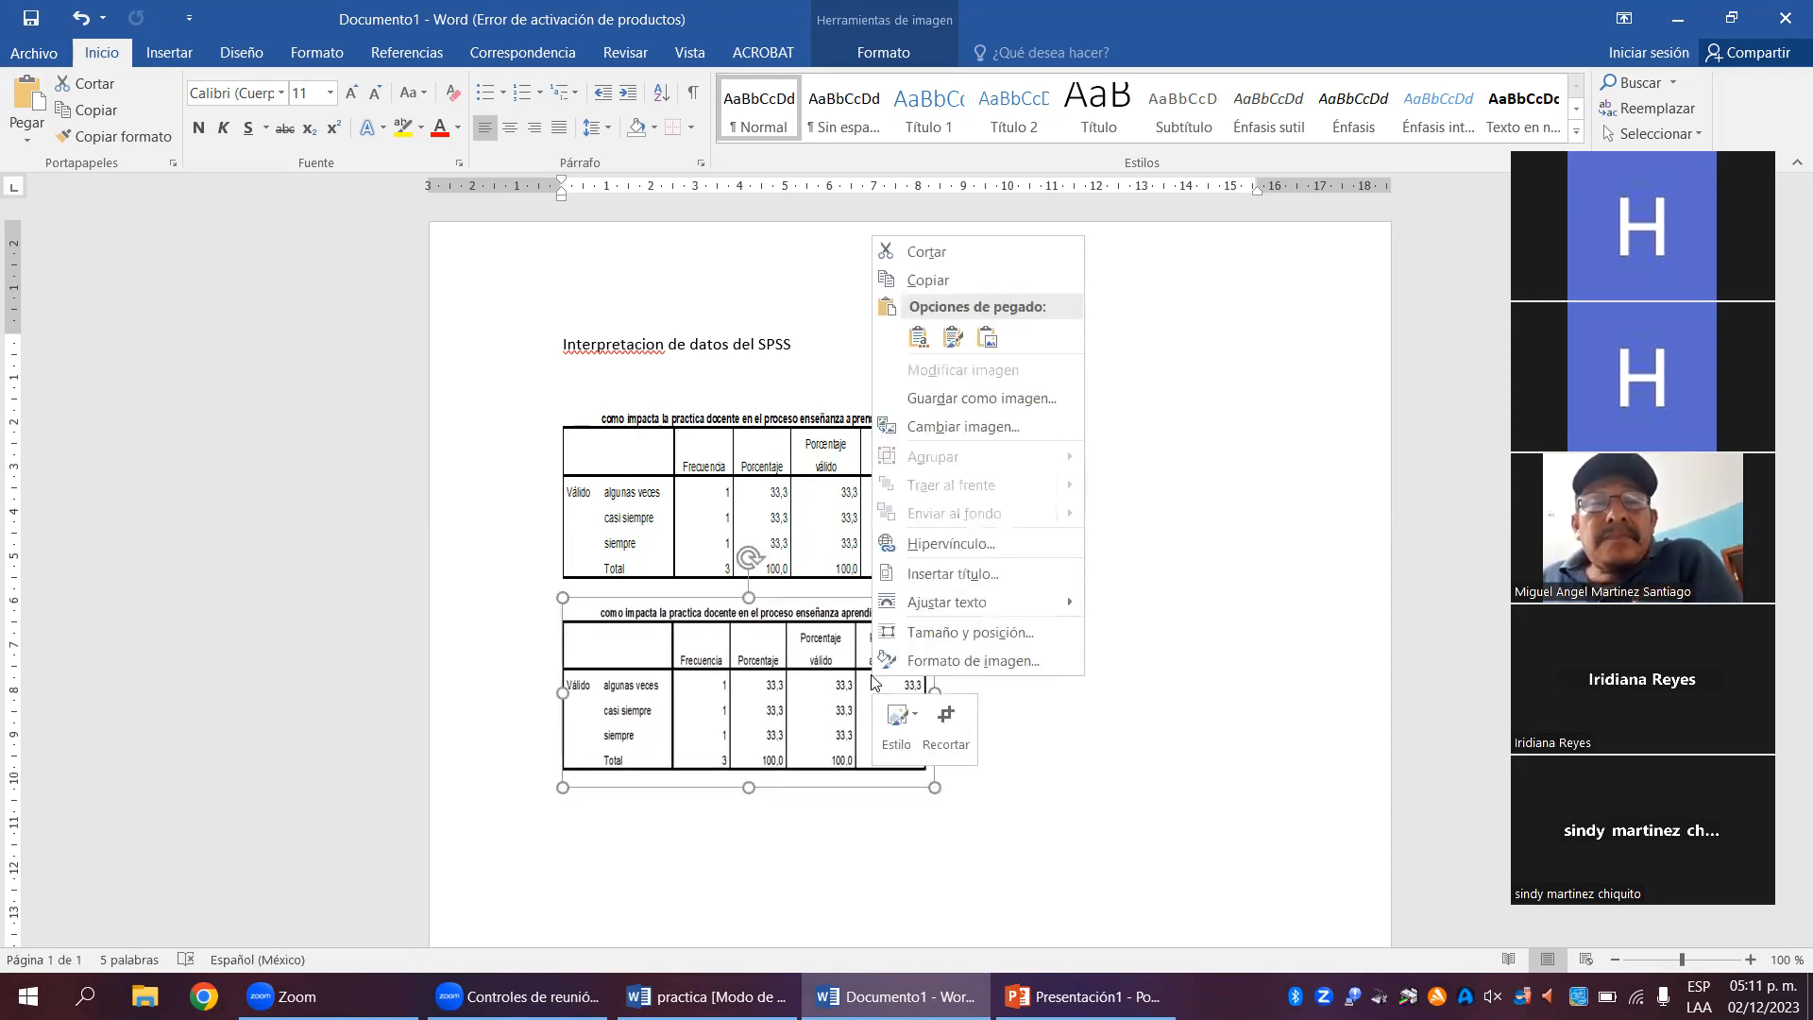
mouse_move(995, 599)
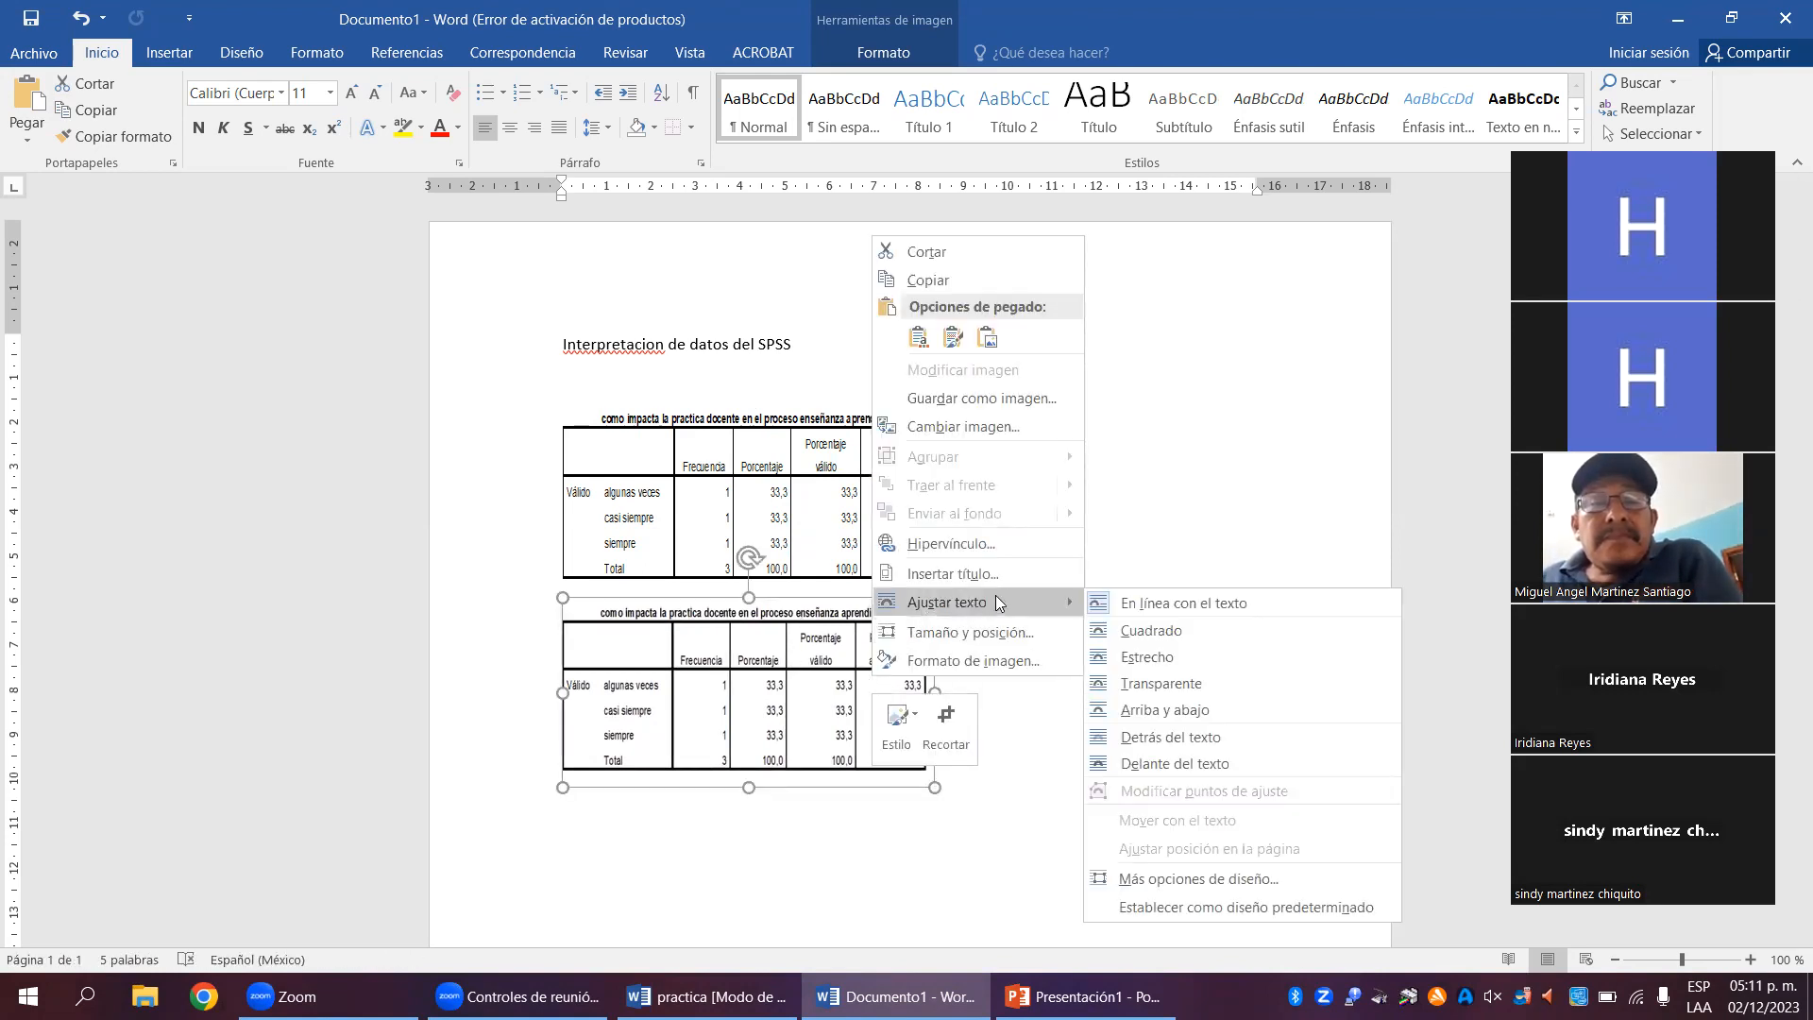
click(1158, 629)
drag(717, 689, 694, 486)
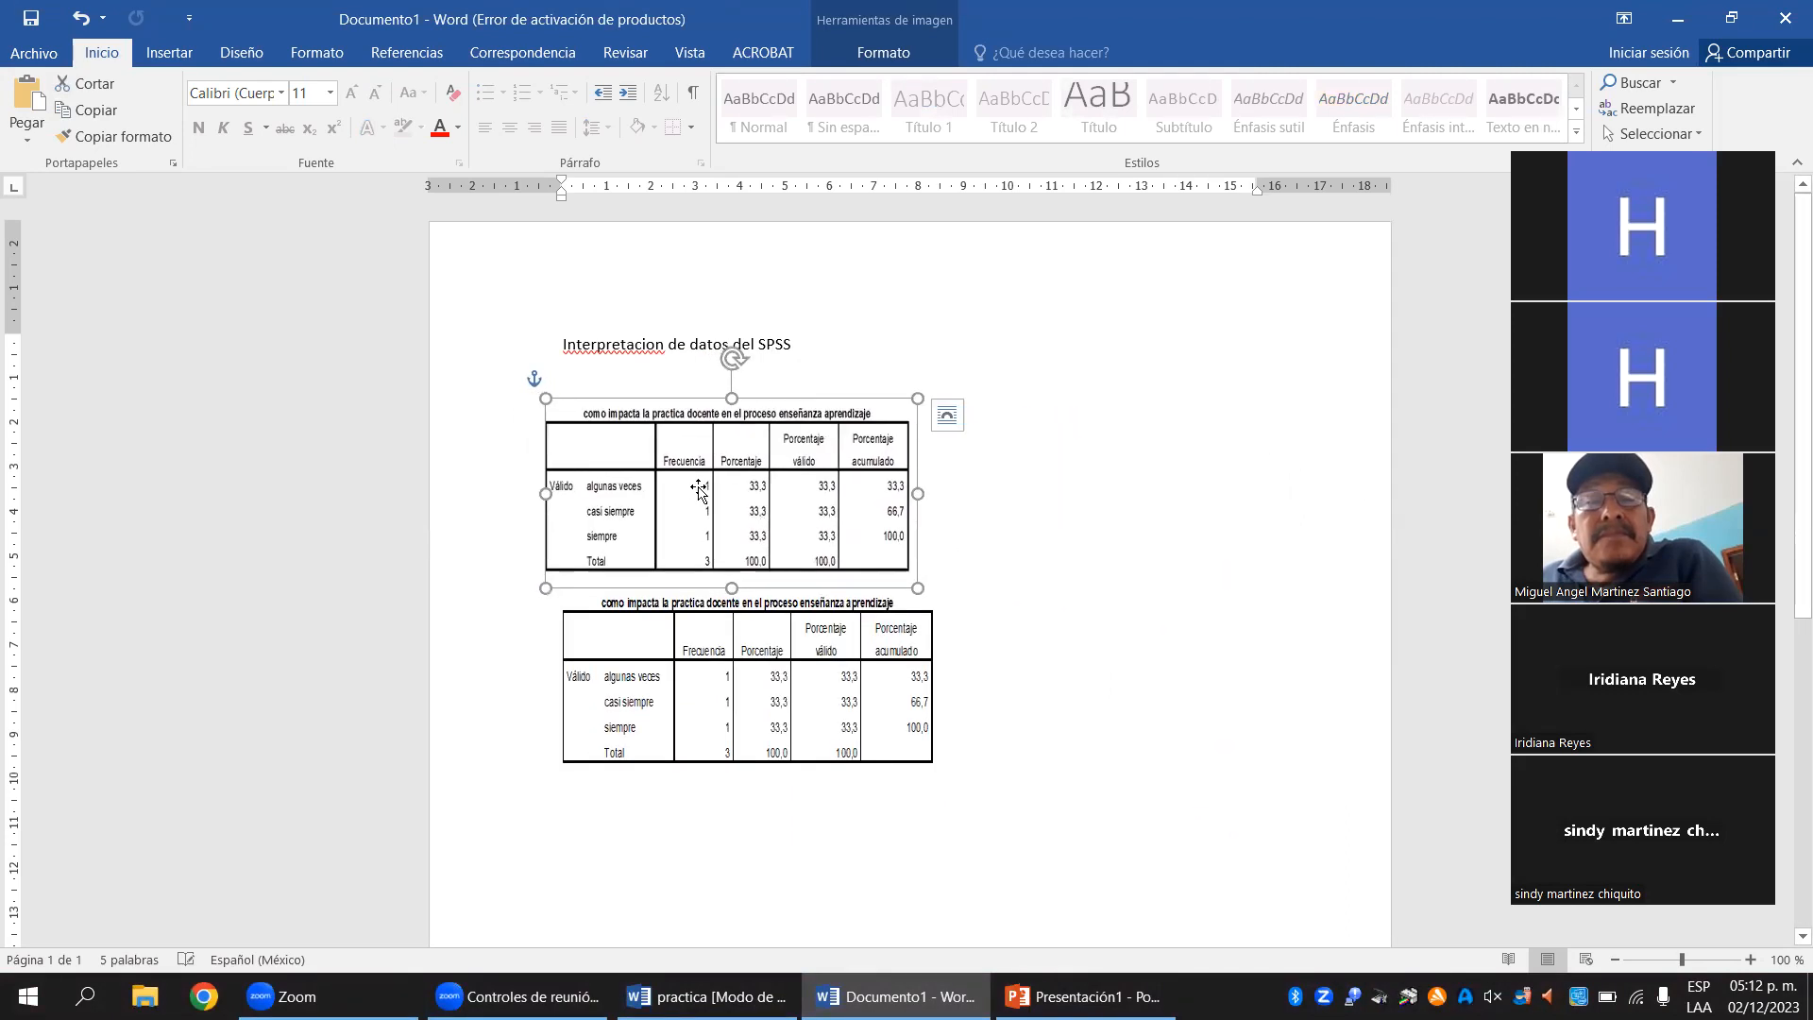
- Delete the other copy of the table picture and align the remaining one with the left margin under the title
click(771, 646)
key(Delete)
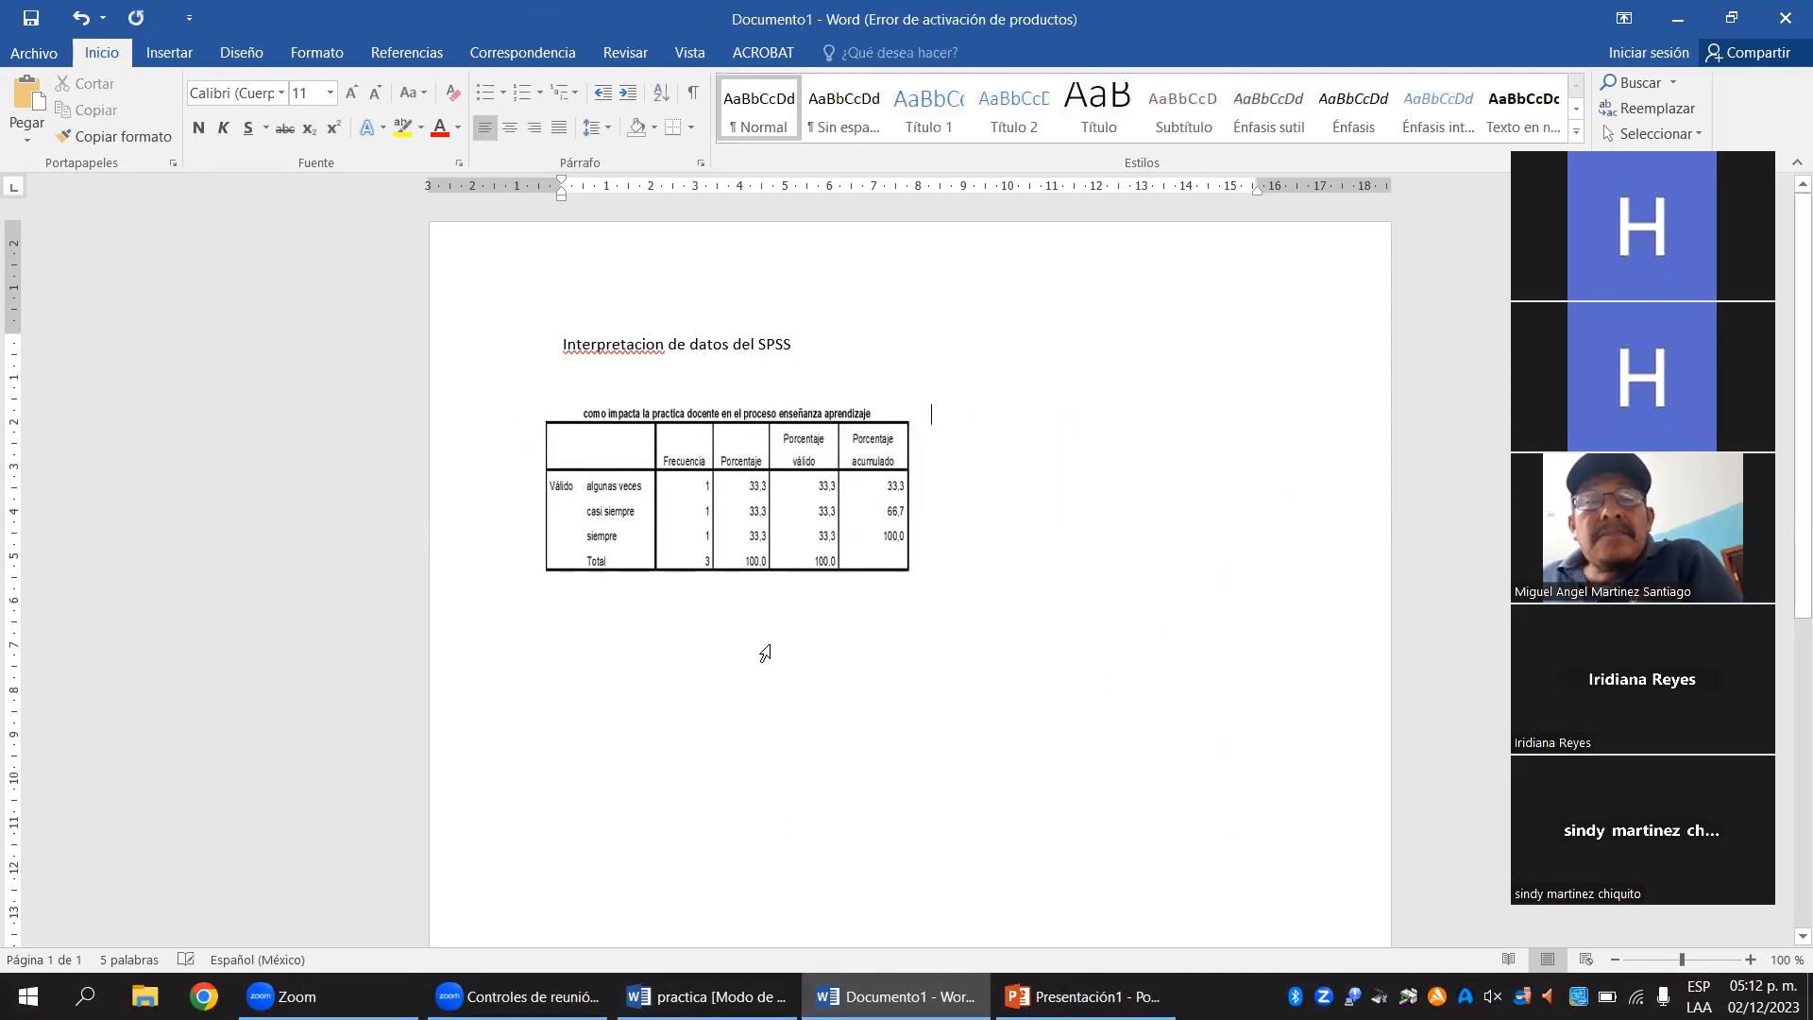
drag(793, 530, 814, 564)
right_click(814, 564)
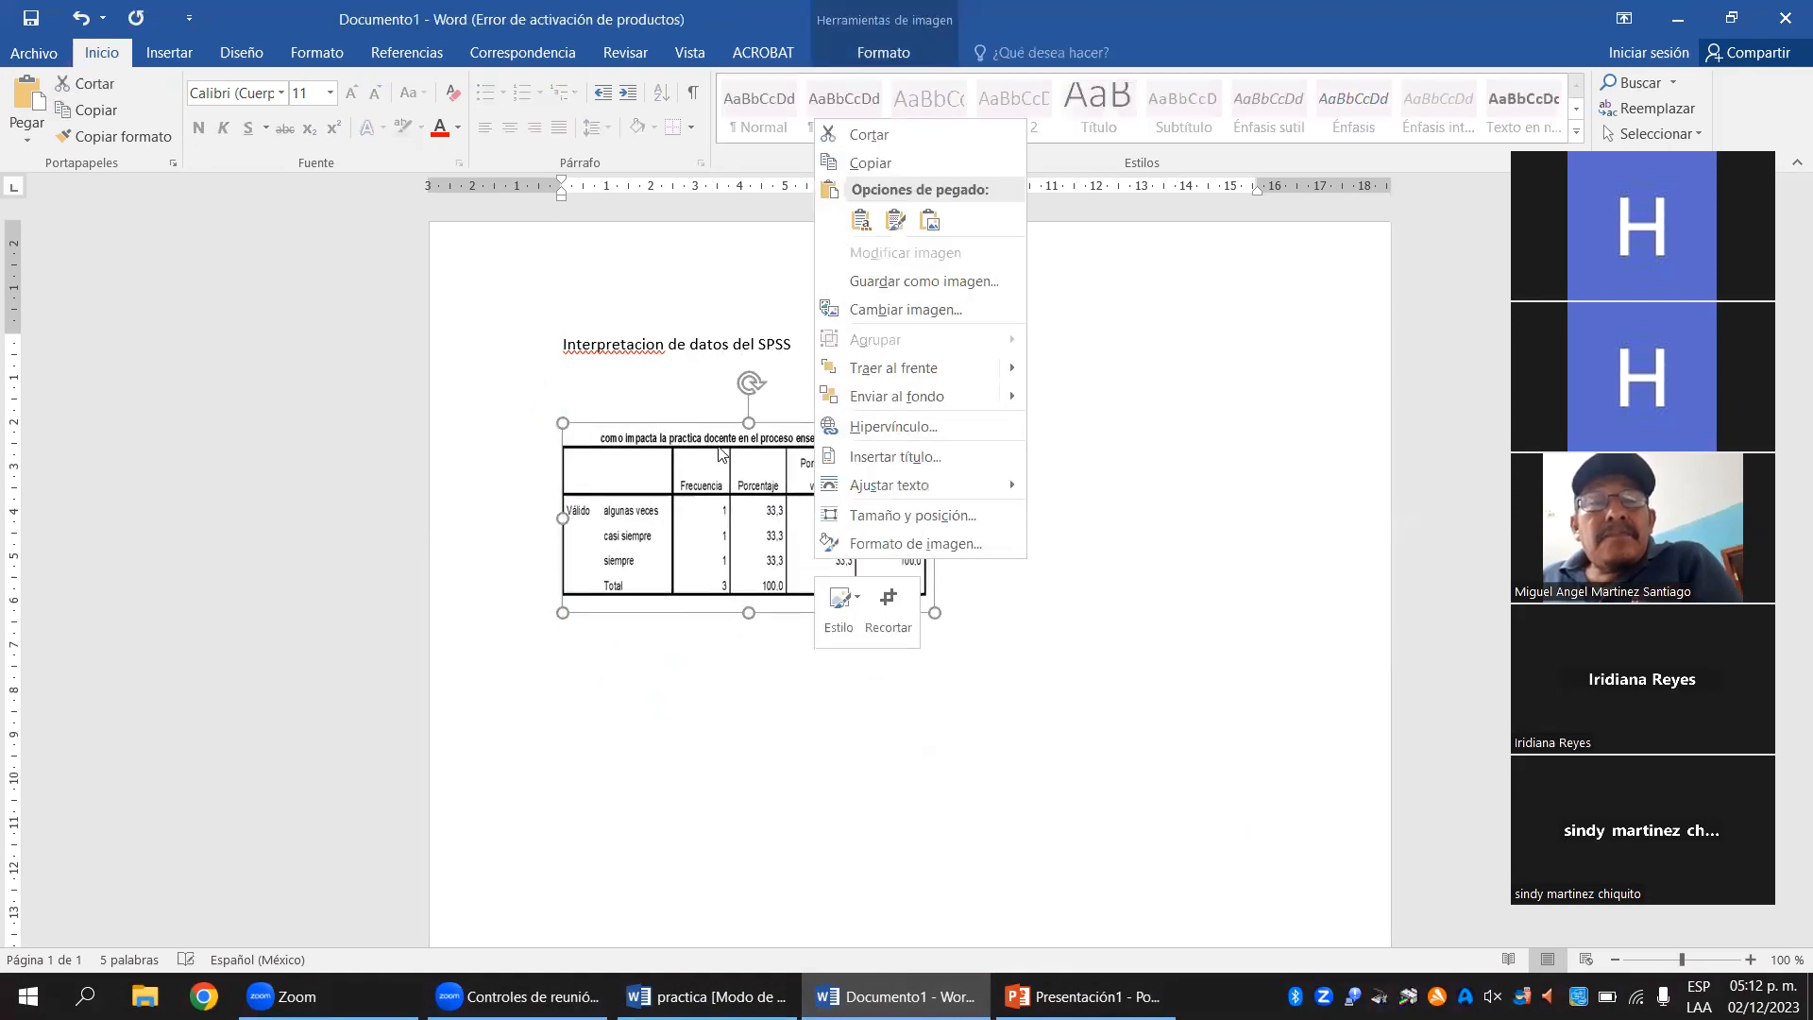
- Switch to the PowerPoint presentation, undo the cut of the table picture, and move the picture toward the slide's upper left
click(1119, 980)
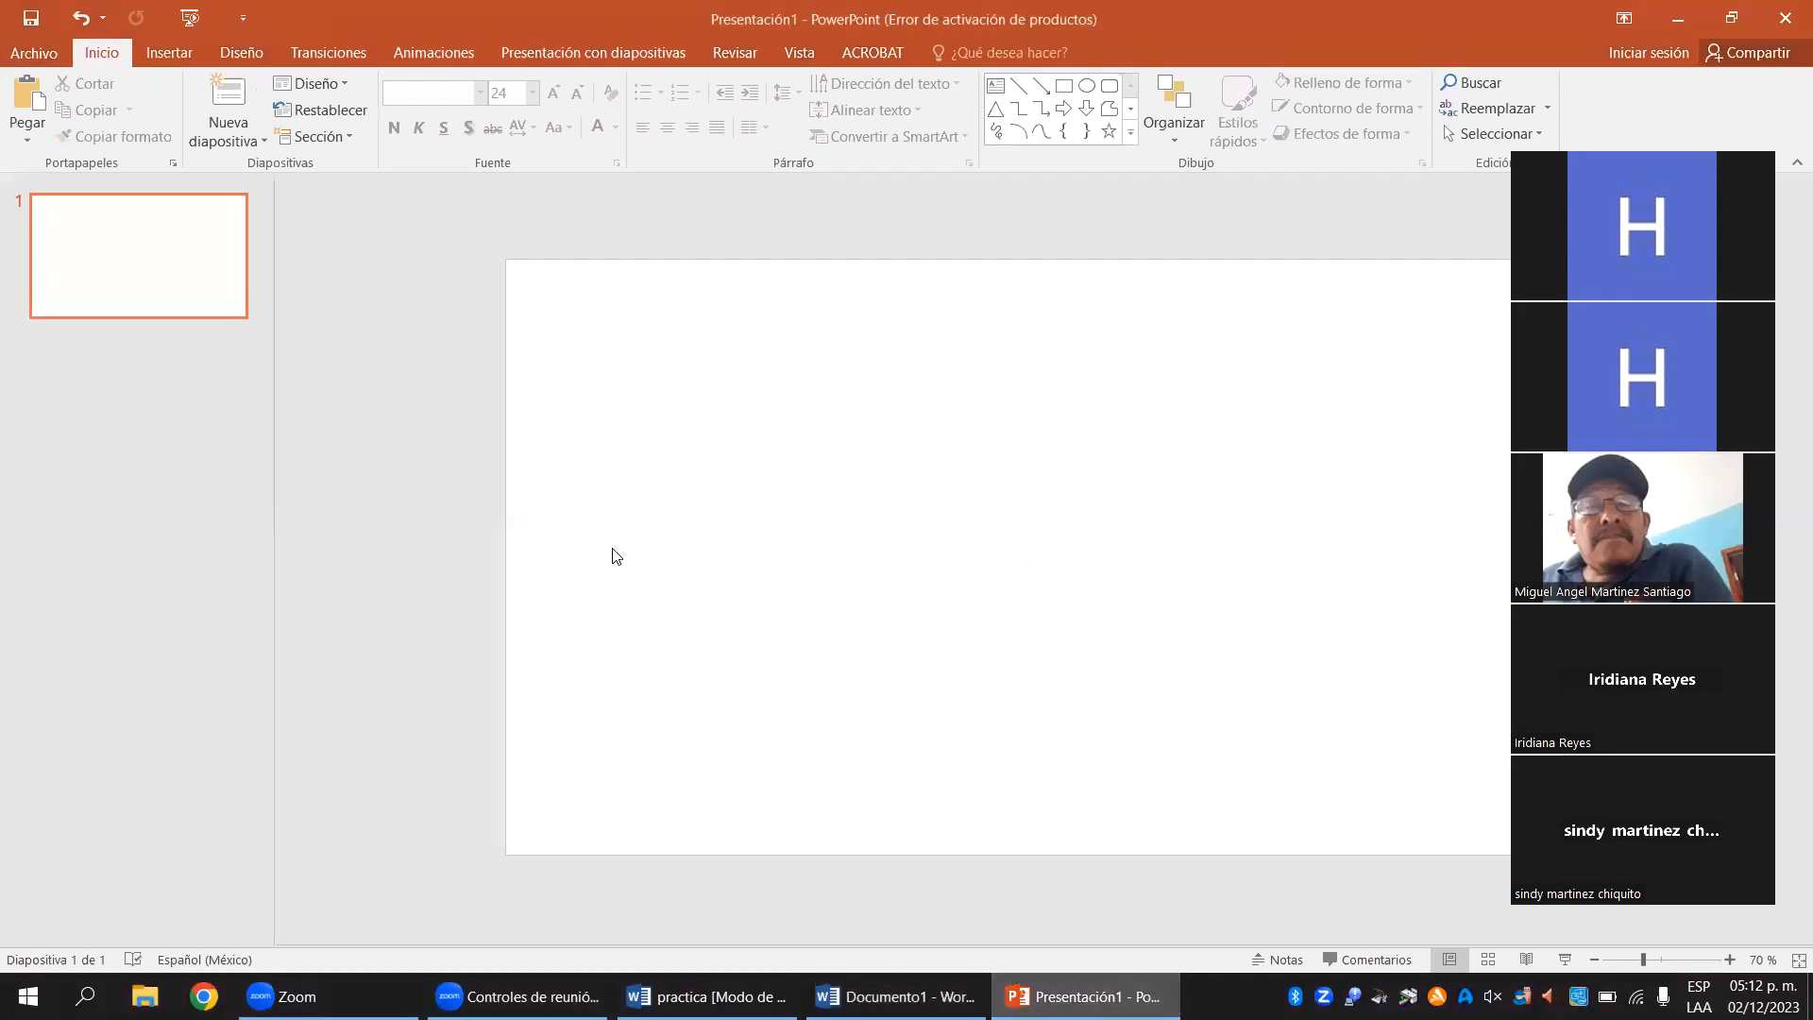
click(81, 17)
drag(1028, 499, 837, 409)
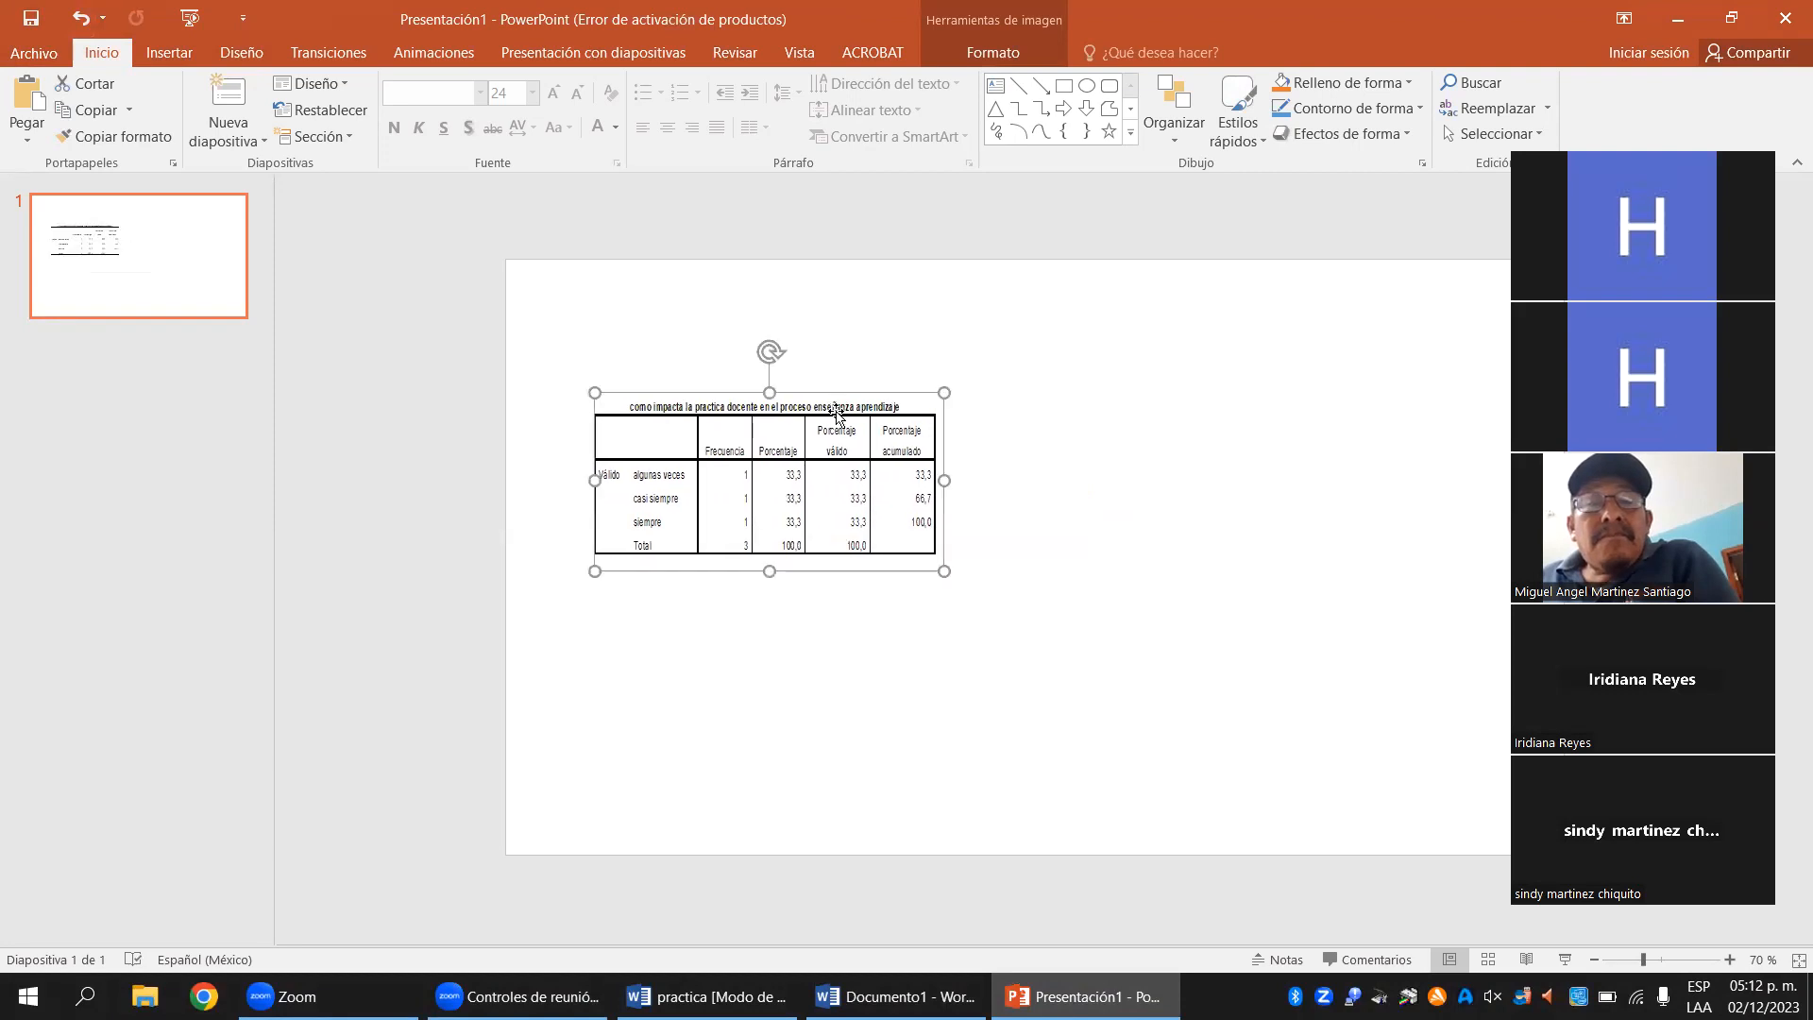
- Duplicate the table picture by copying and pasting it, and place the copy directly to the right of the original
right_click(837, 410)
click(901, 457)
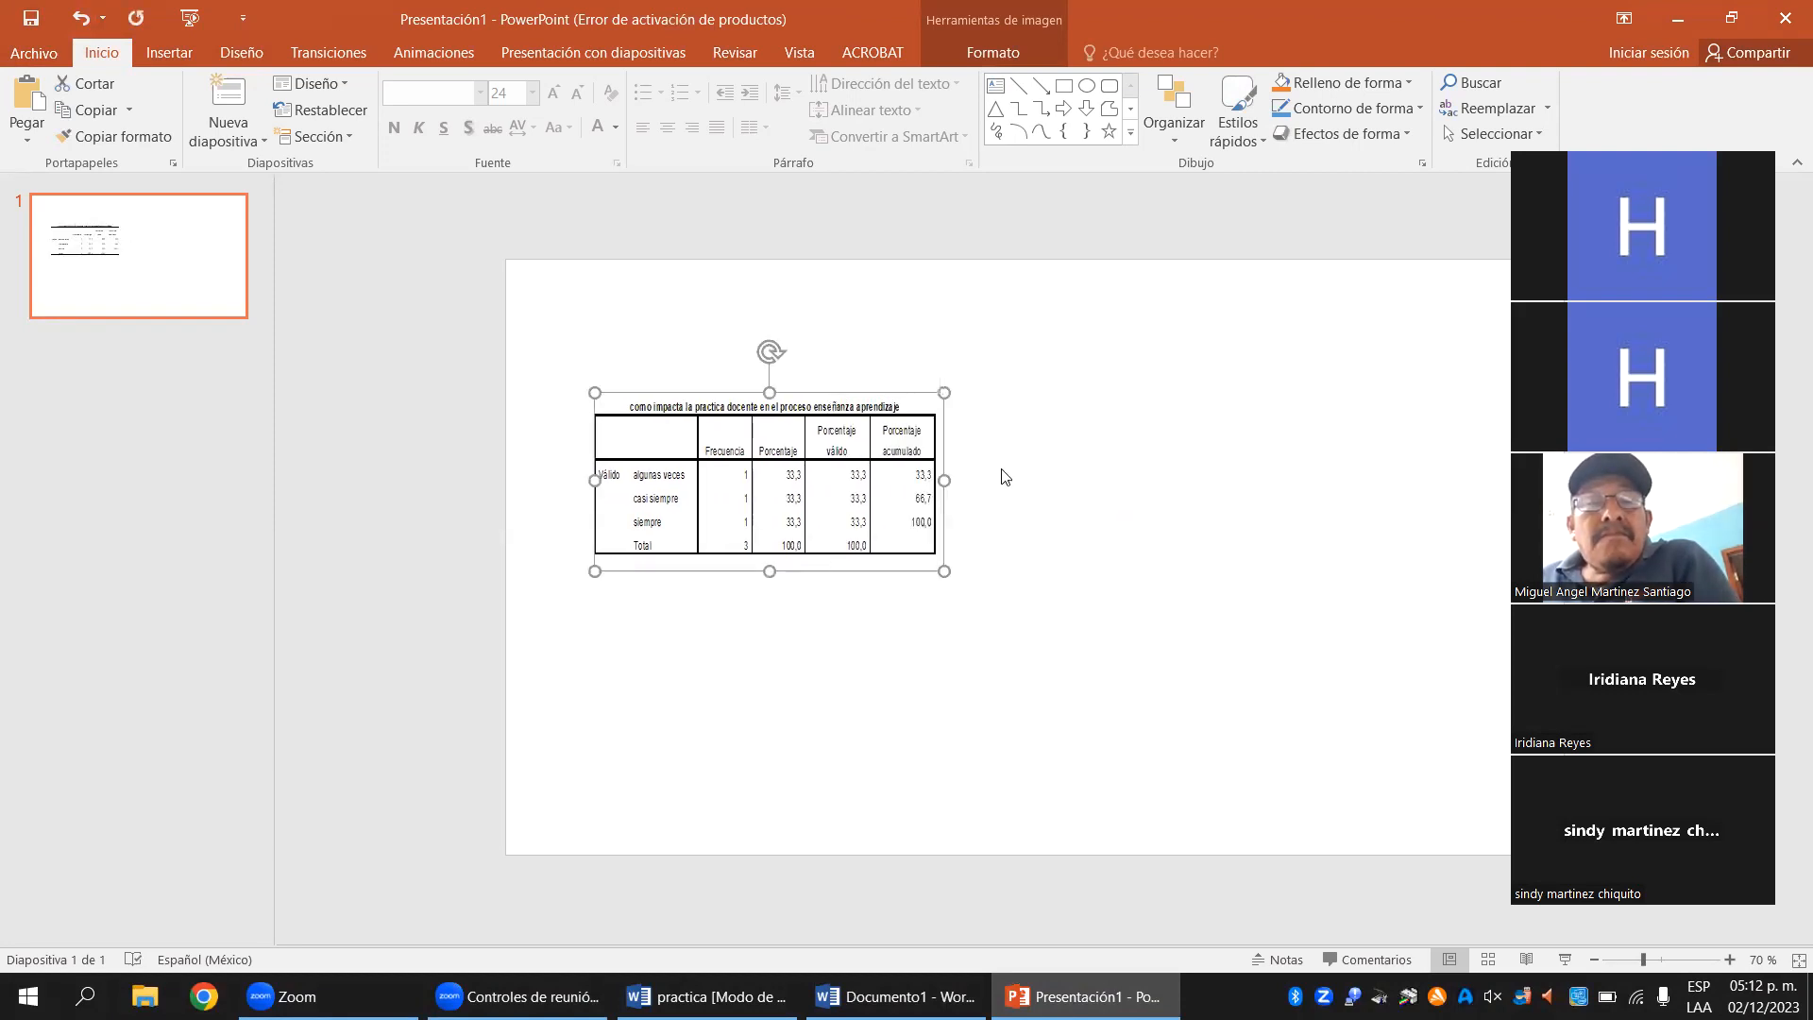
click(1025, 479)
right_click(1028, 477)
click(1073, 521)
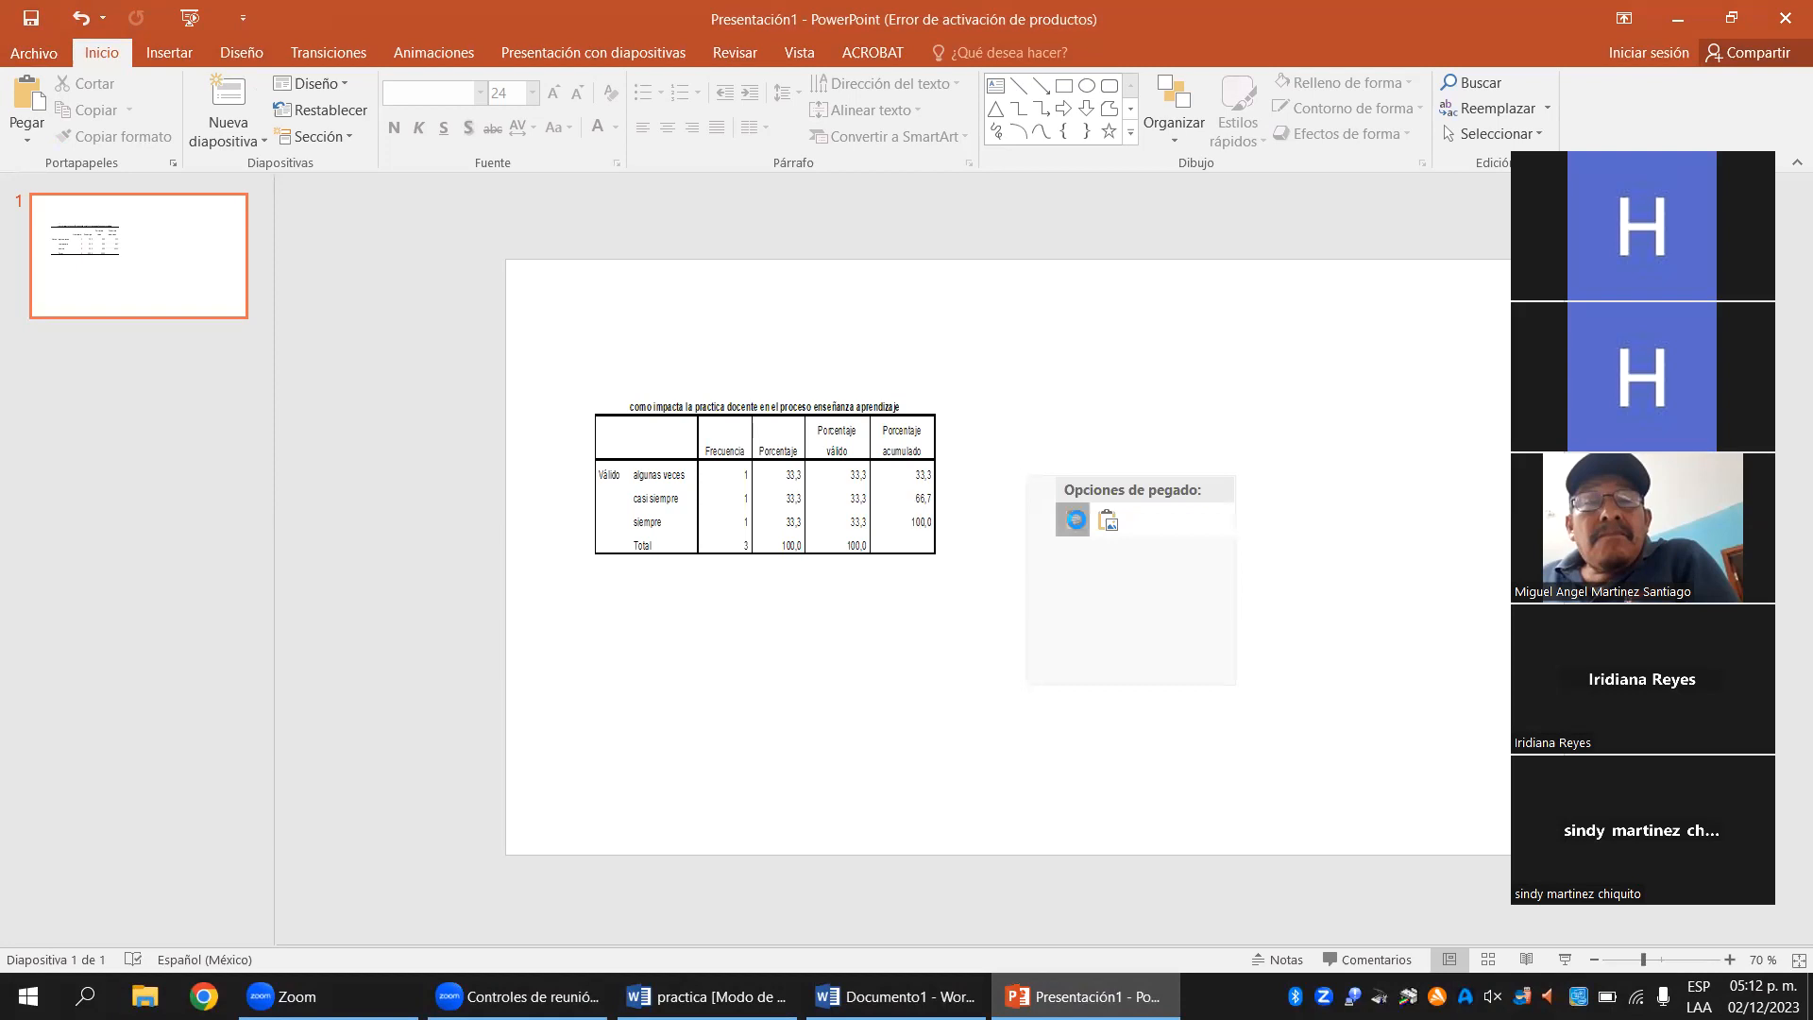
drag(907, 490, 1204, 491)
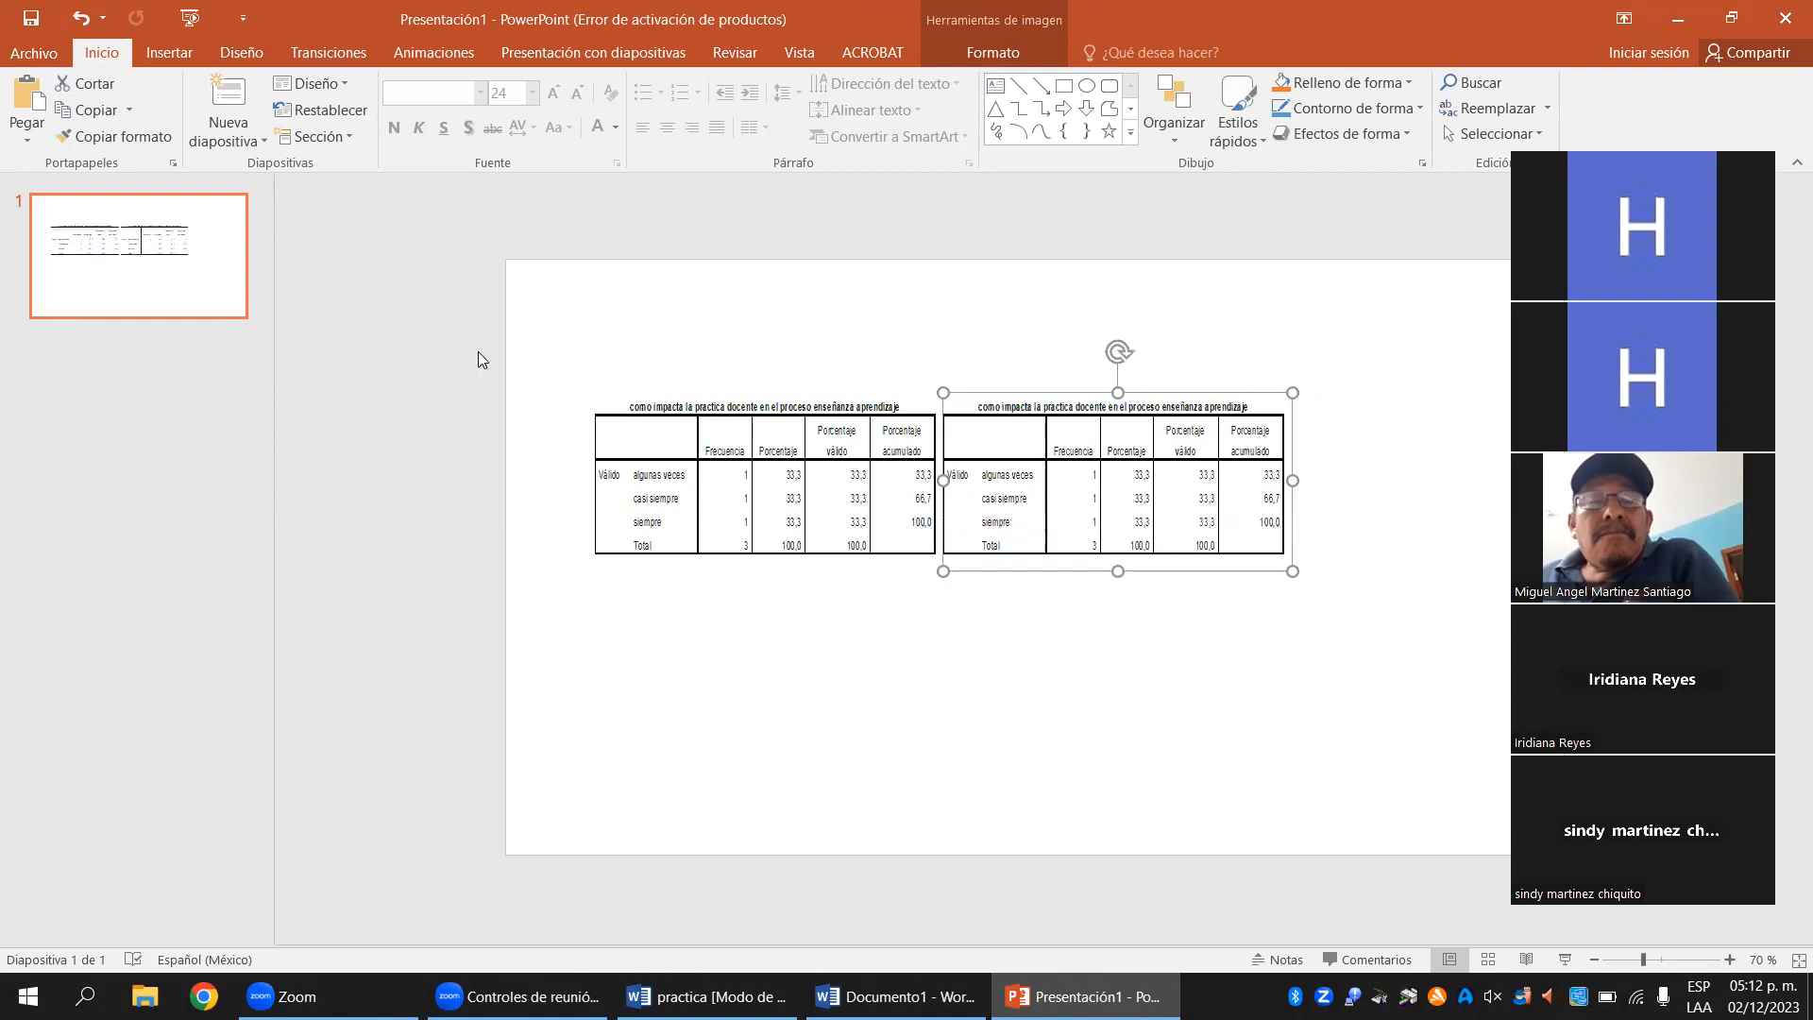
- Select both table pictures on the slide and group them into a single object
click(597, 354)
drag(567, 346, 1442, 648)
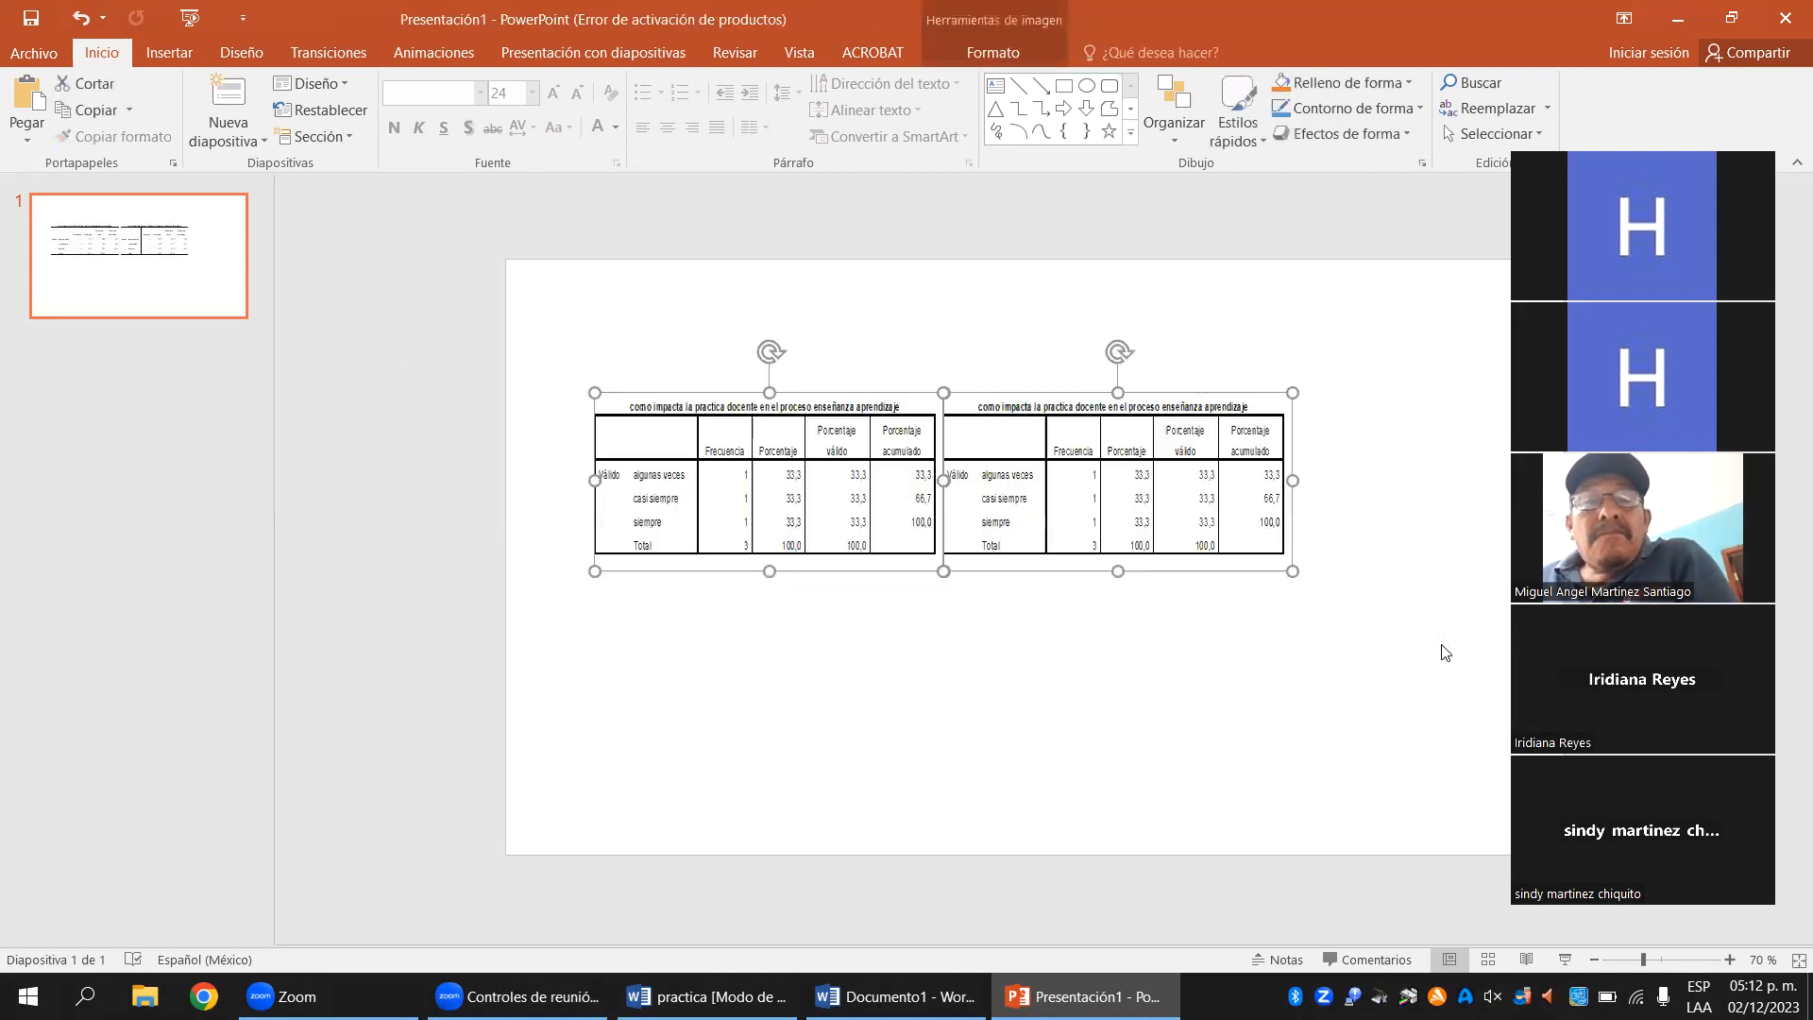
right_click(1244, 573)
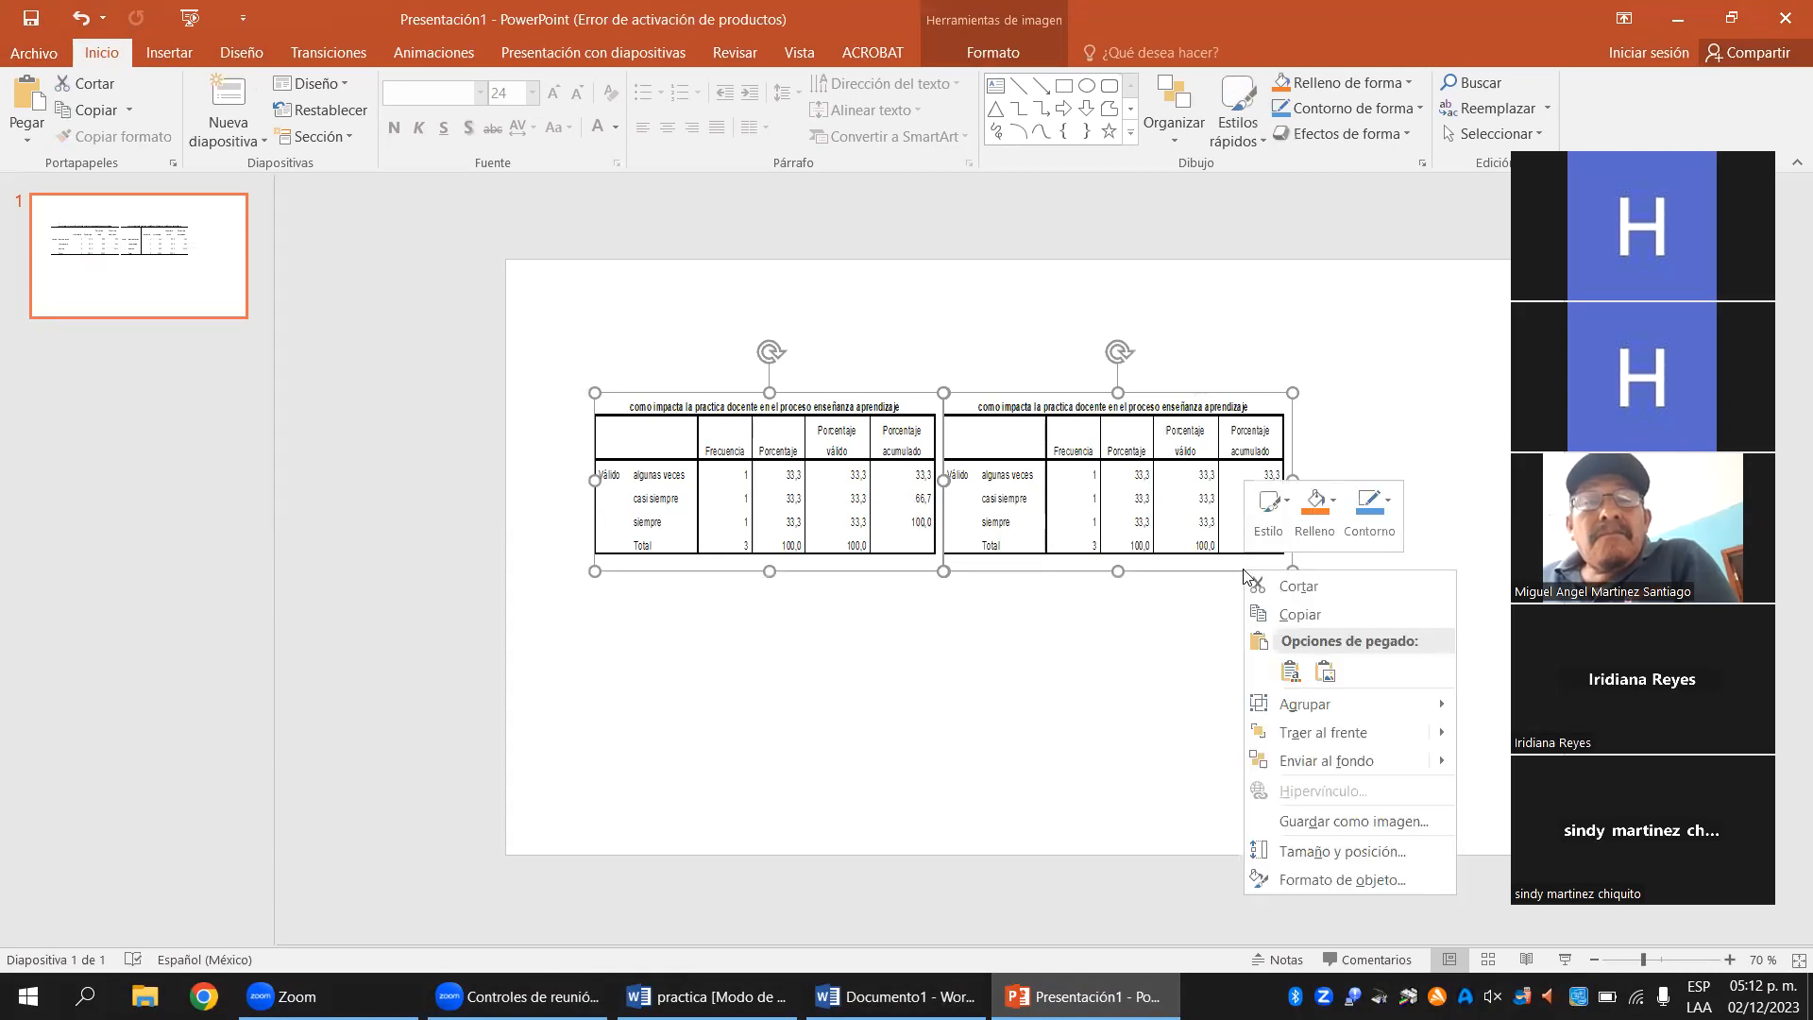
mouse_move(1339, 707)
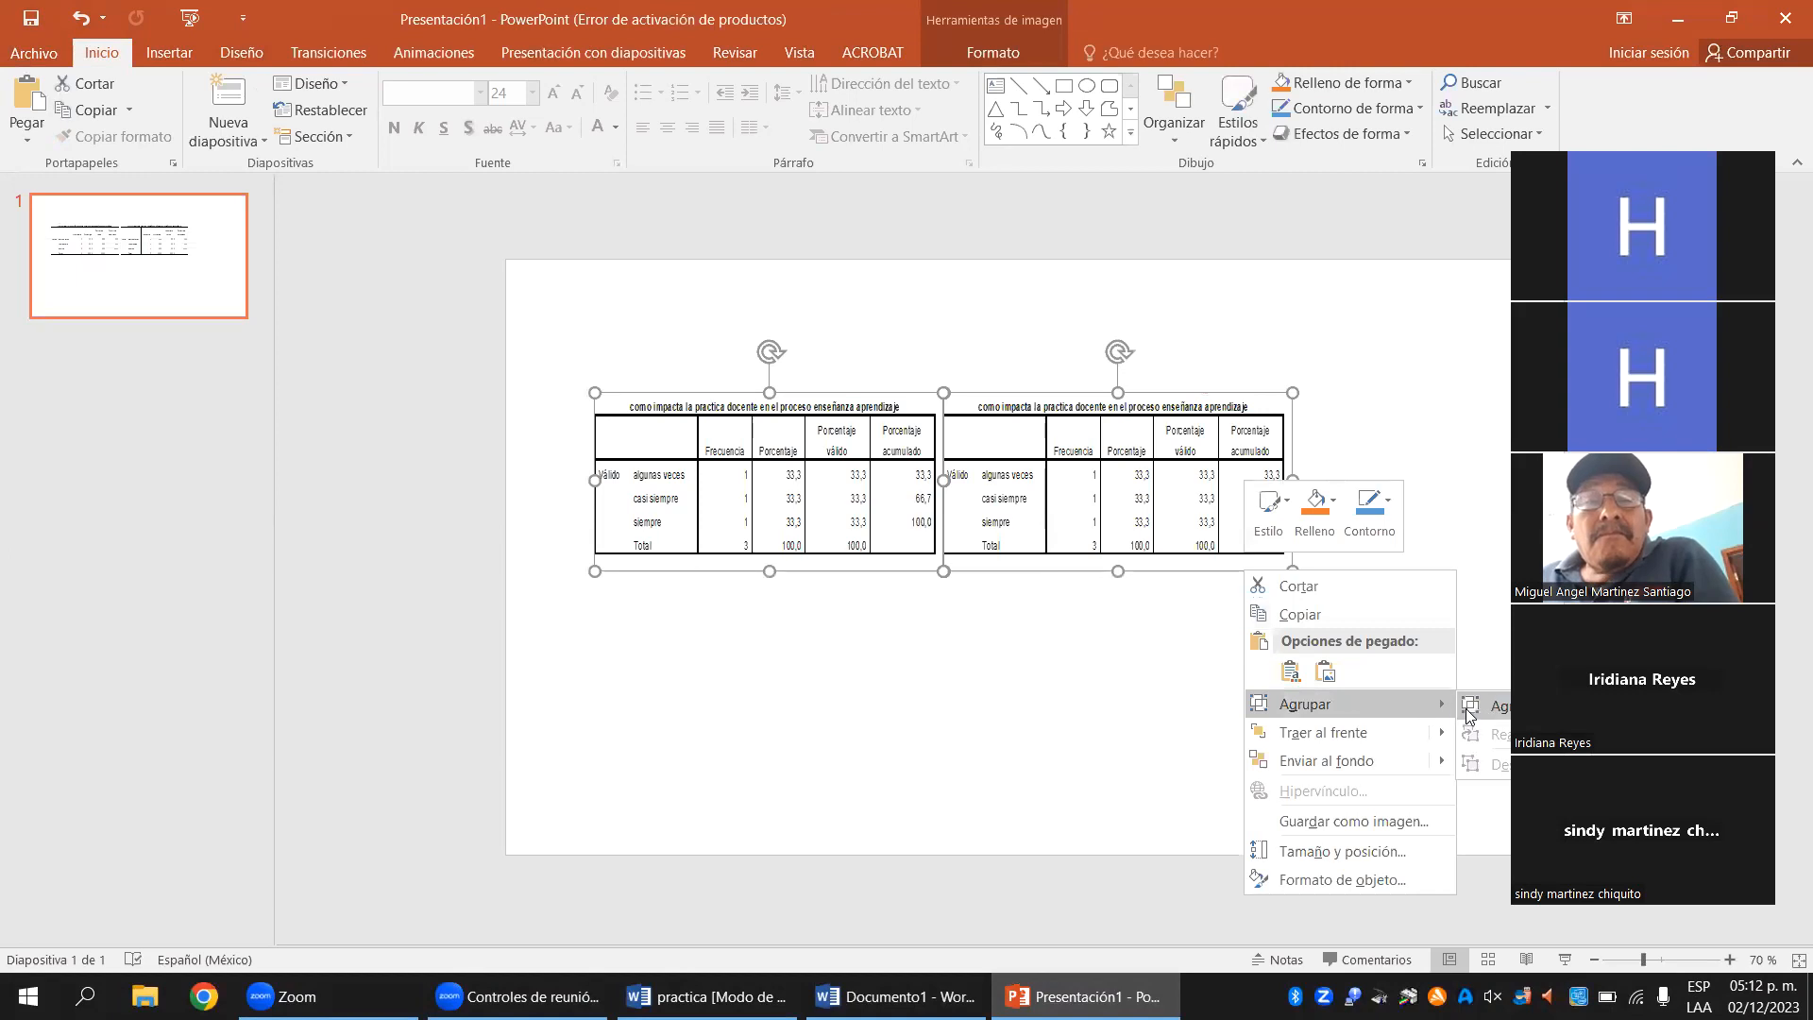
click(1475, 708)
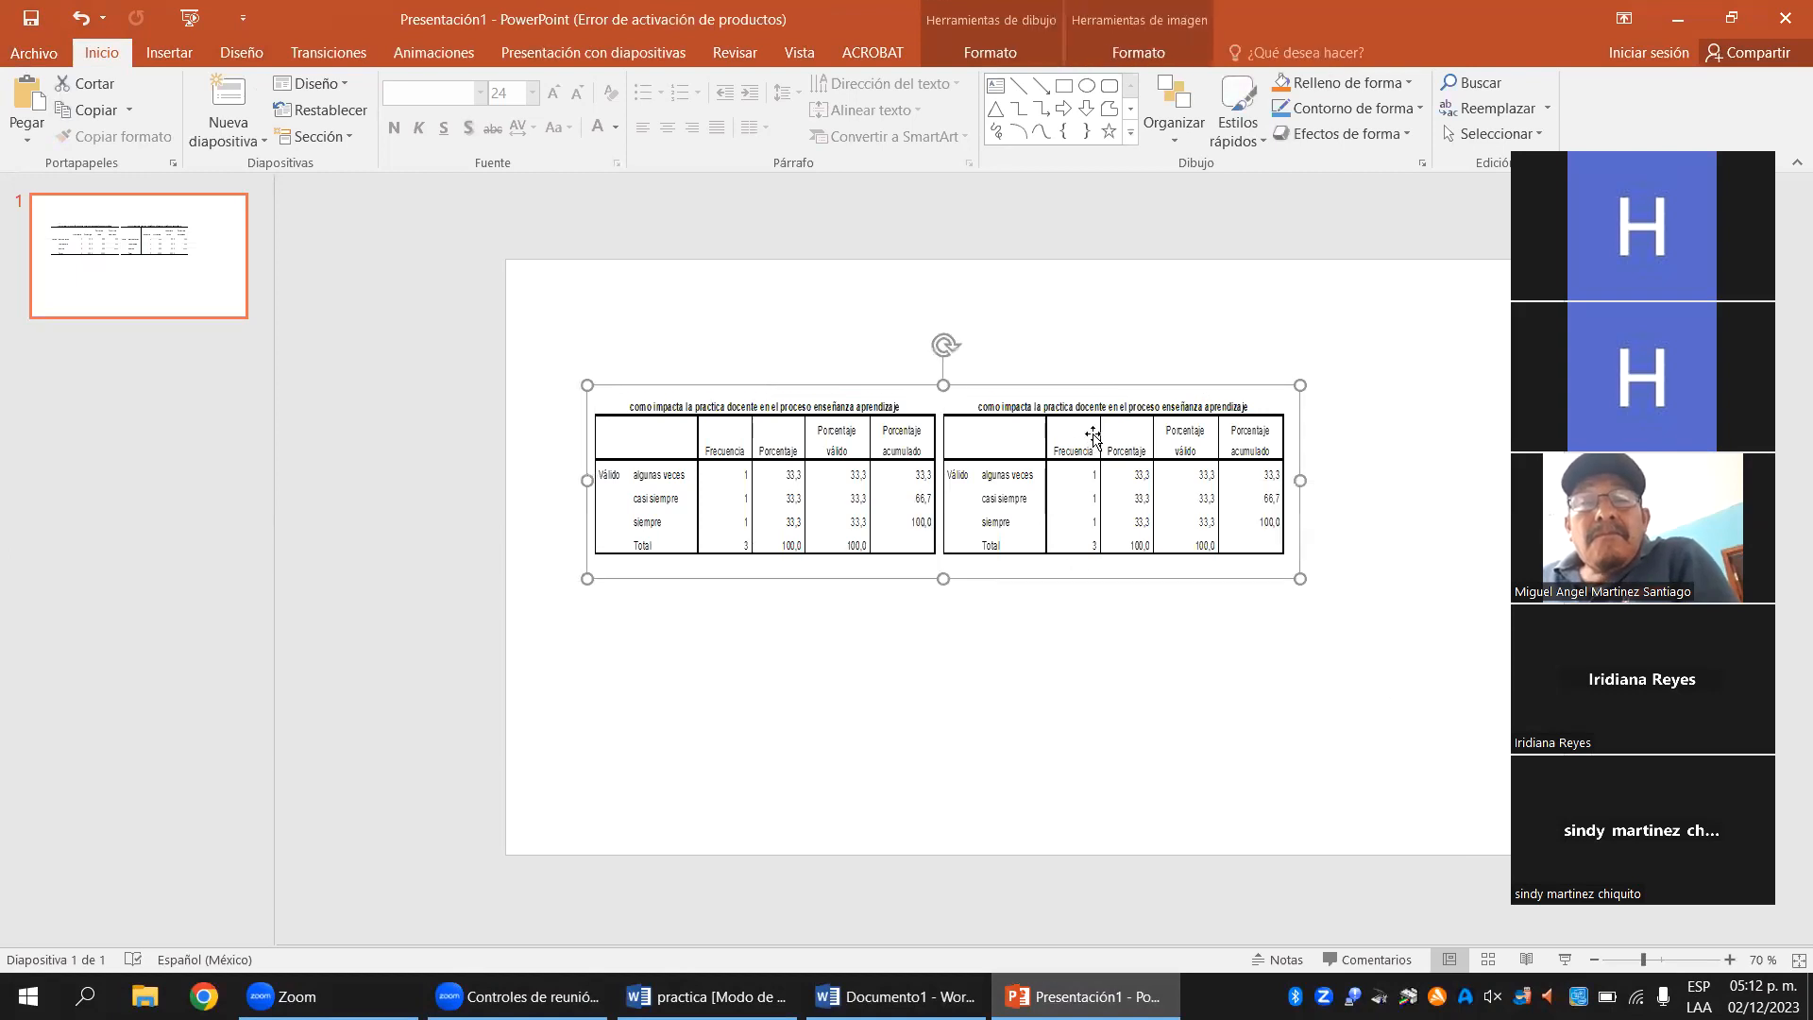
- Cut the grouped tables from the slide, switch to Documento1 in Word, and paste them in place of the existing table picture
right_click(1101, 386)
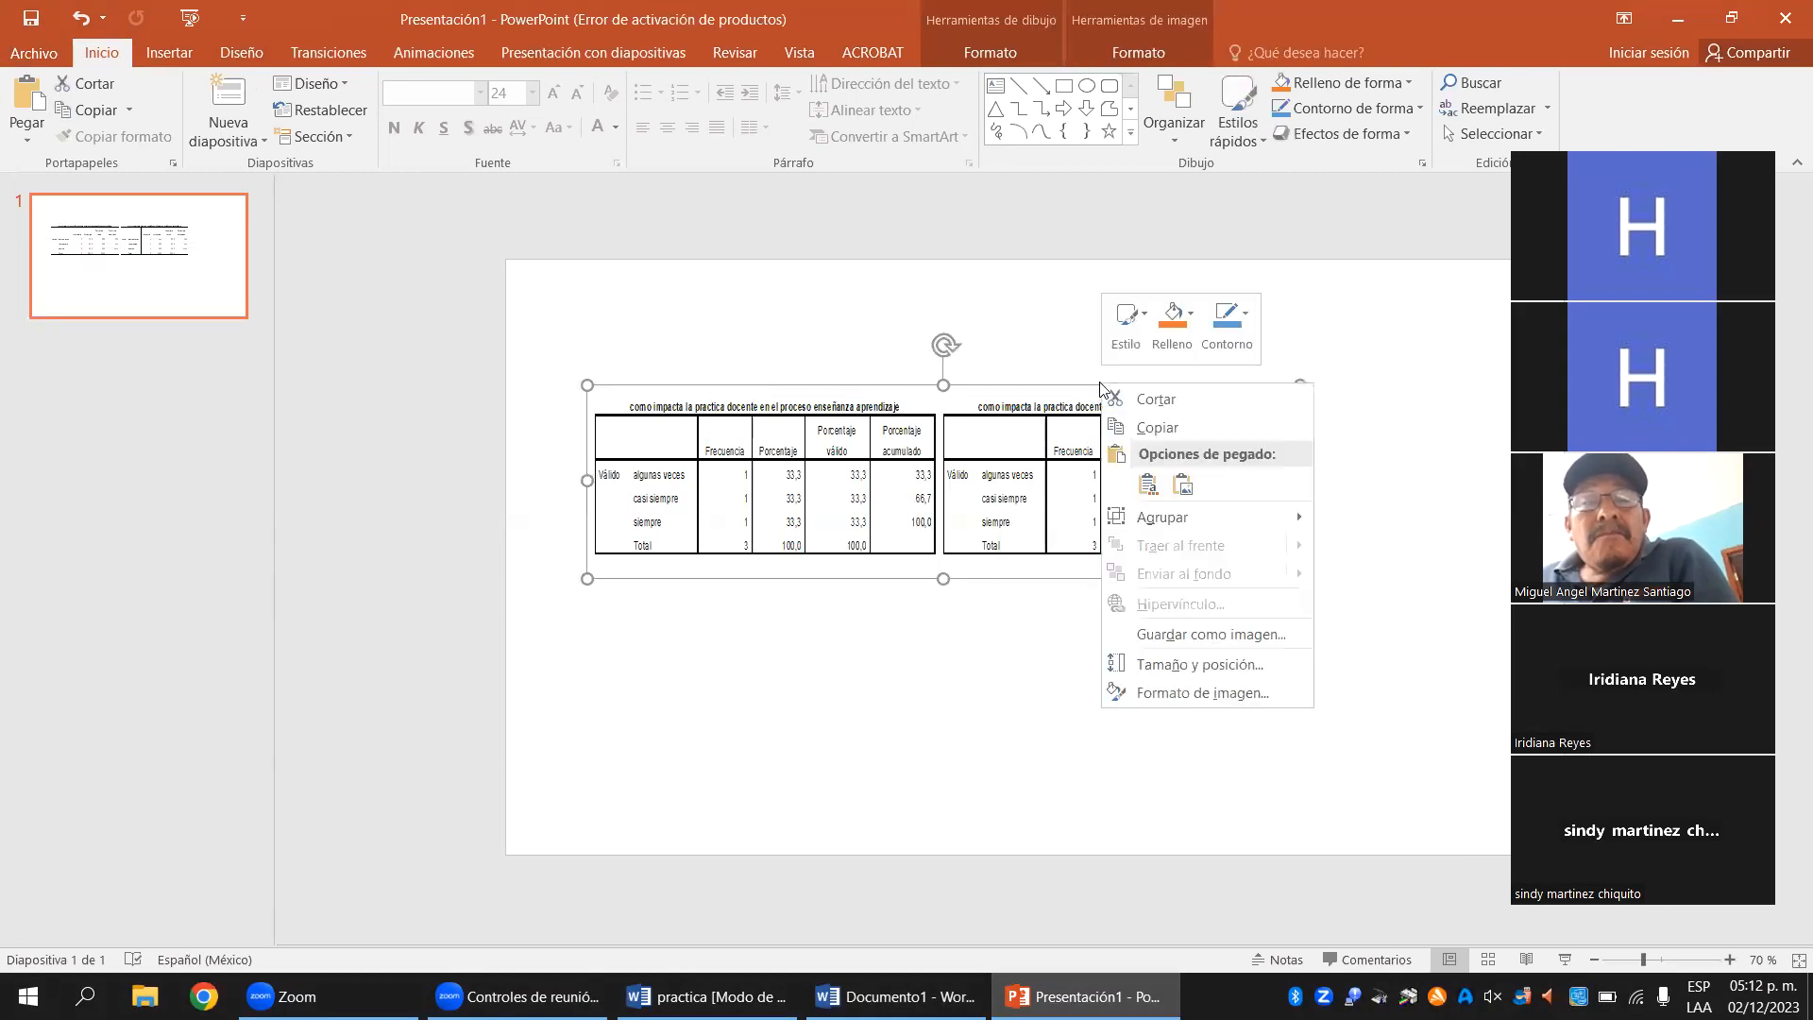
click(1147, 400)
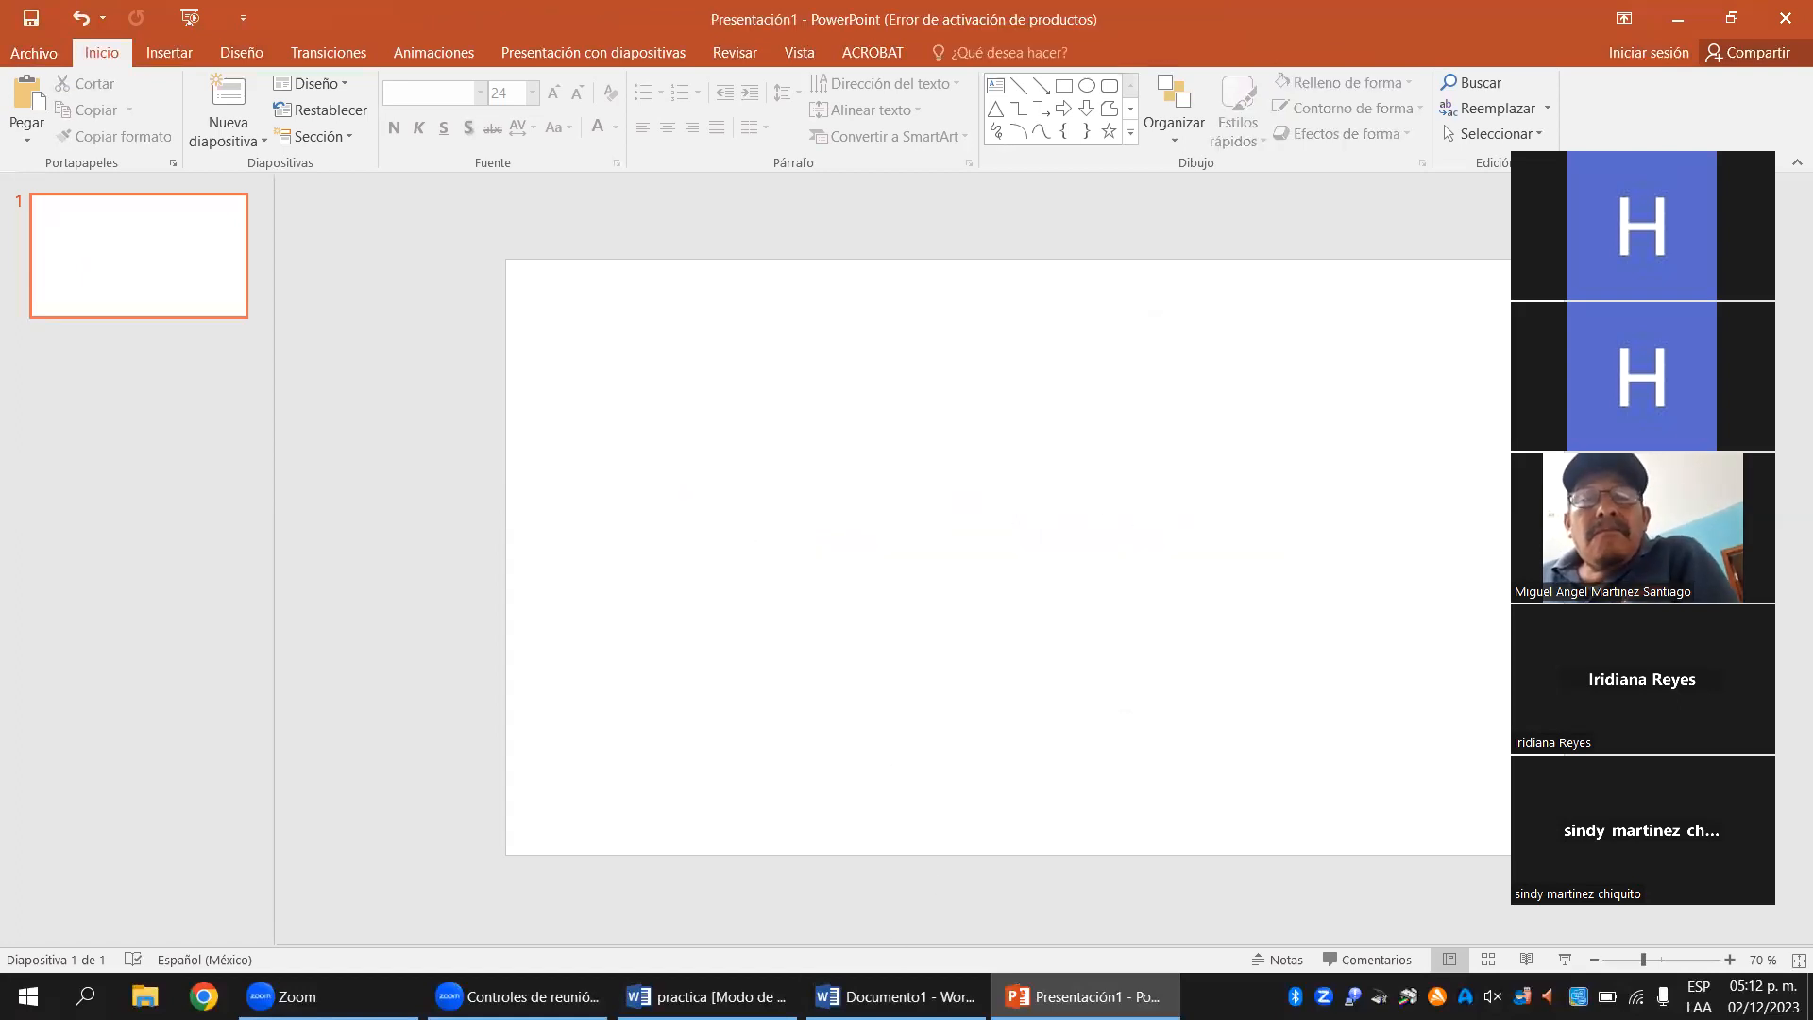
click(895, 996)
click(669, 485)
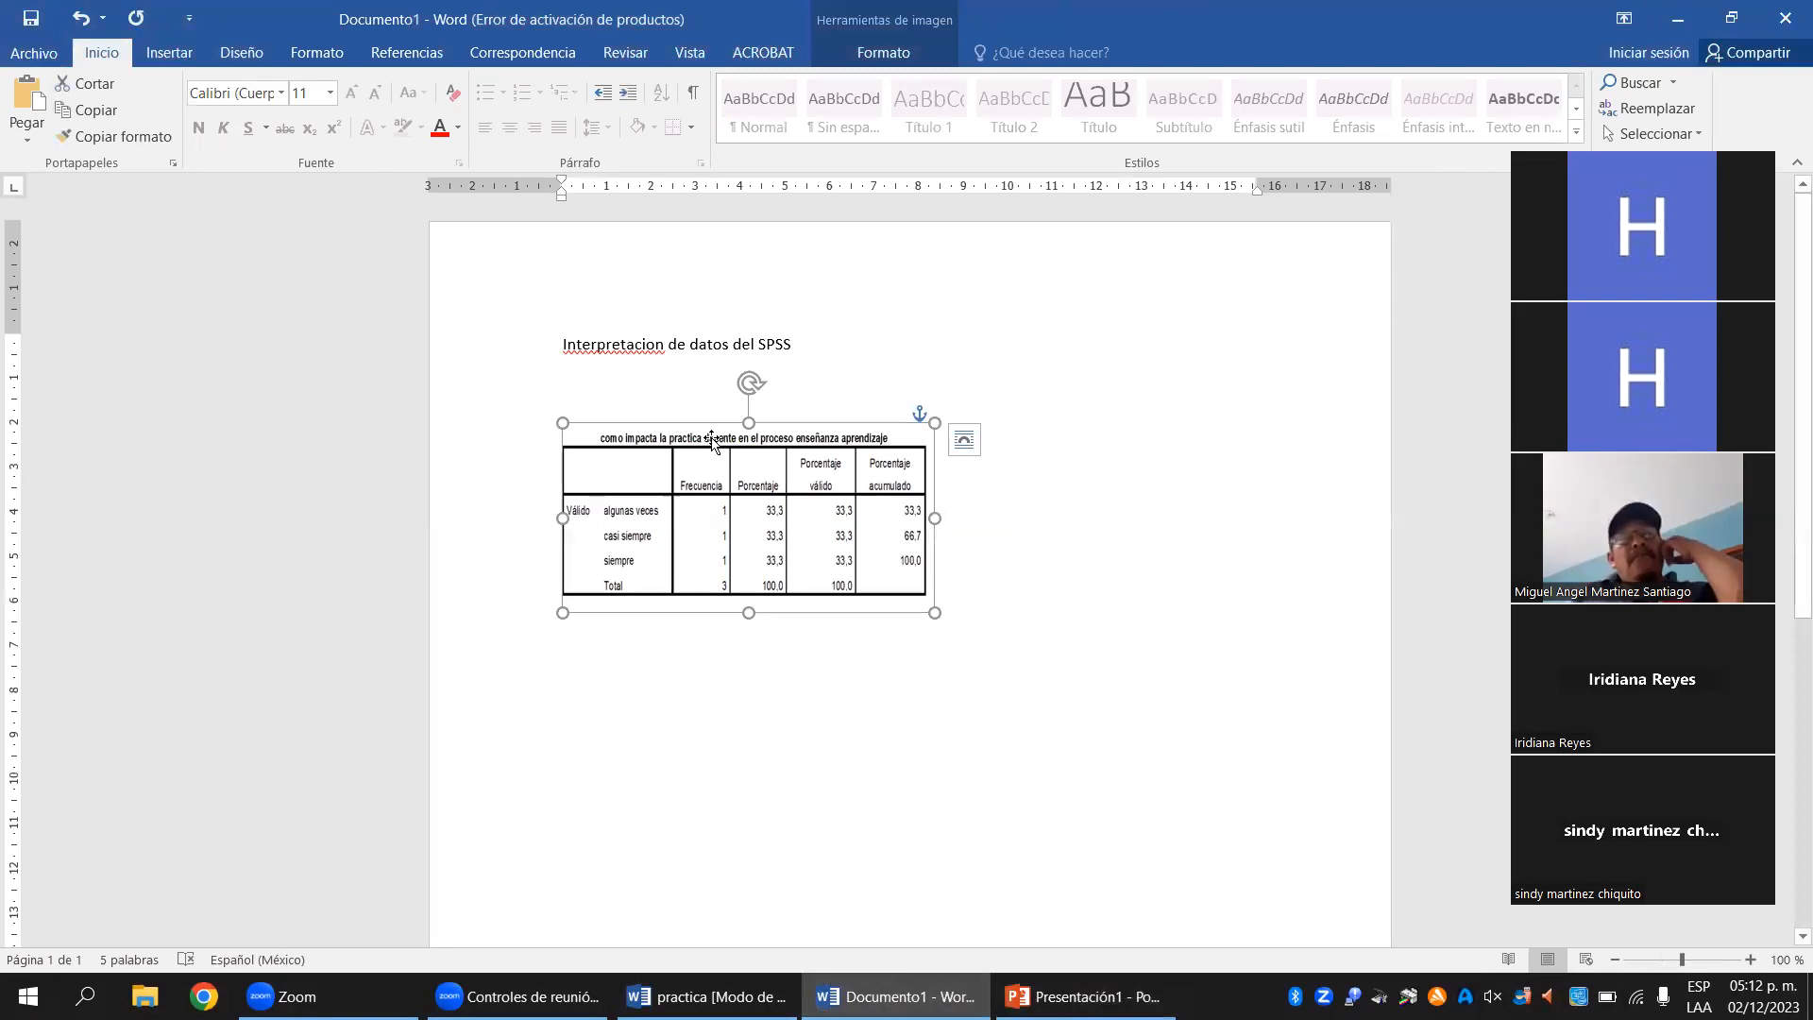
key(Delete)
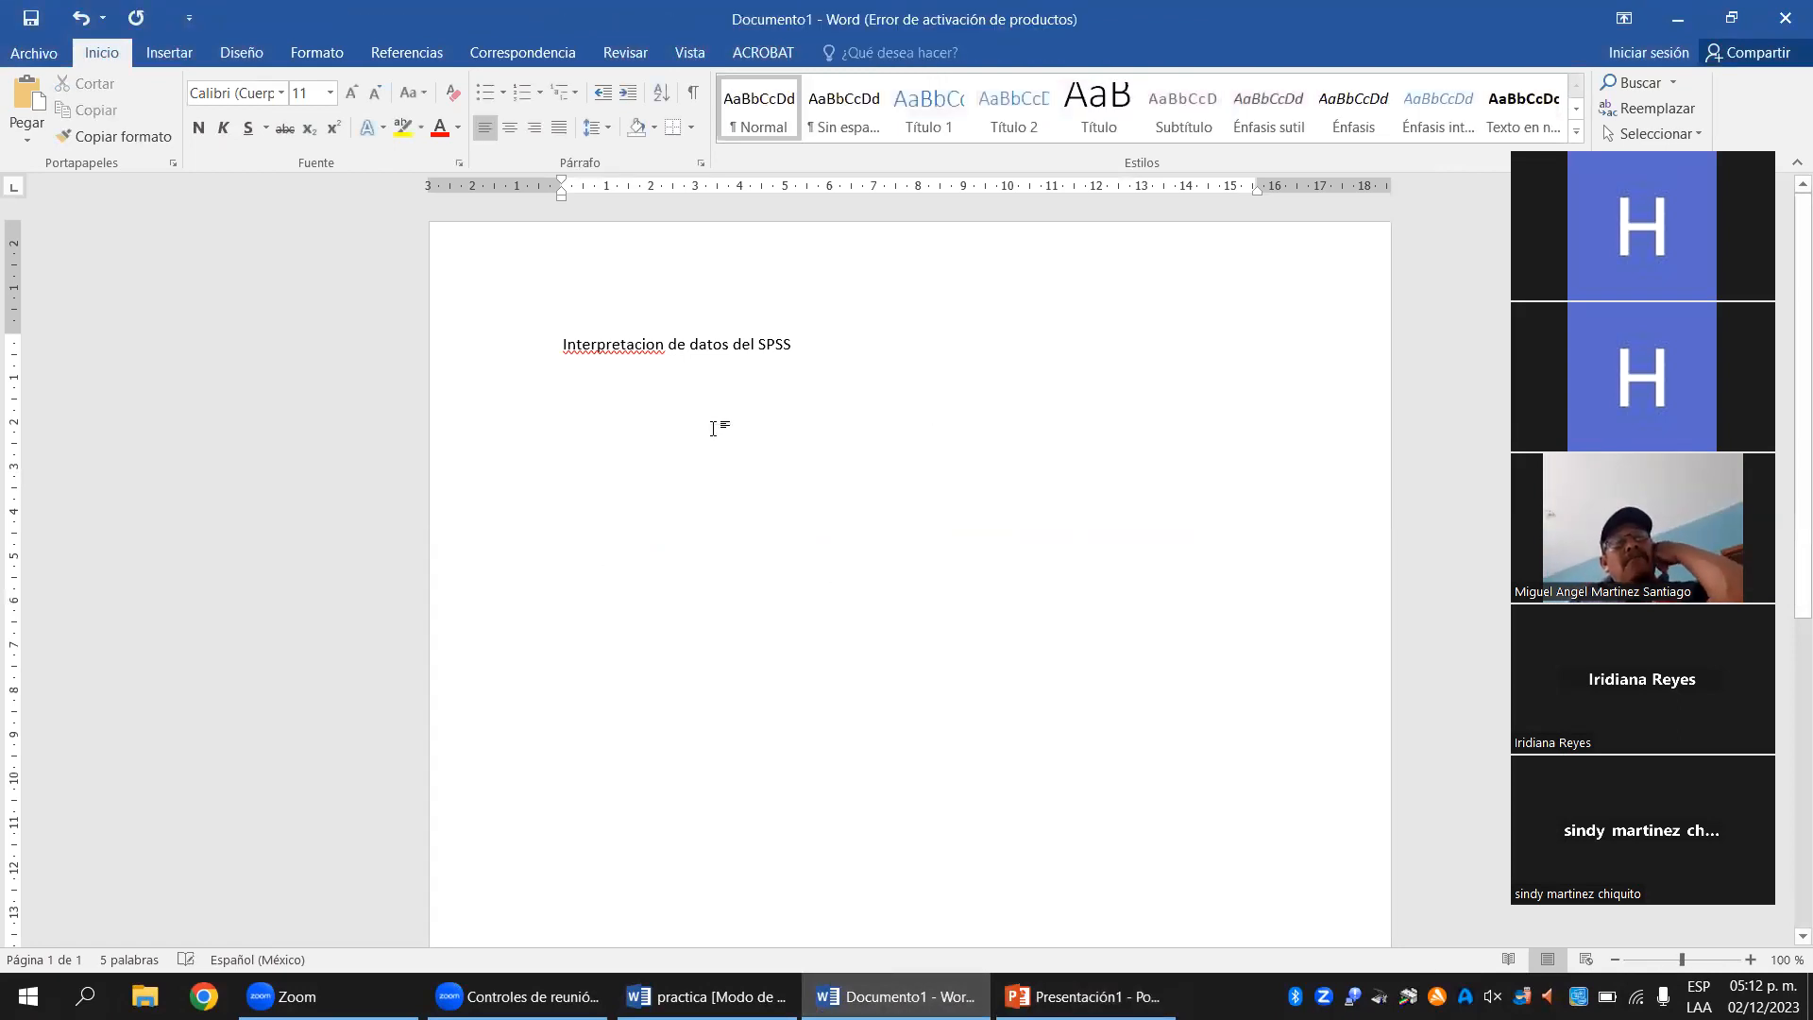
right_click(713, 428)
click(763, 533)
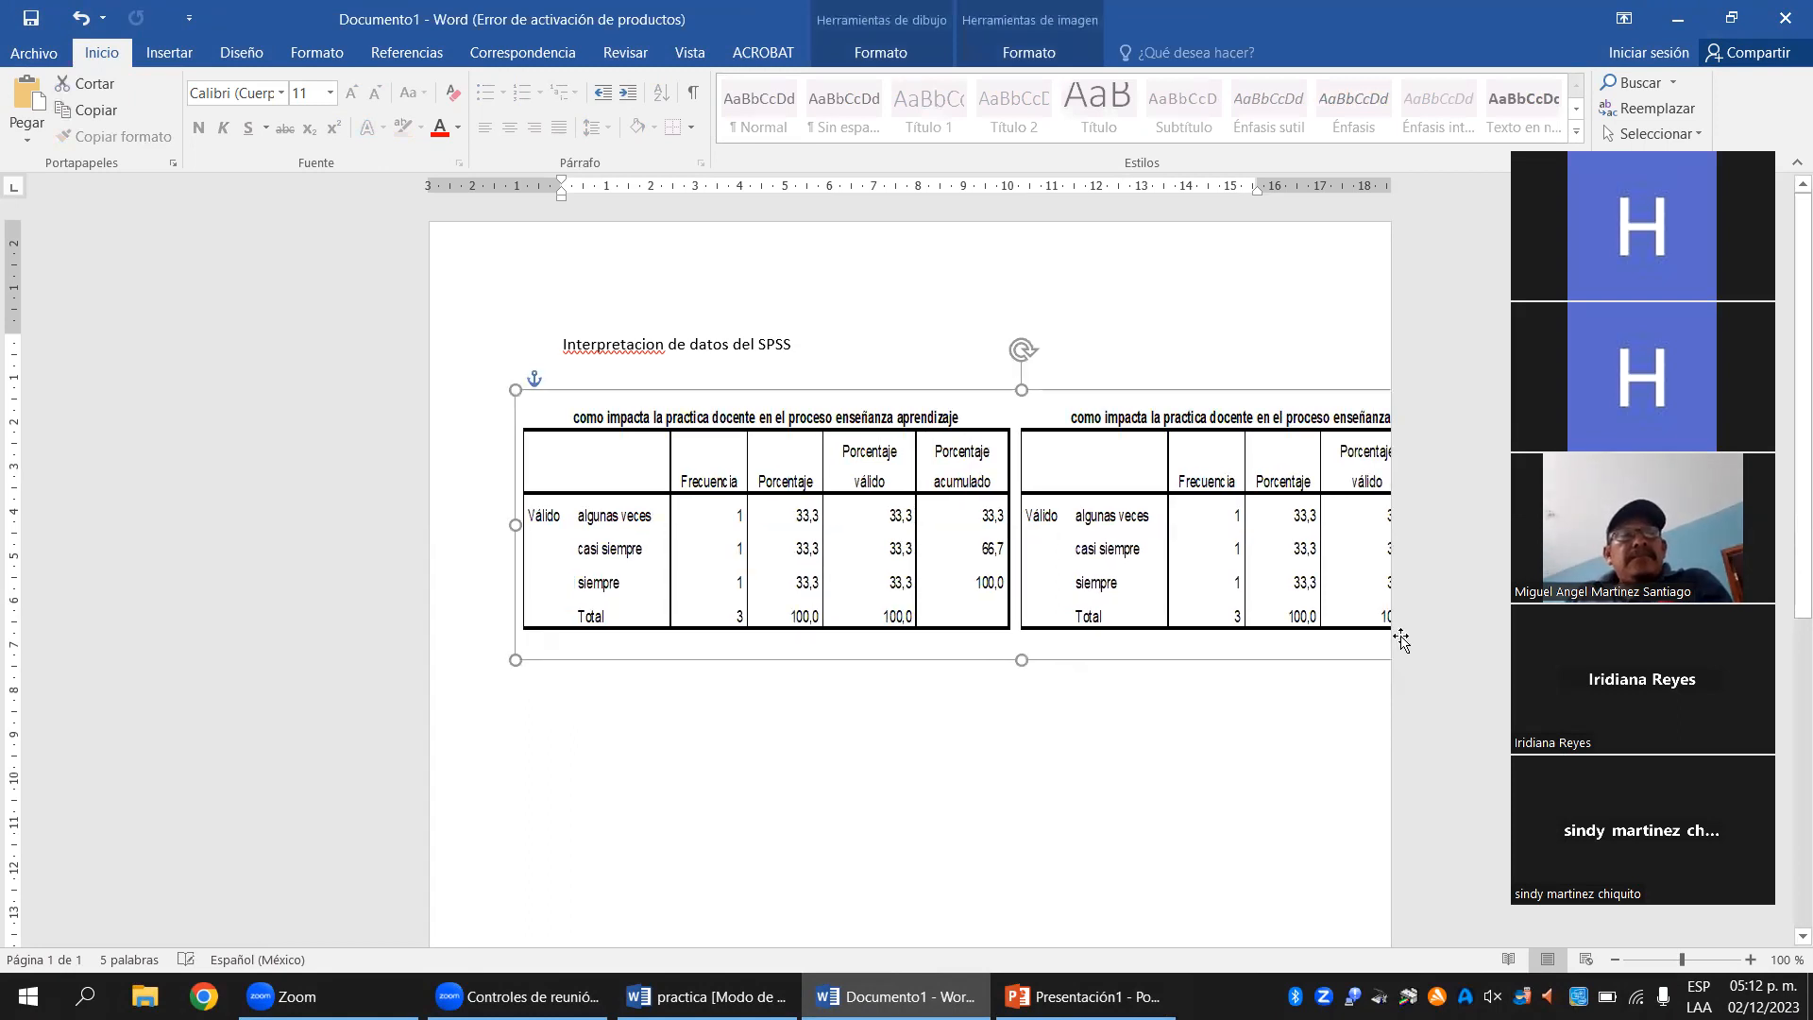
- Resize and move the grouped tables to span the page margins below the title, increase their height, and deselect them
drag(514, 661, 791, 545)
drag(839, 466, 711, 490)
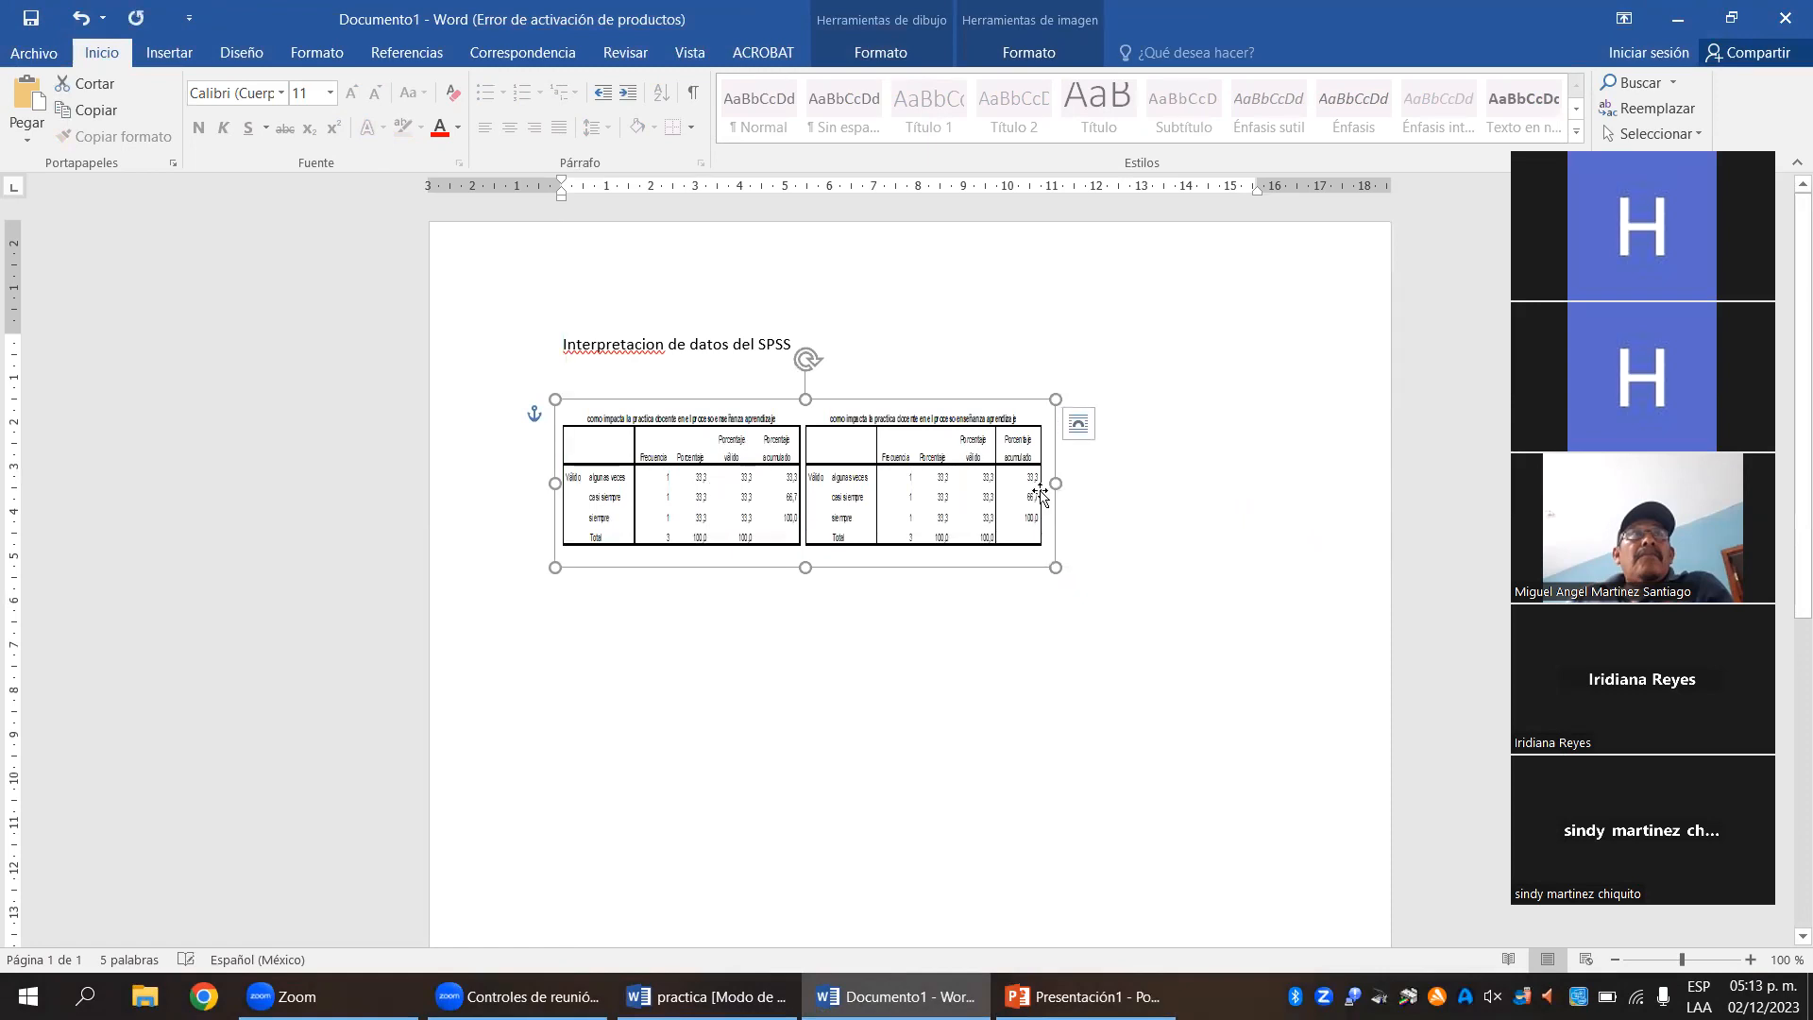
drag(1053, 484, 1276, 480)
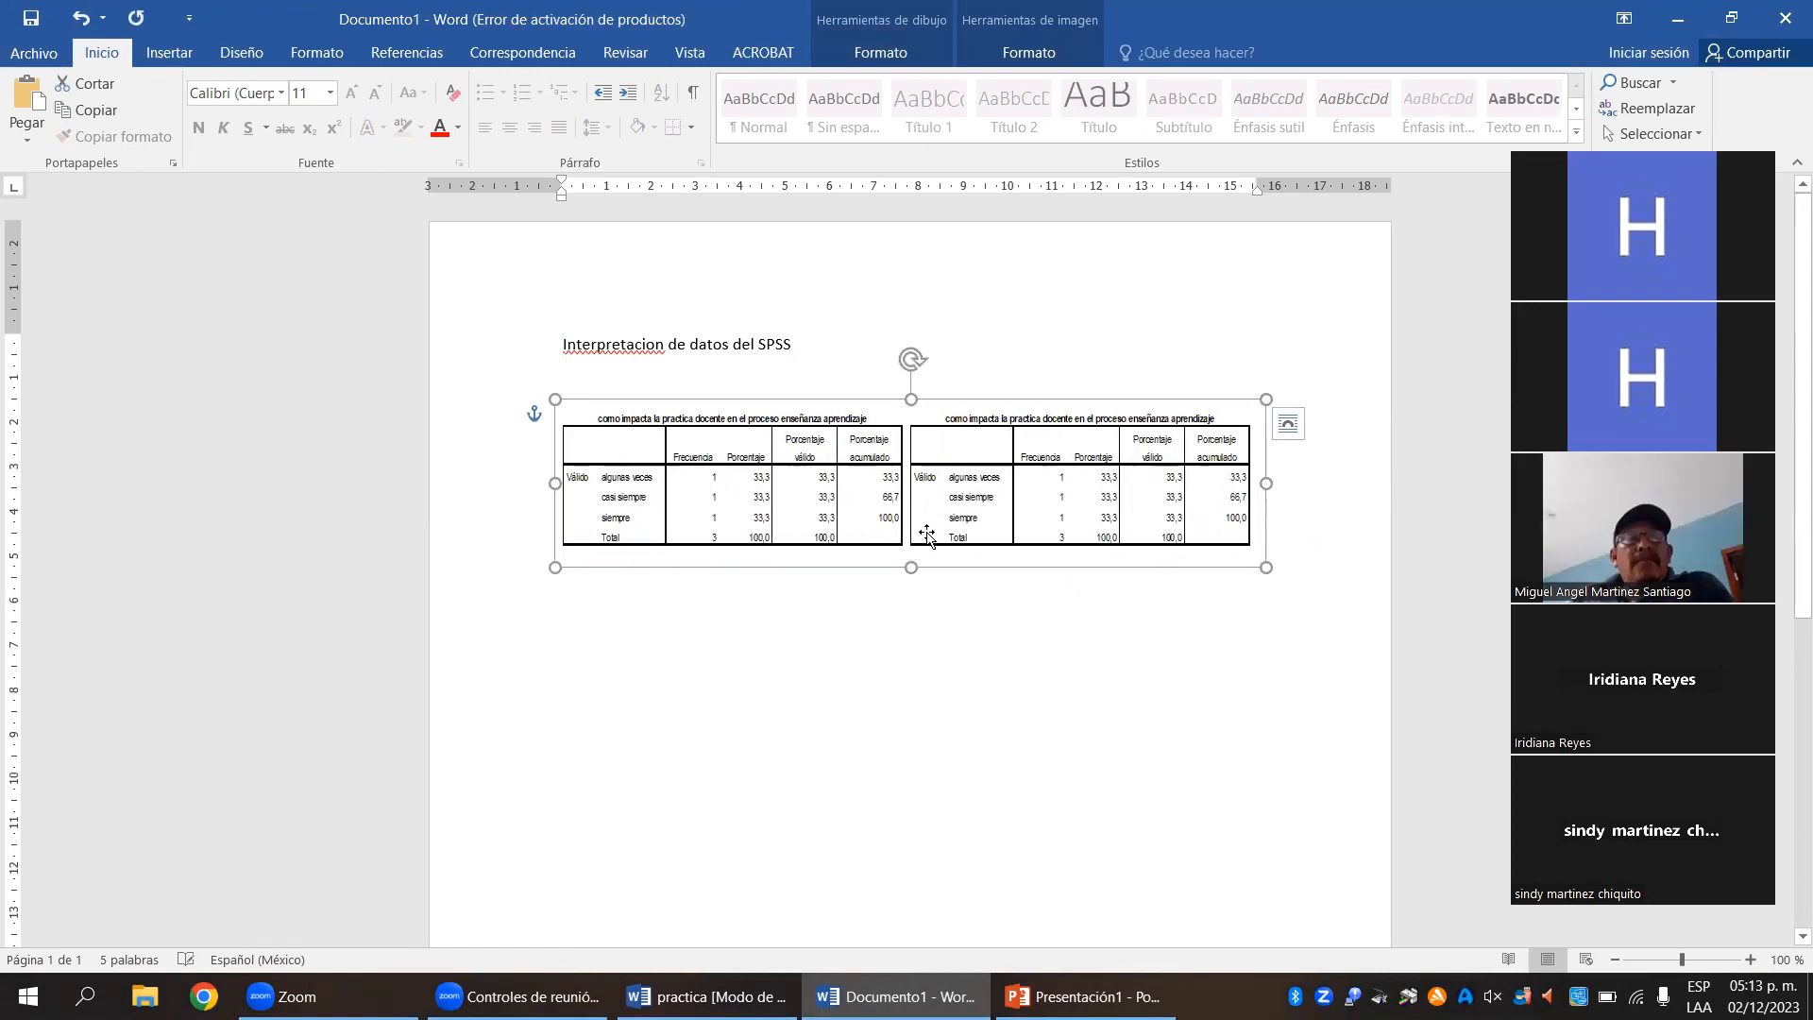
drag(911, 568, 914, 616)
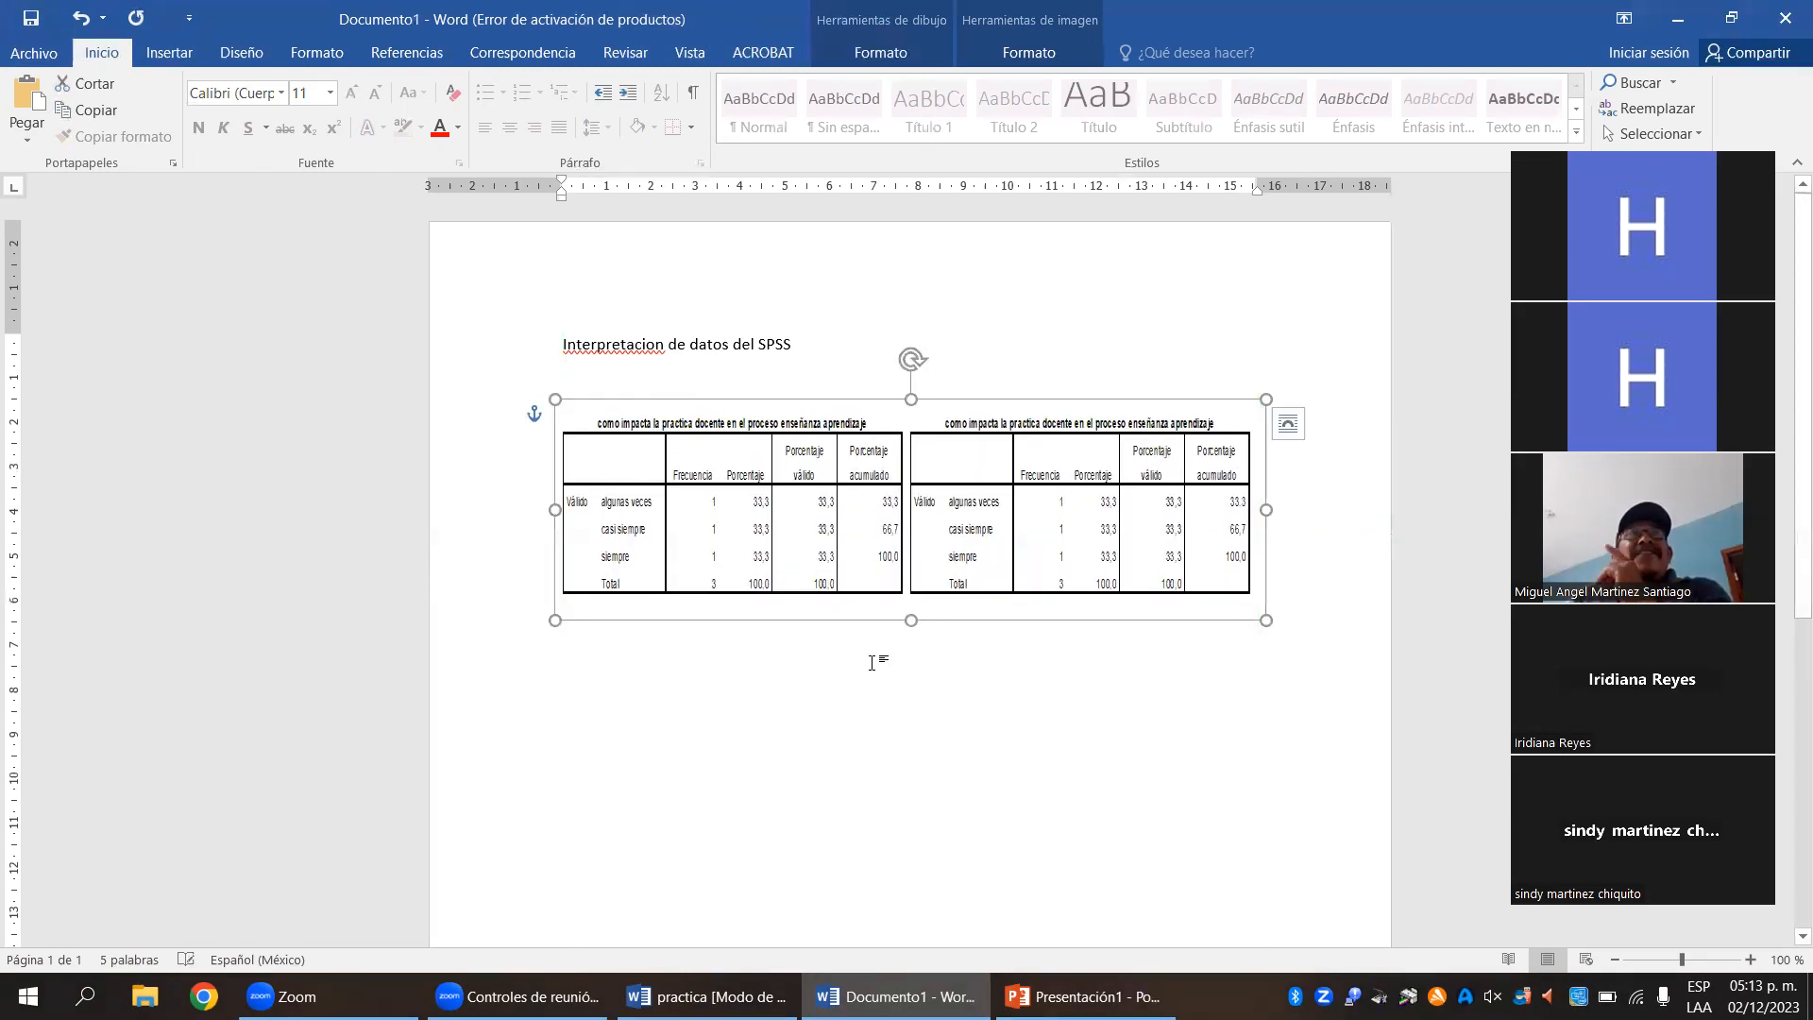
click(874, 680)
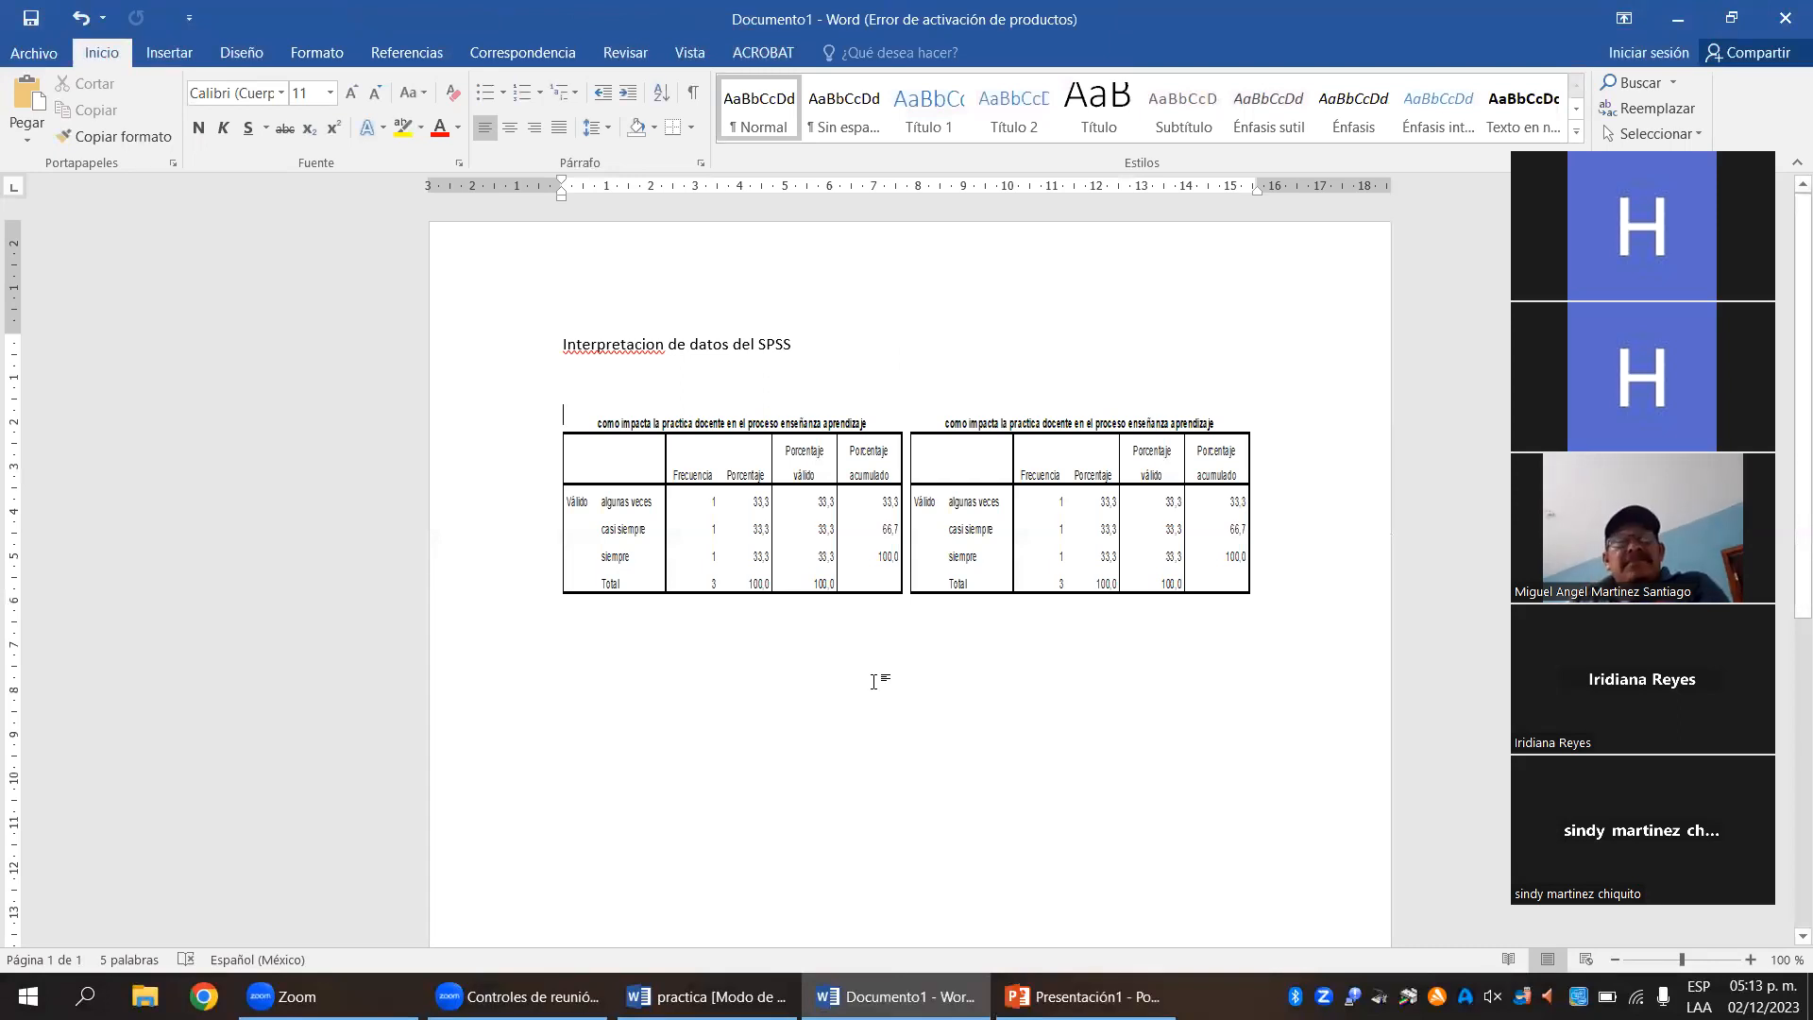
key(ctrl+z)
key(ctrl+z)
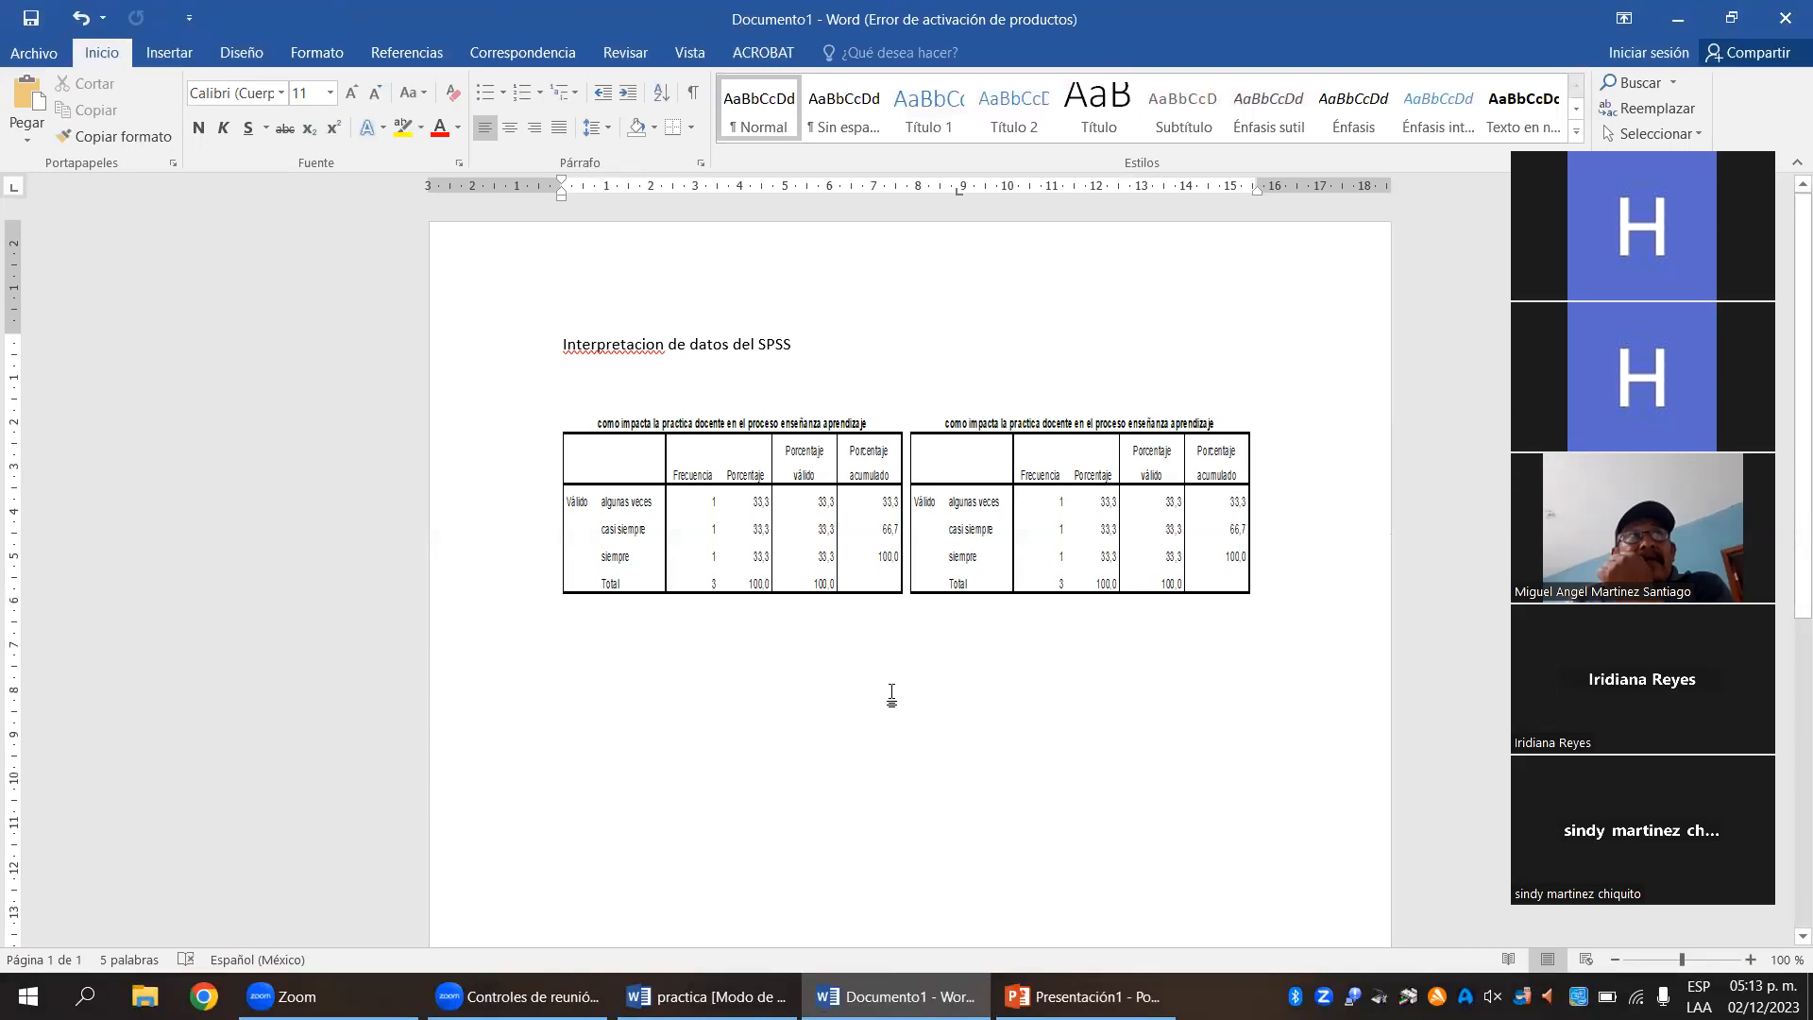
- Switch to the practica document and copy the first bar chart under the Gráfico de barras heading
mouse_move(1086, 997)
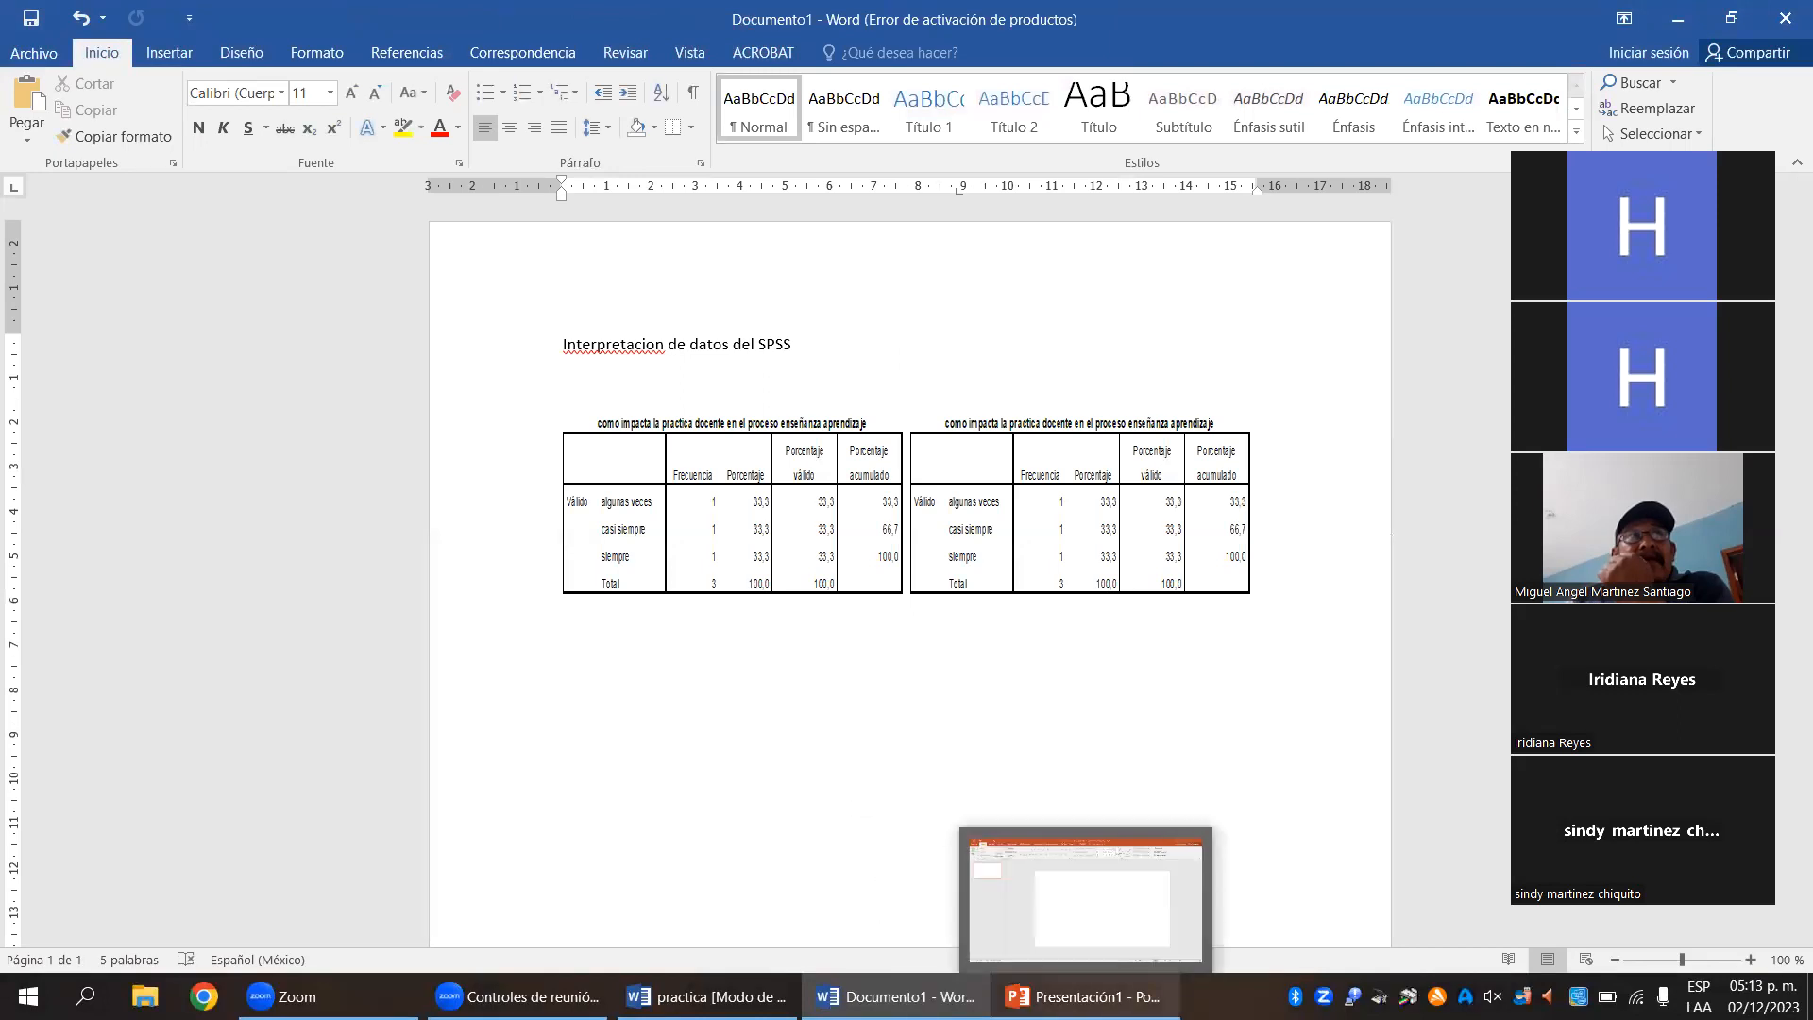
mouse_move(897, 996)
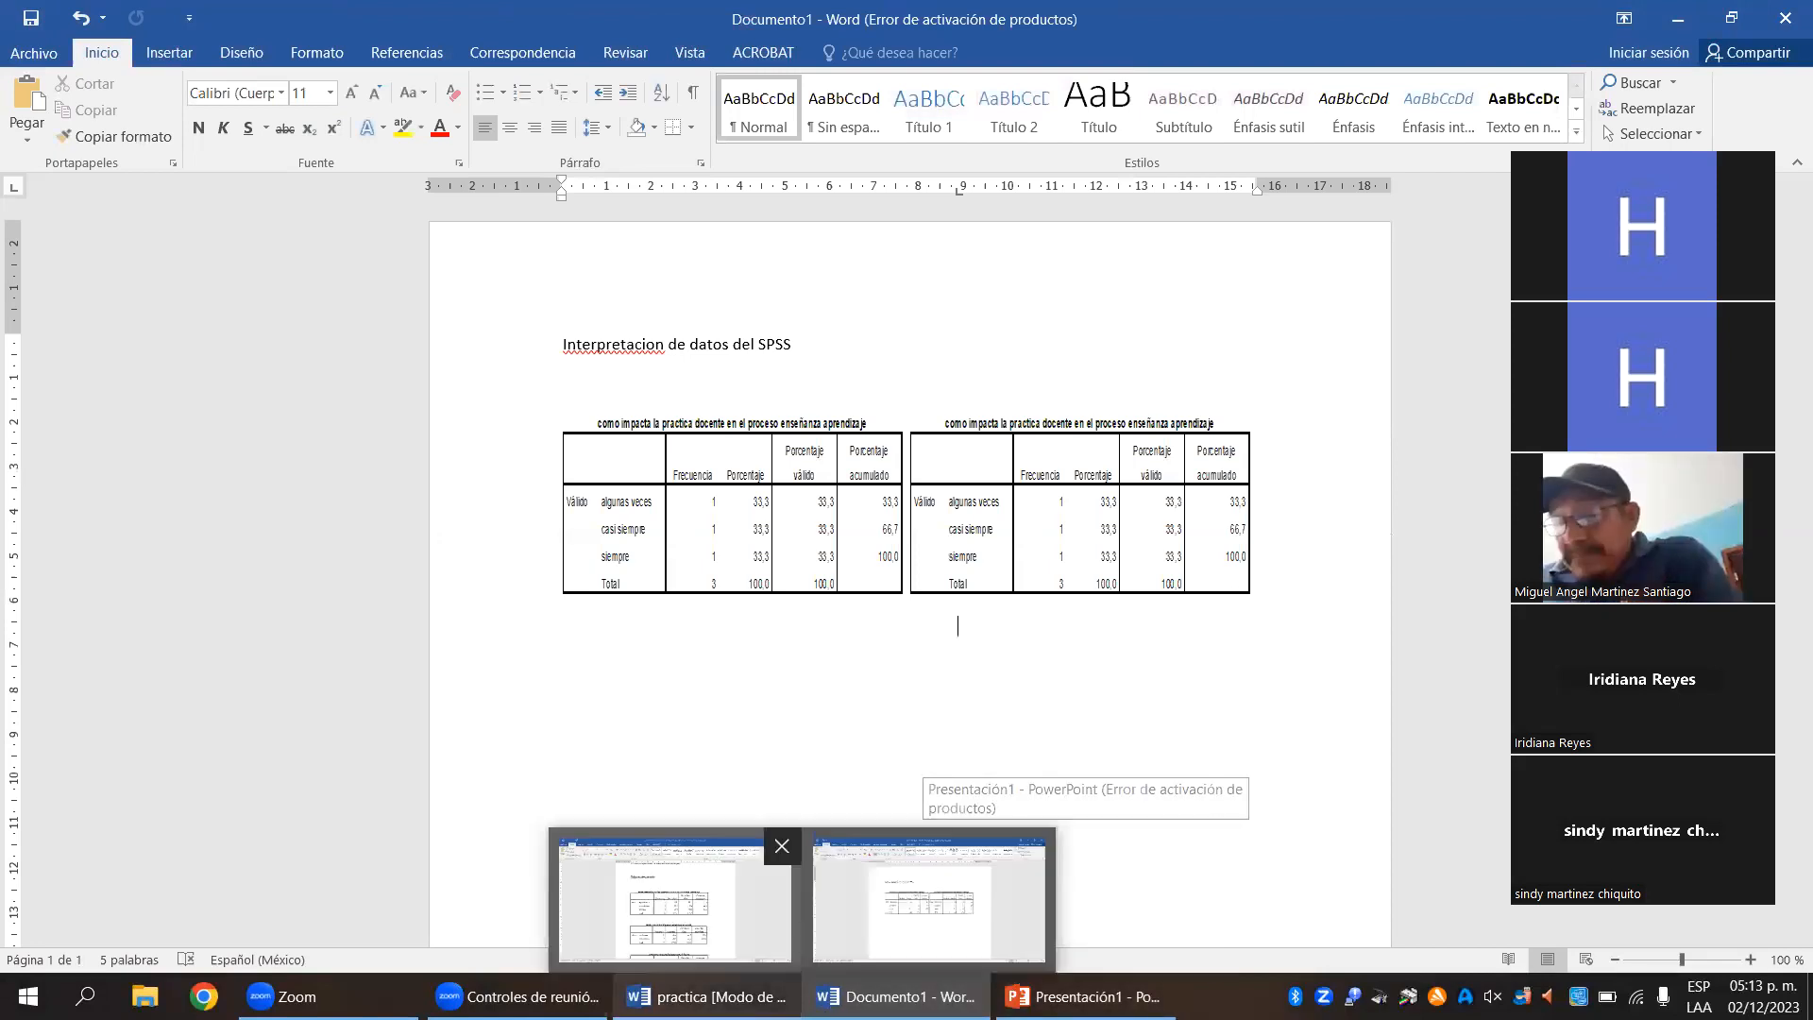
click(688, 946)
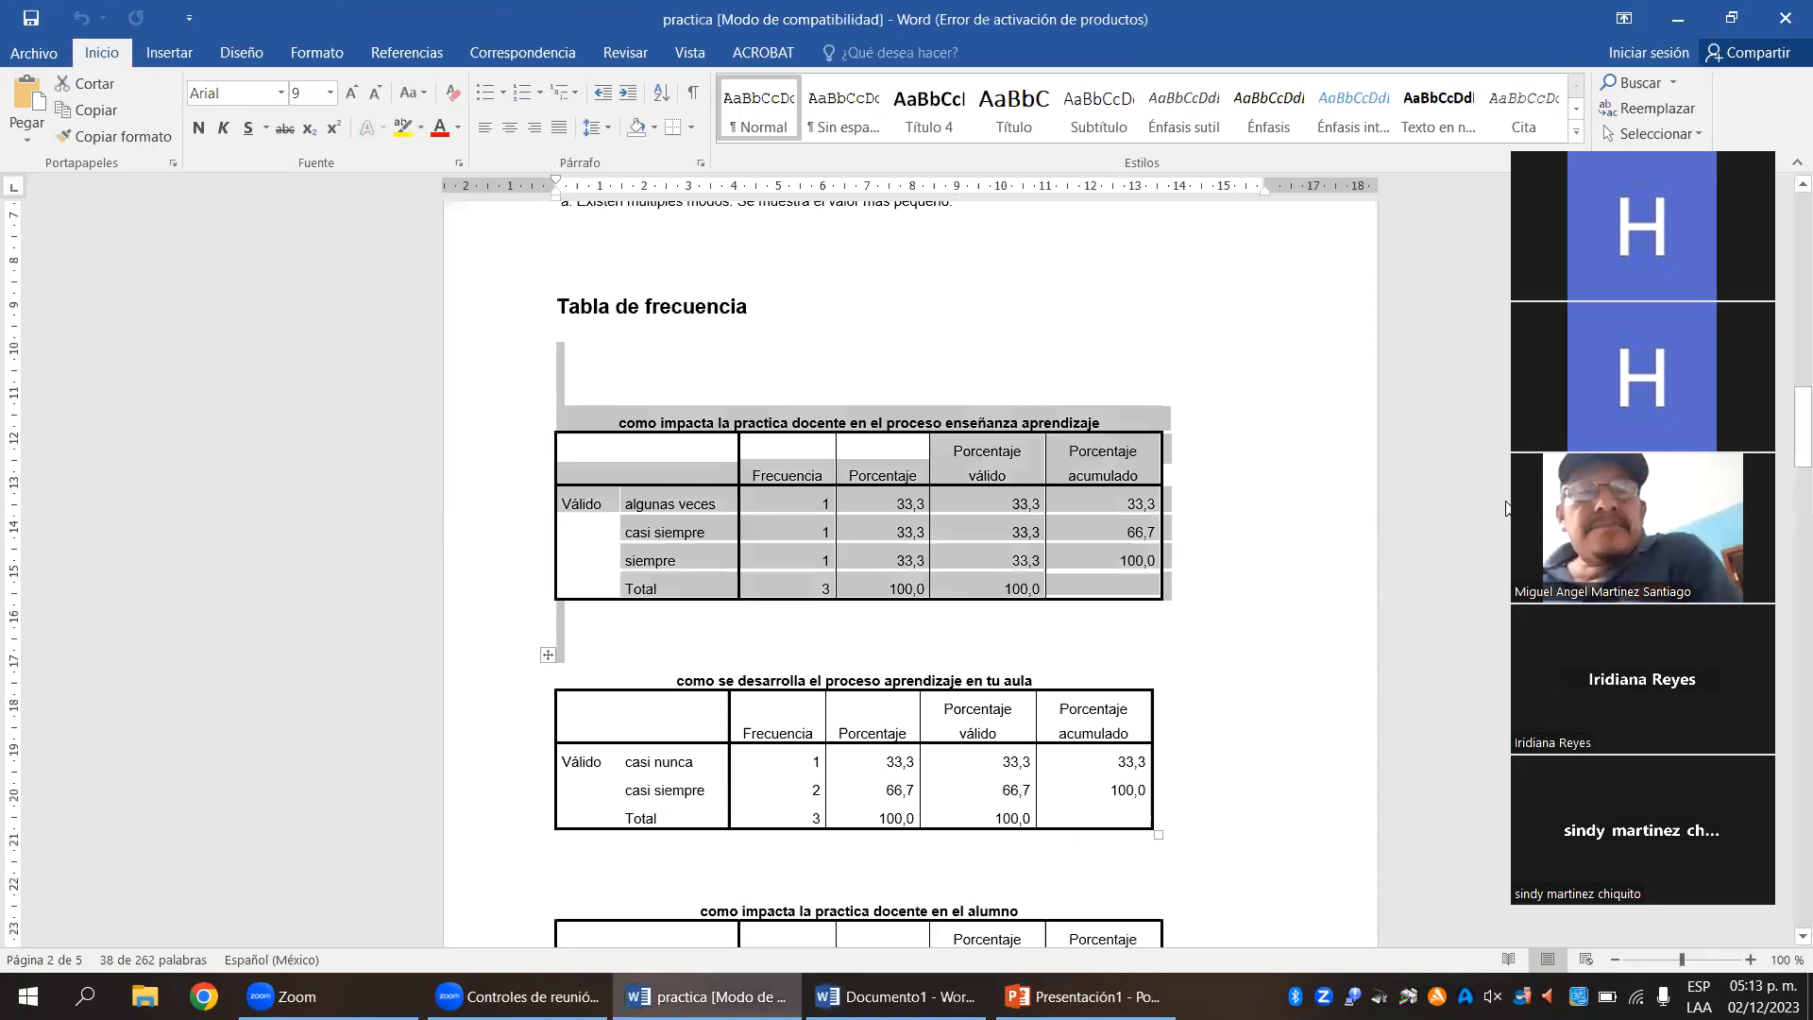
scroll(1788, 464, down, 3)
drag(1787, 465, 1783, 556)
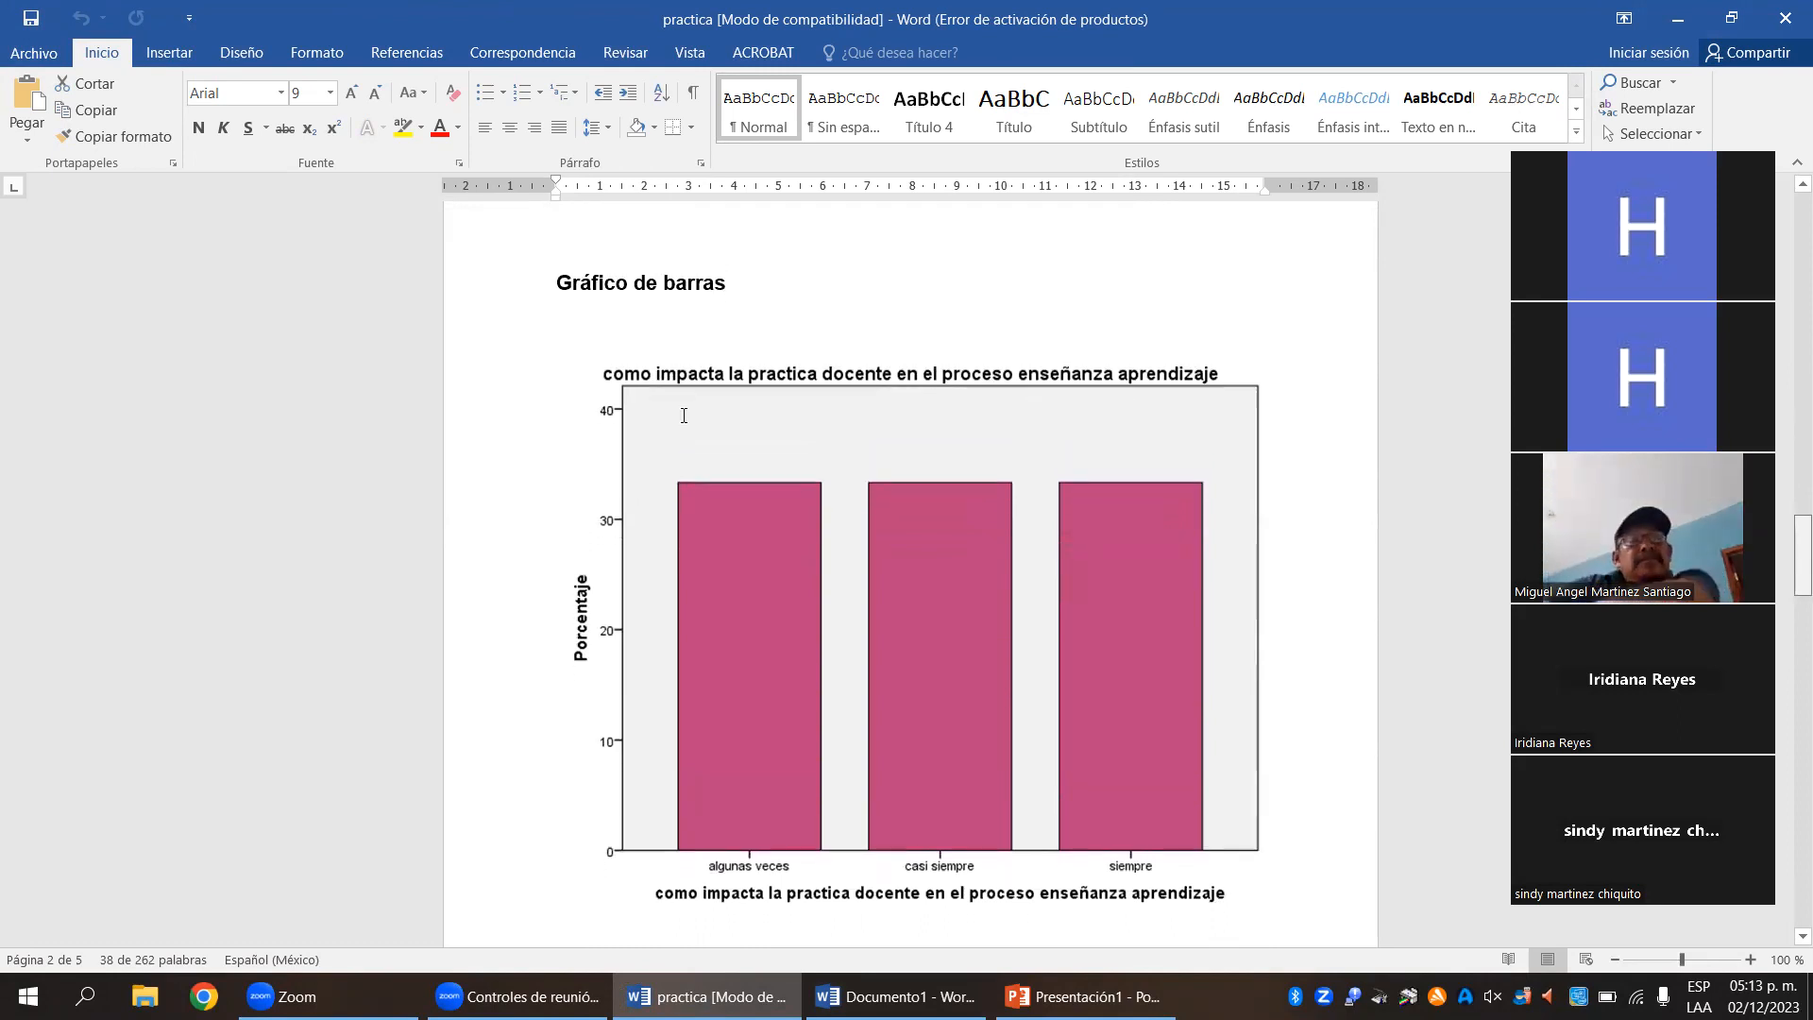
scroll(684, 415, up, 1)
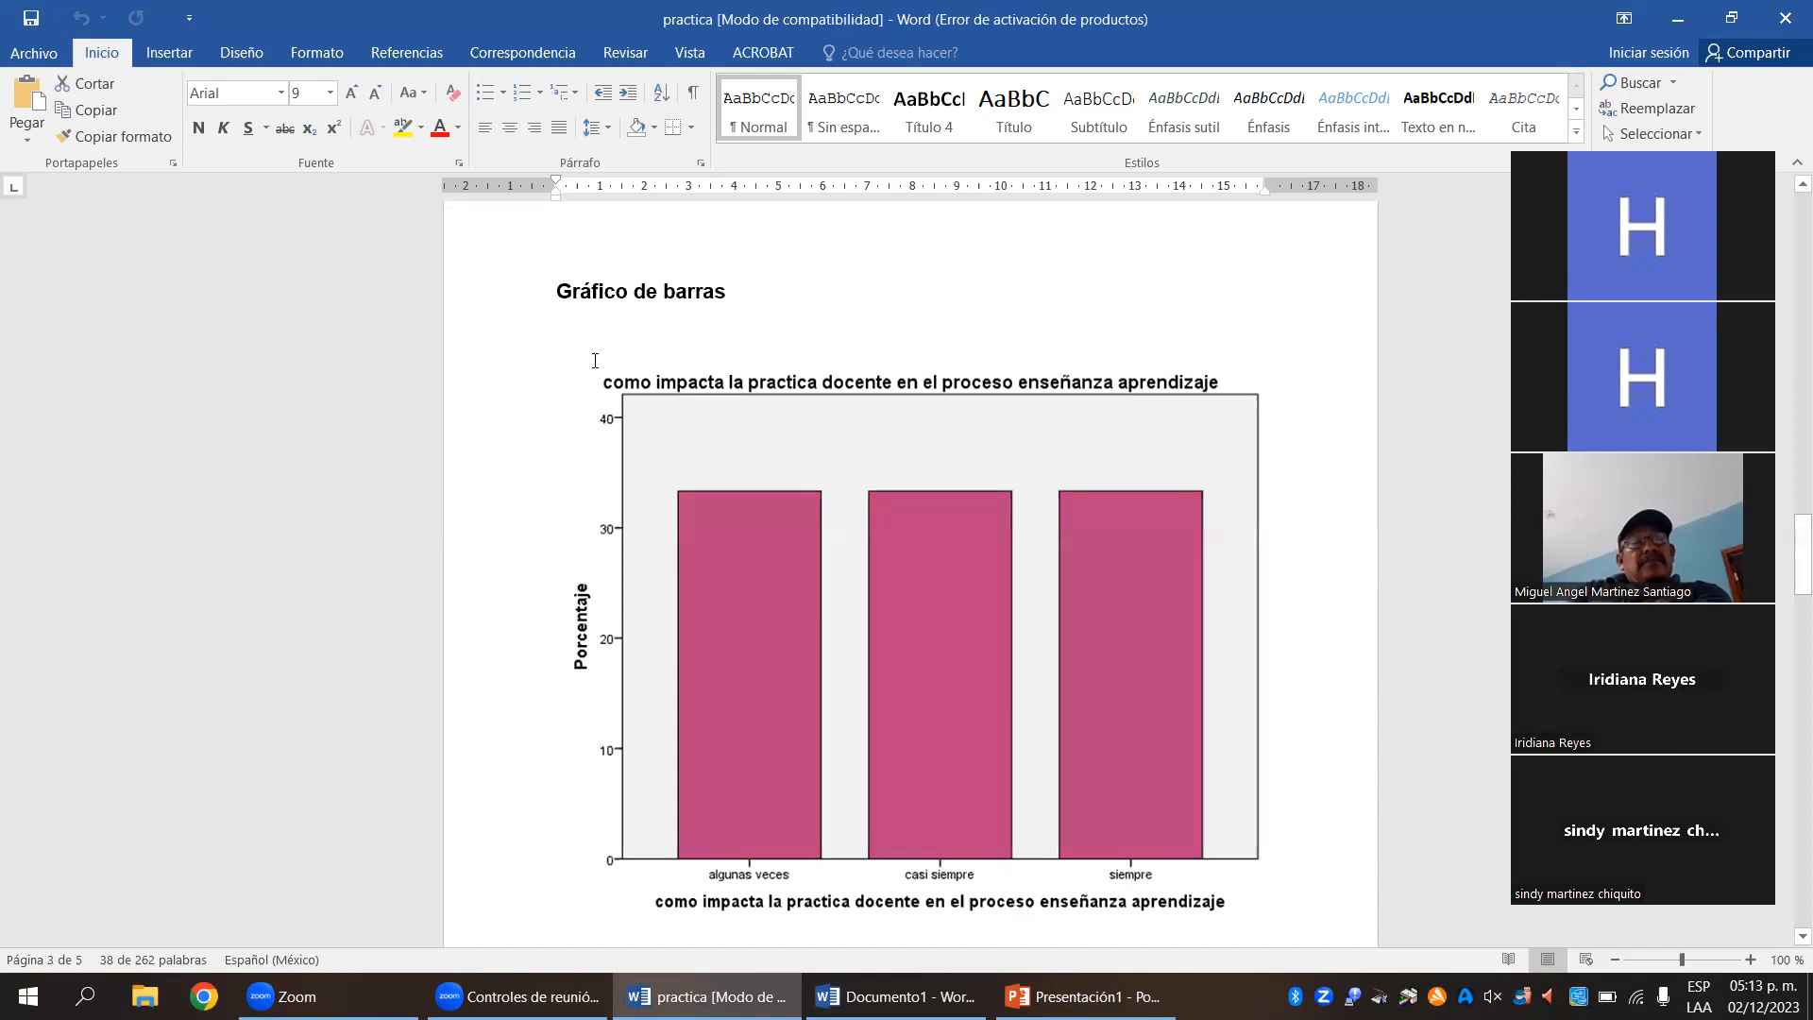
click(659, 413)
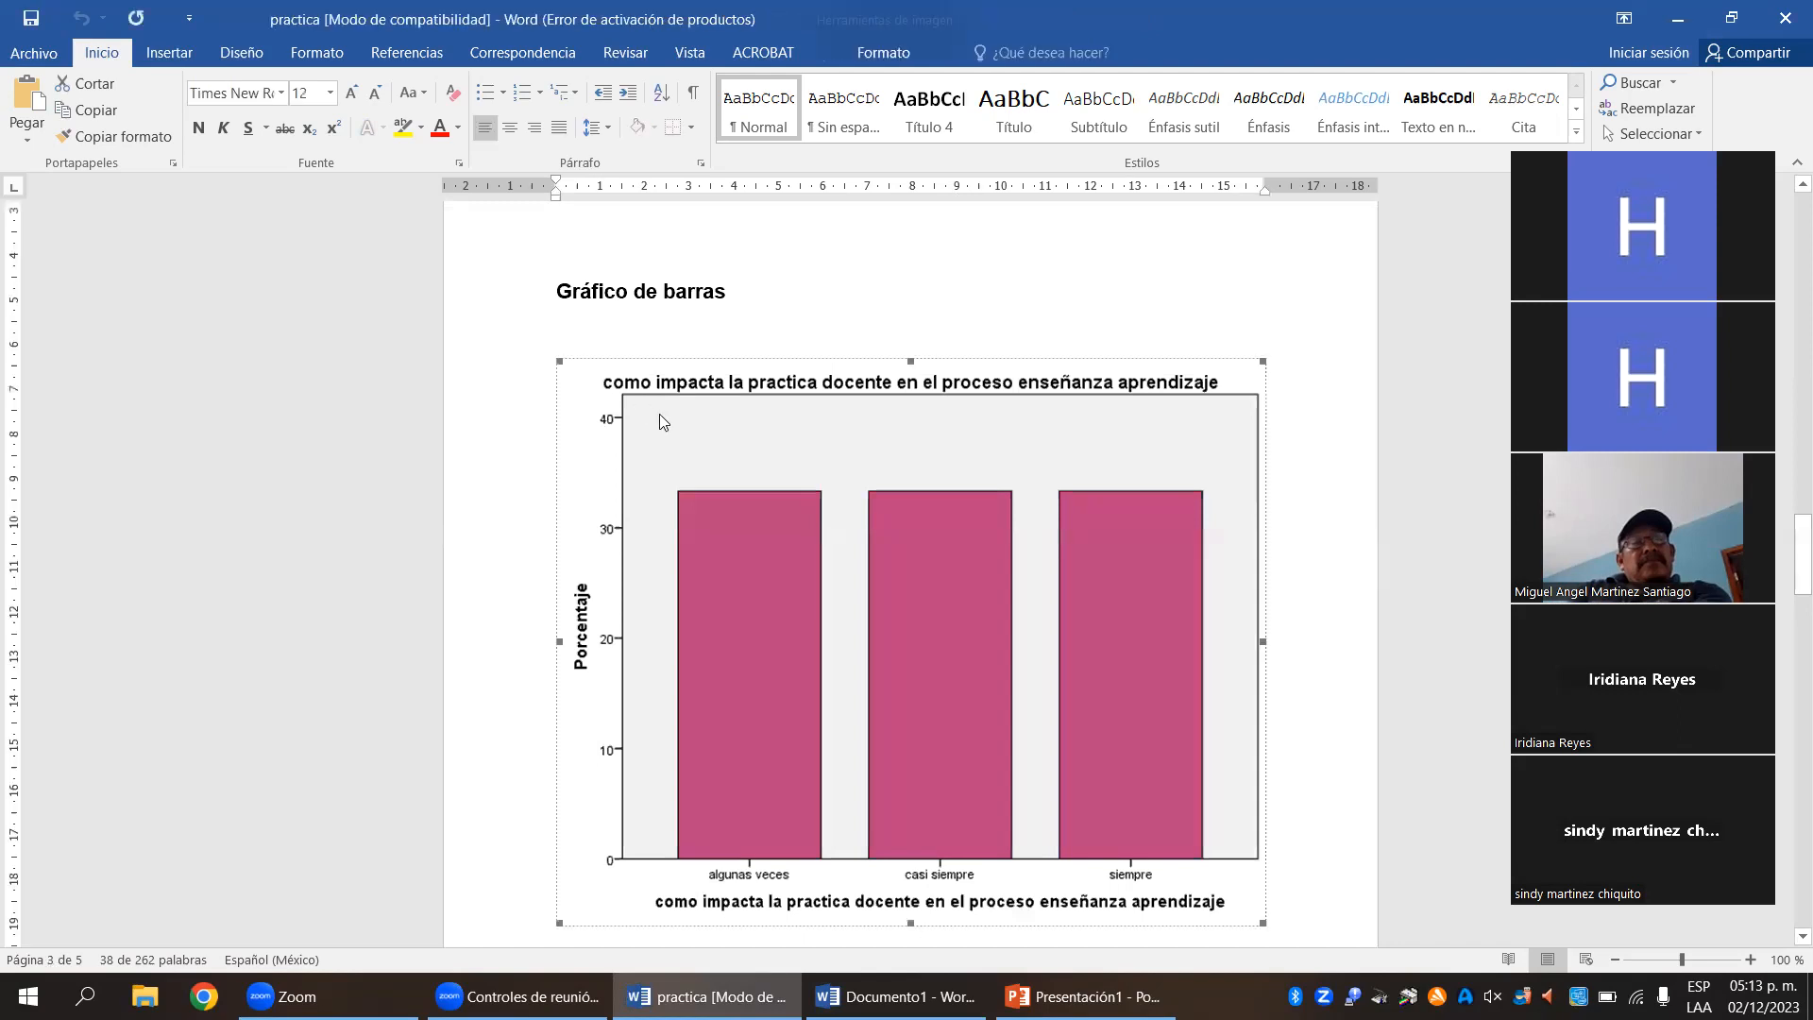
right_click(758, 368)
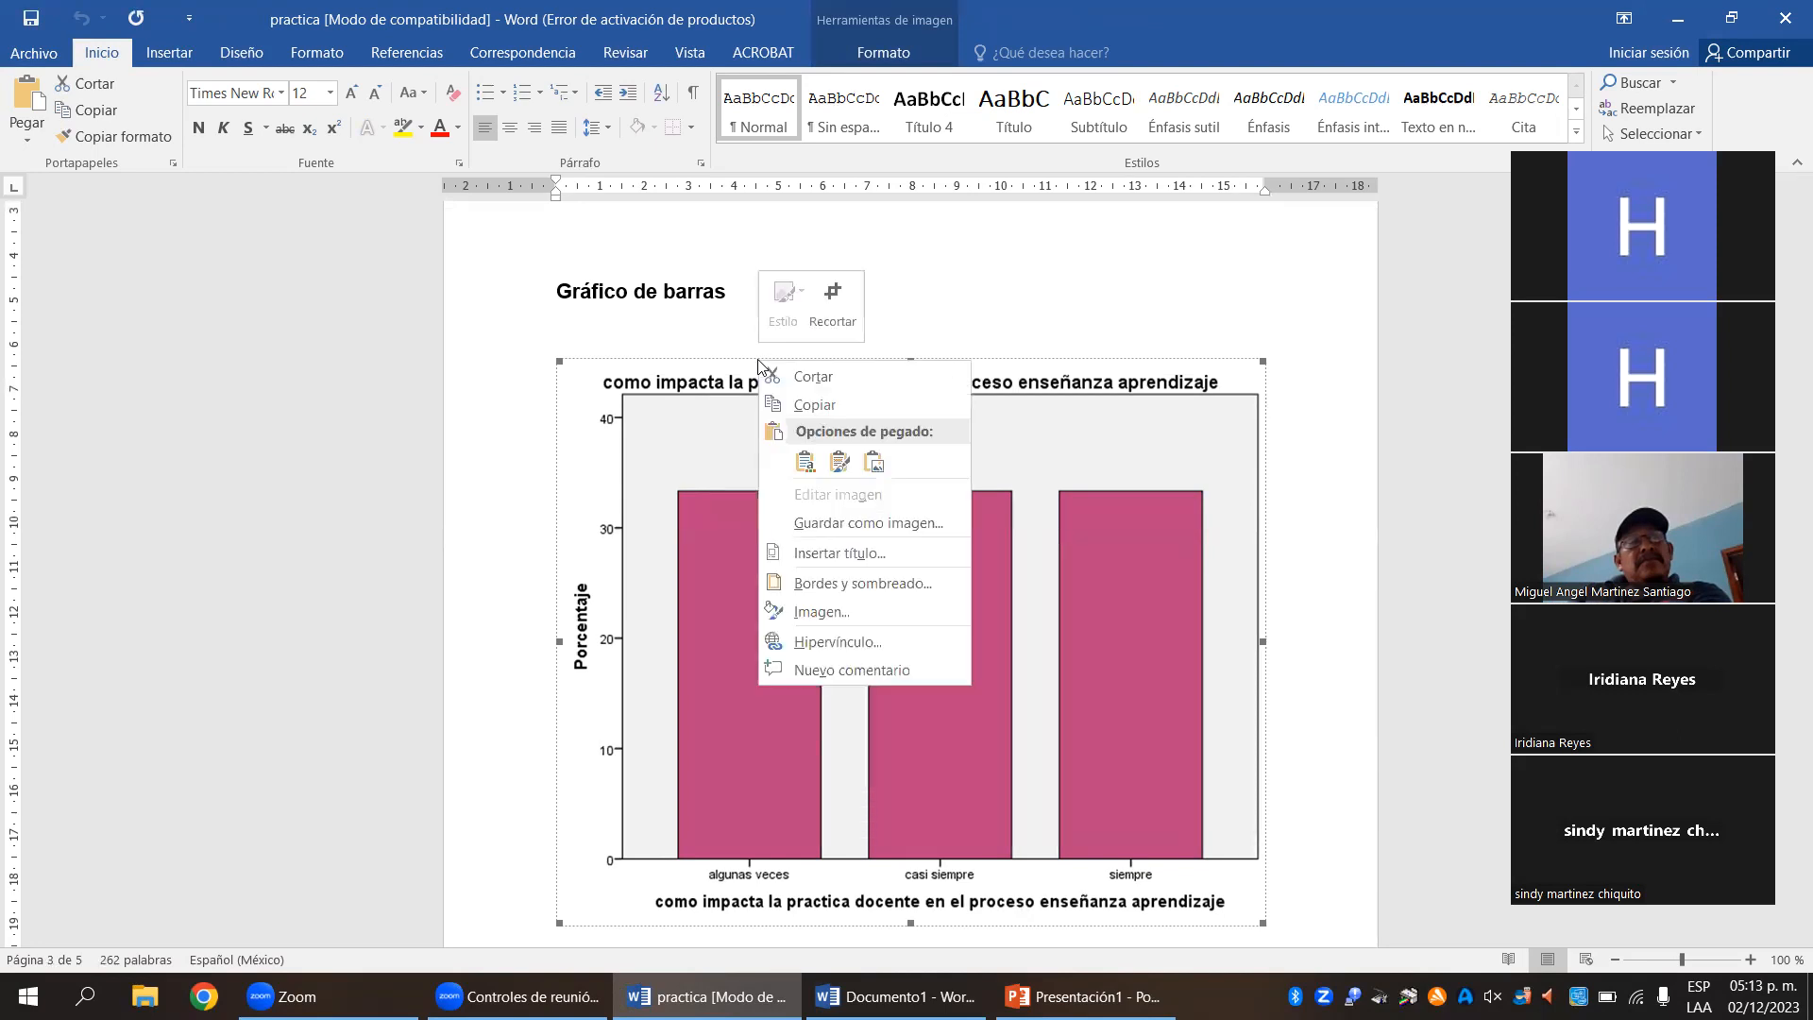
click(808, 408)
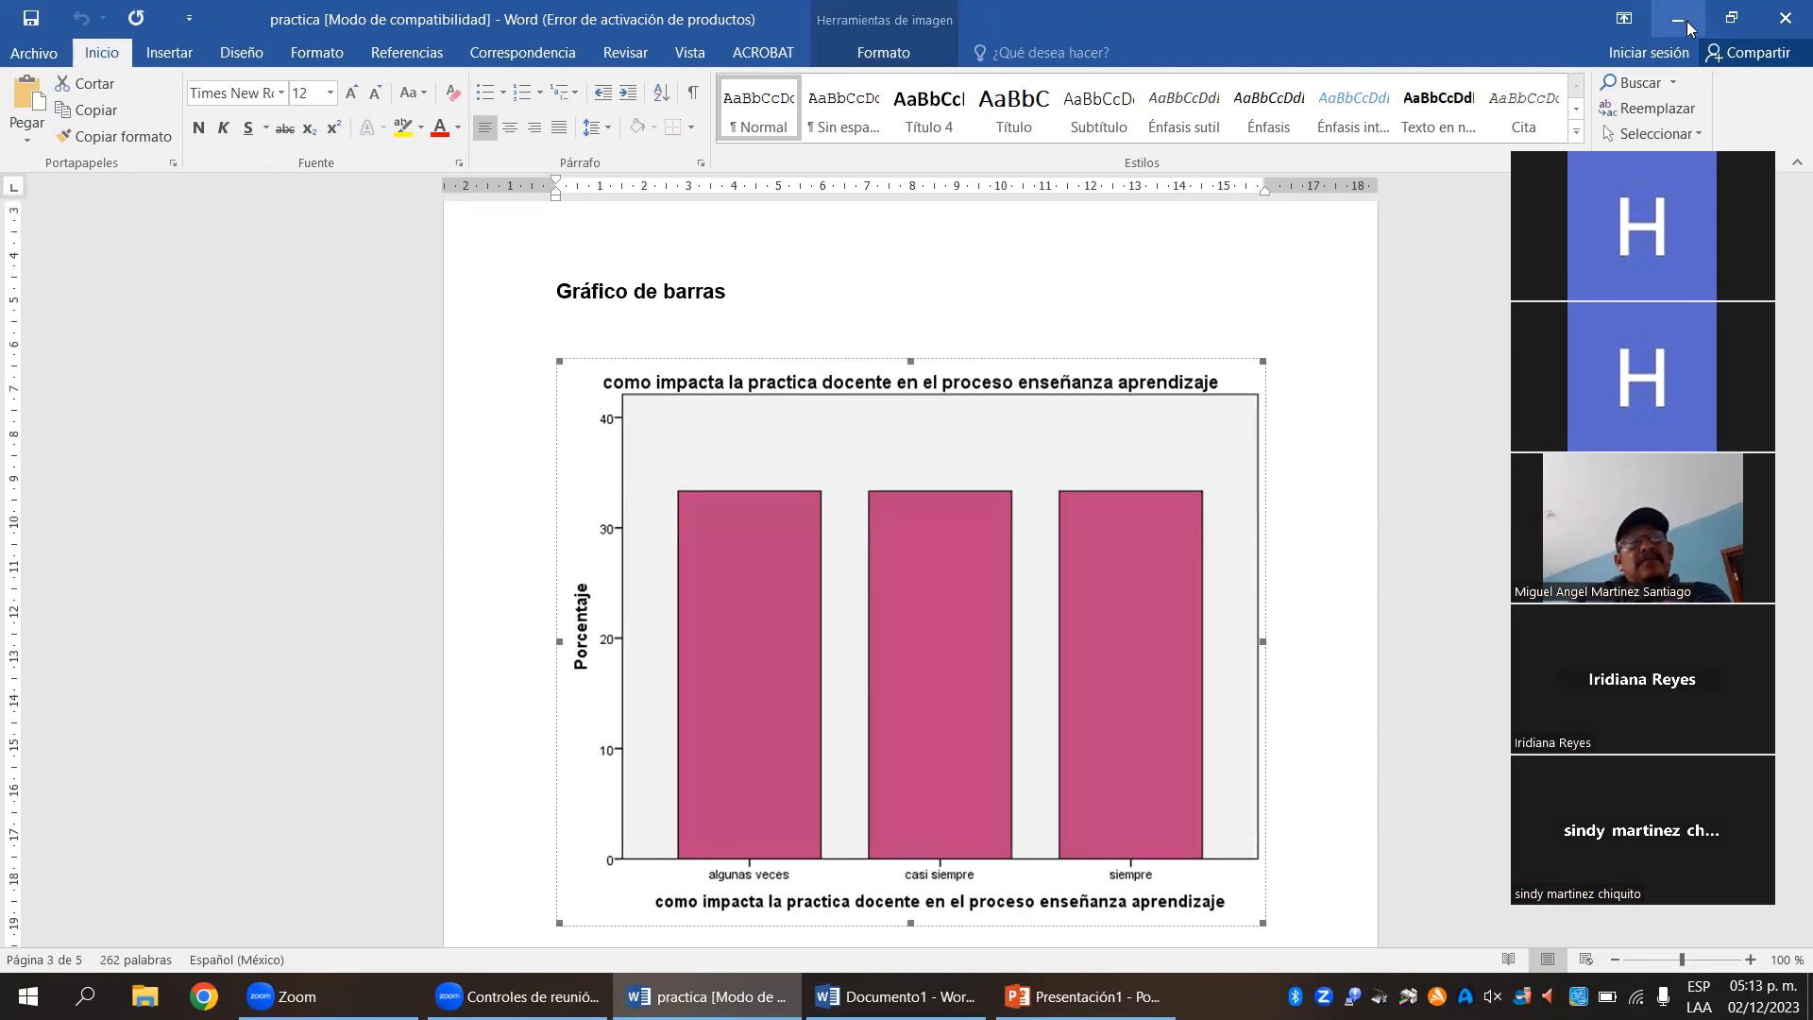